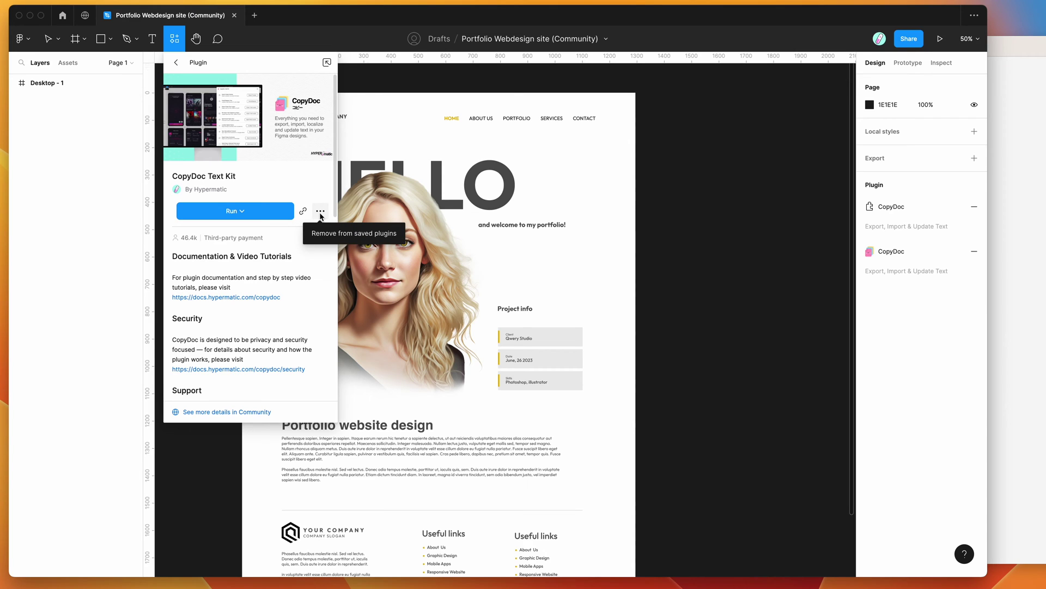
Dismiss the CopyDoc Text Kit options menu without removing the plugin, and close its details panel
{"action": "left_click", "coordinate": [344, 234]}
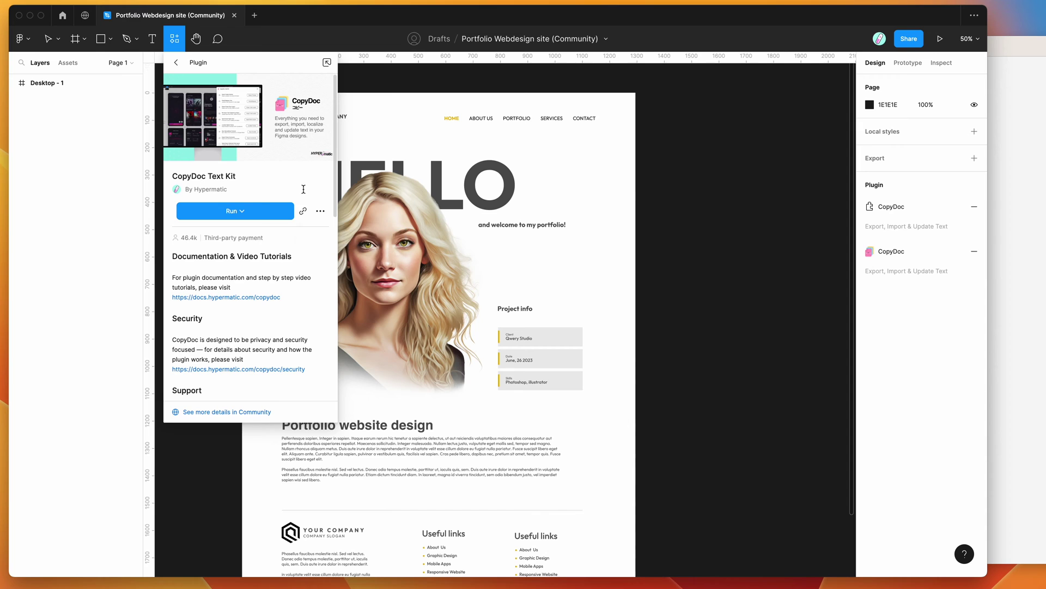
{"action": "scroll", "coordinate": [674, 187], "scroll_direction": "right", "scroll_amount": 2}
Run CopyDoc Text Kit from the canvas context menu's Plugins > Saved plugins list
{"action": "right_click", "coordinate": [656, 168]}
{"action": "mouse_move", "coordinate": [688, 256]}
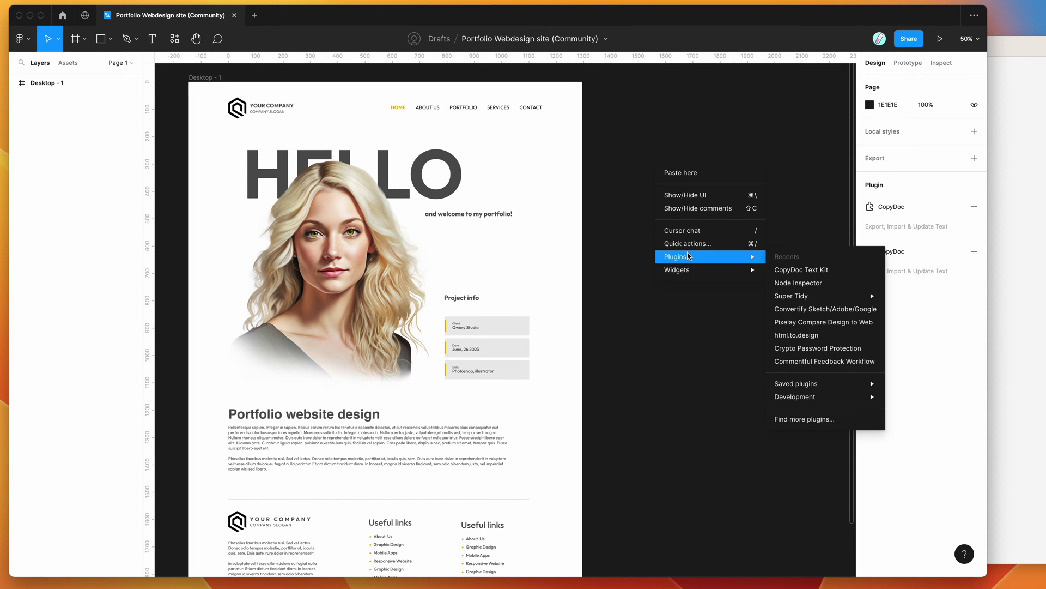
{"action": "mouse_move", "coordinate": [809, 383]}
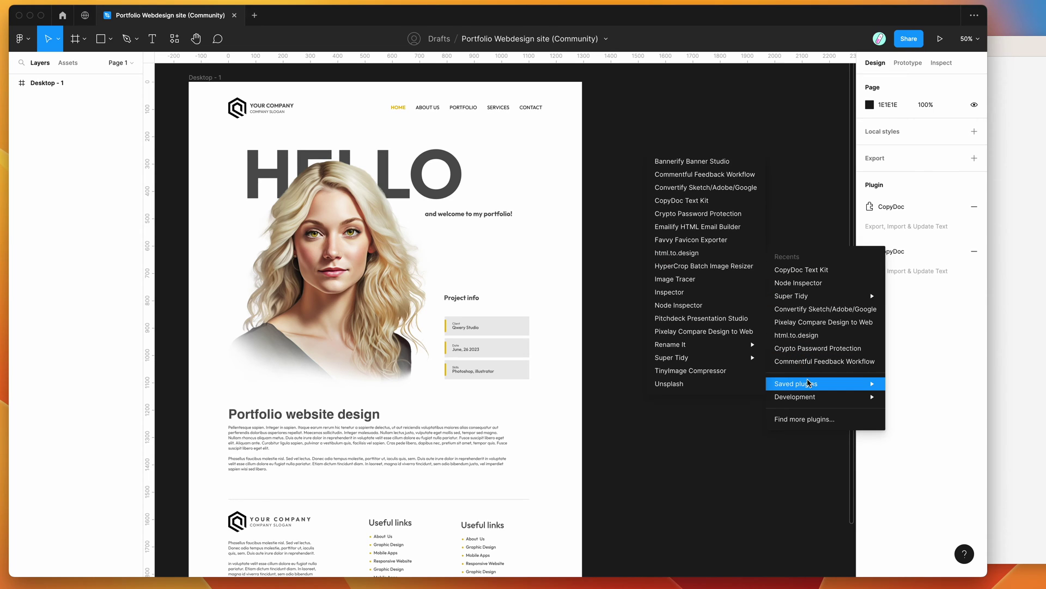
{"action": "left_click", "coordinate": [698, 201]}
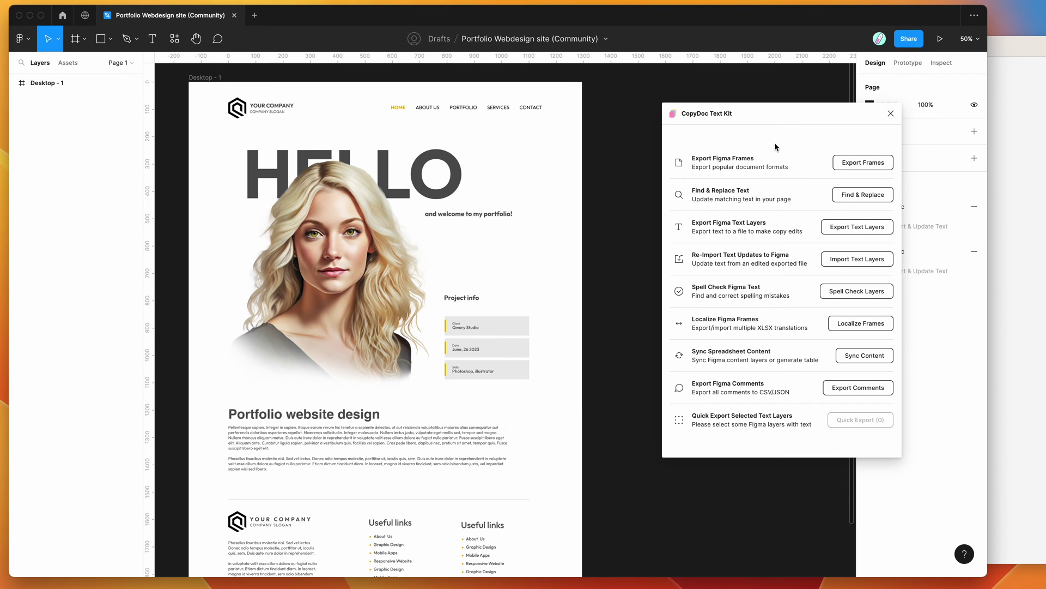
Export the Desktop - 1 text layers with Markdown kept as the export format
{"action": "left_click", "coordinate": [849, 227]}
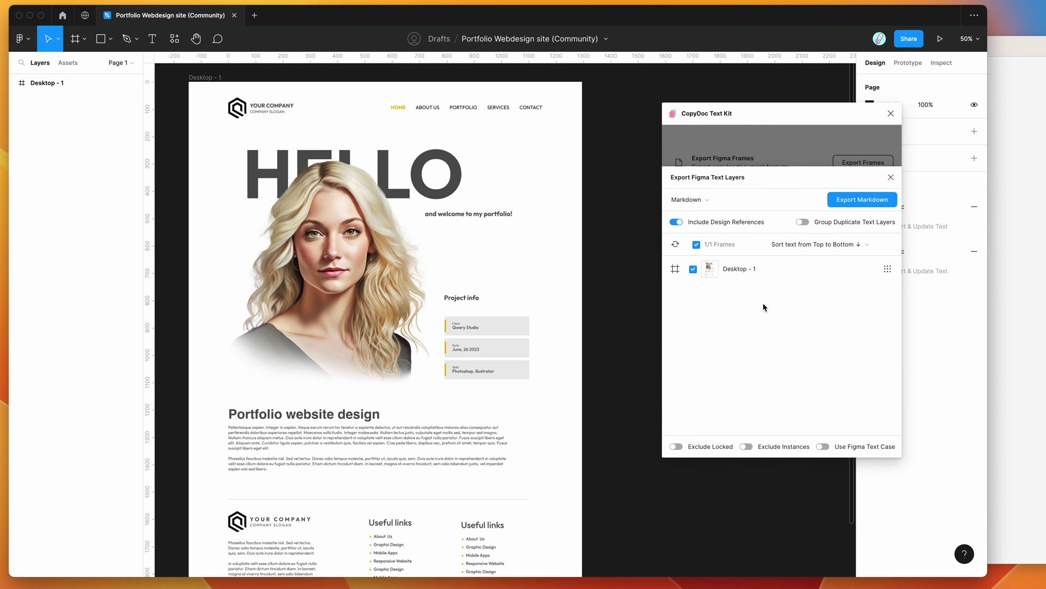
{"action": "scroll", "coordinate": [428, 315], "scroll_direction": "up", "scroll_amount": 1}
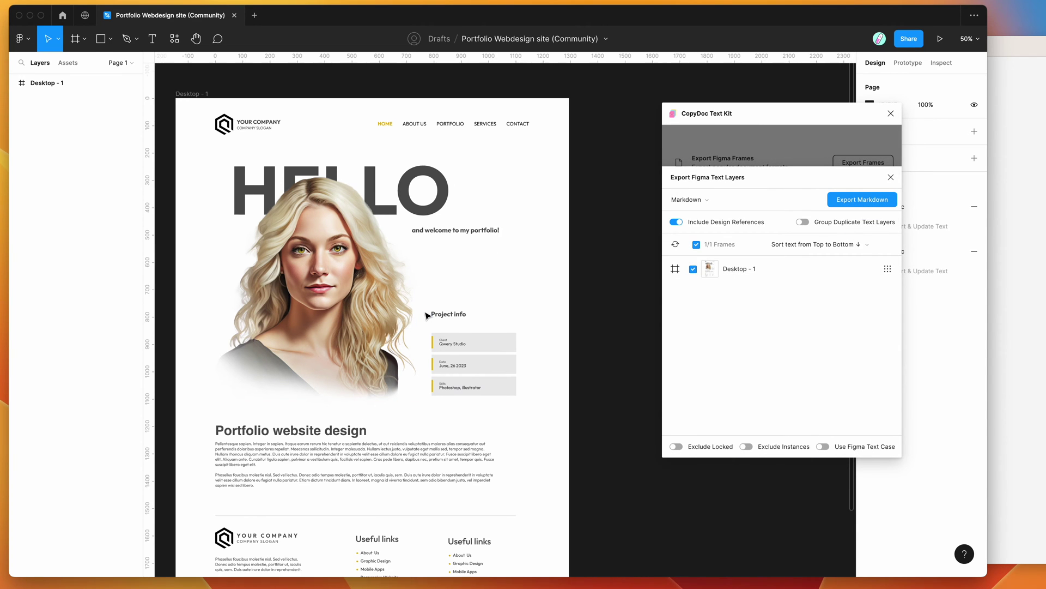
{"action": "scroll", "coordinate": [428, 315], "scroll_direction": "down", "scroll_amount": 1}
{"action": "scroll", "coordinate": [428, 315], "scroll_direction": "right", "scroll_amount": 1}
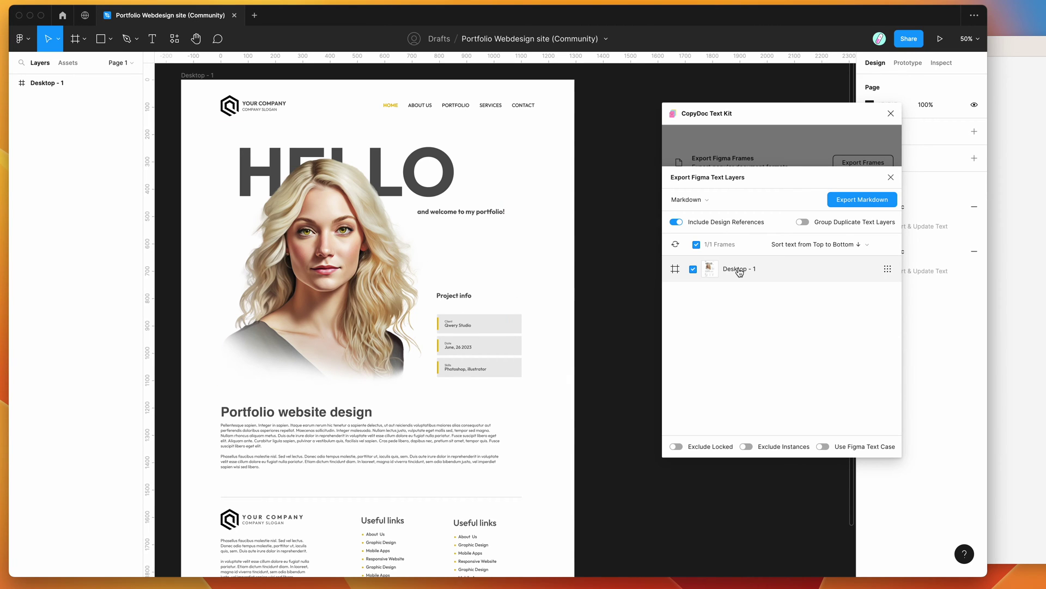
{"action": "left_click", "coordinate": [708, 203]}
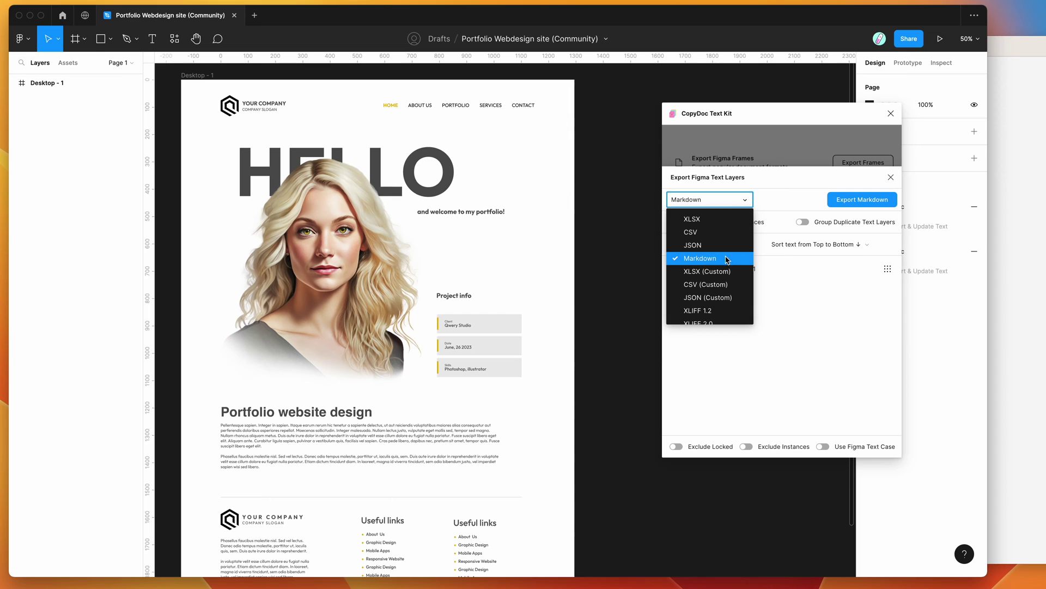
{"action": "left_click", "coordinate": [703, 261]}
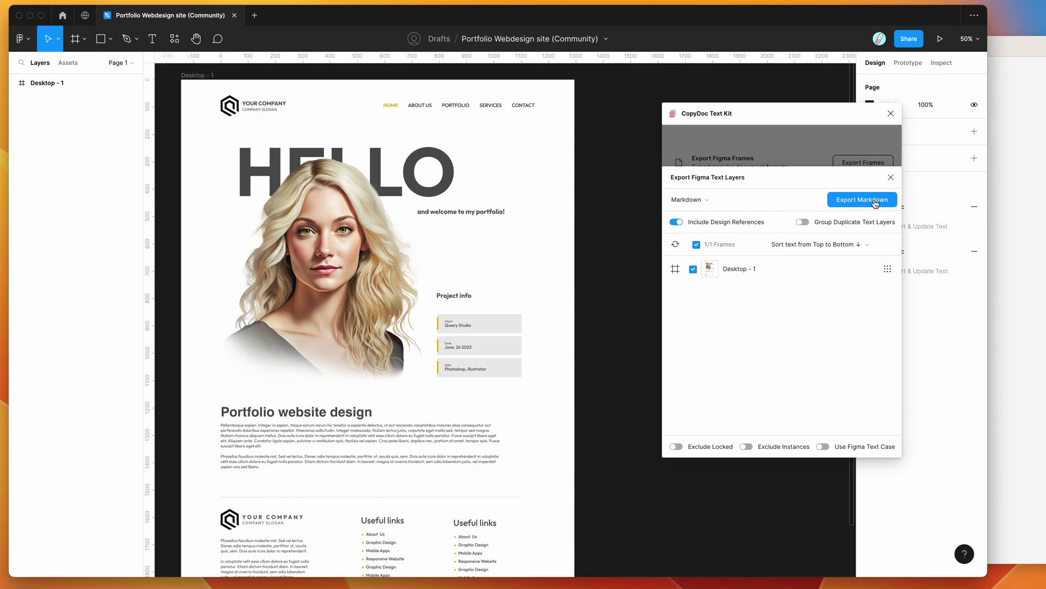
{"action": "left_click", "coordinate": [856, 201]}
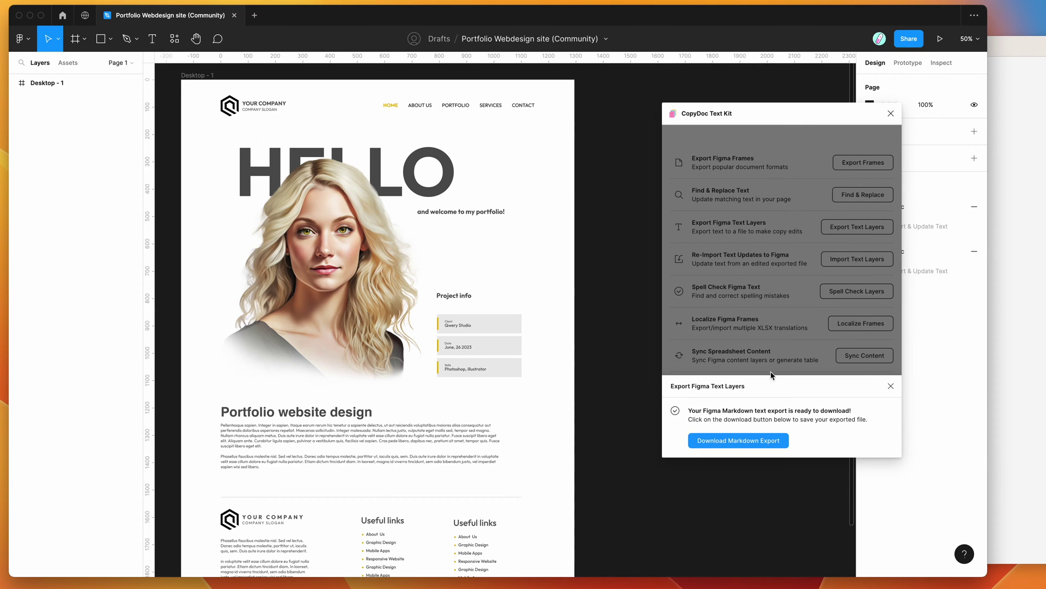
Save the Markdown export to the Desktop as portfolio-webdesign-site-community-page-1.md
{"action": "left_click", "coordinate": [735, 443]}
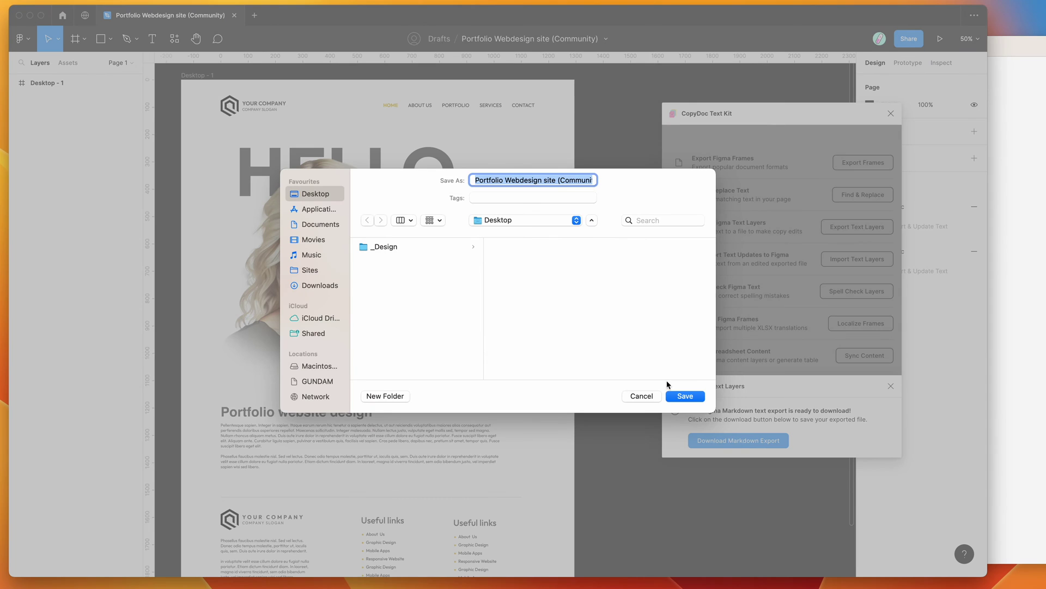
{"action": "left_click", "coordinate": [685, 396]}
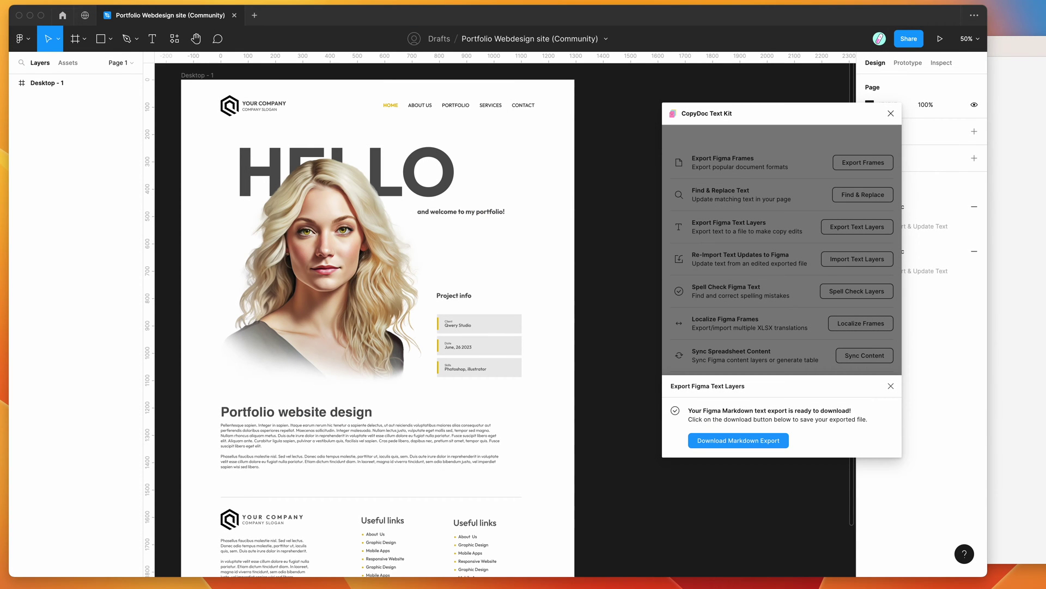
{"action": "left_click_drag", "start_coordinate": [476, 83], "coordinate": [590, 147]}
Check the exported .md file and Quick Look the Desktop - 1.jpg image in _designs
{"action": "left_click", "coordinate": [645, 178]}
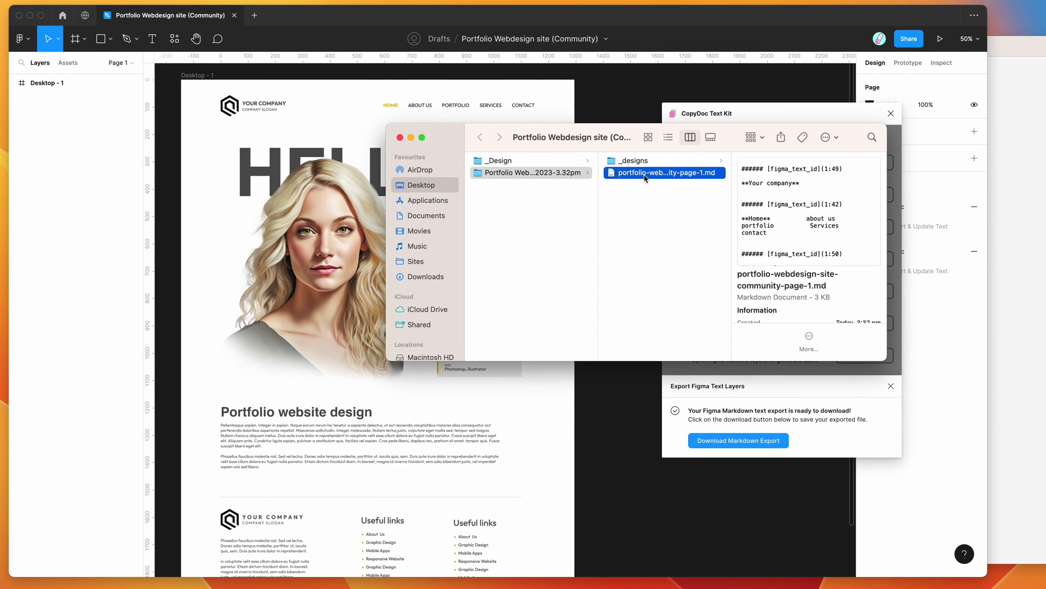
{"action": "left_click", "coordinate": [651, 161]}
{"action": "left_click", "coordinate": [662, 163]}
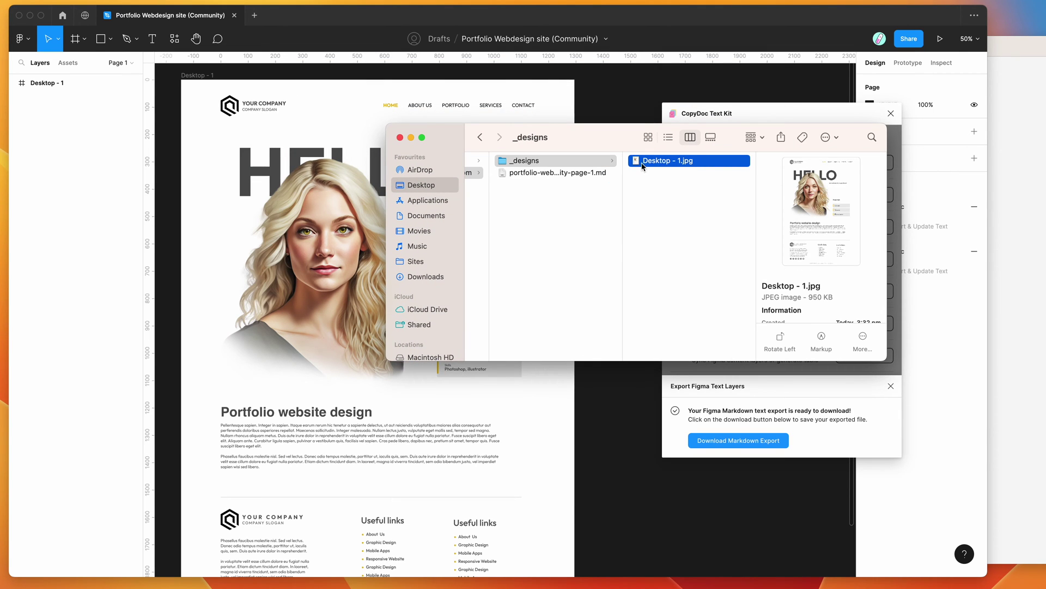
{"action": "key", "text": "space"}
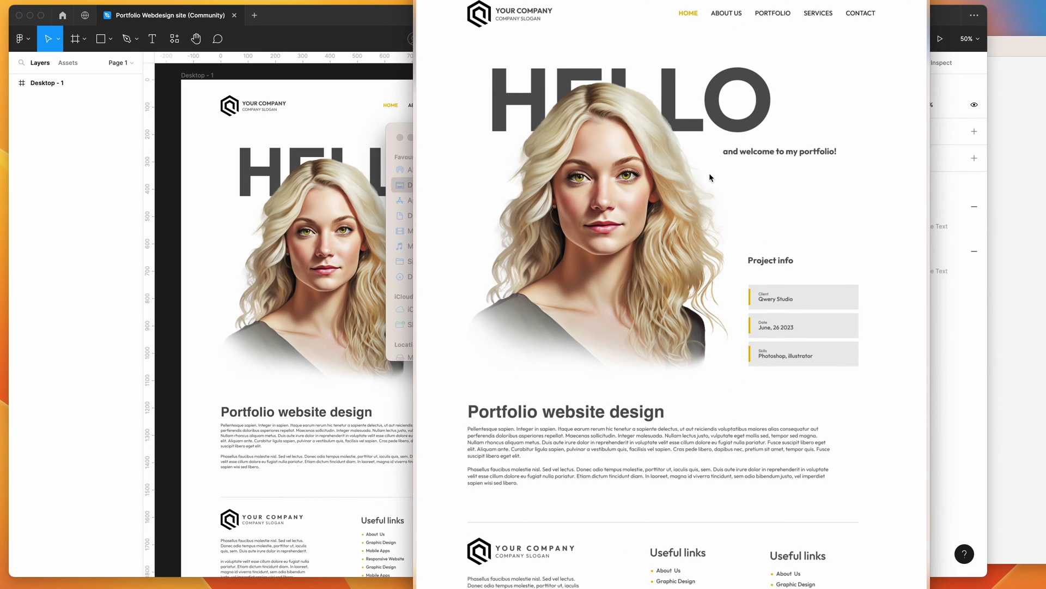
{"action": "key", "text": "space"}
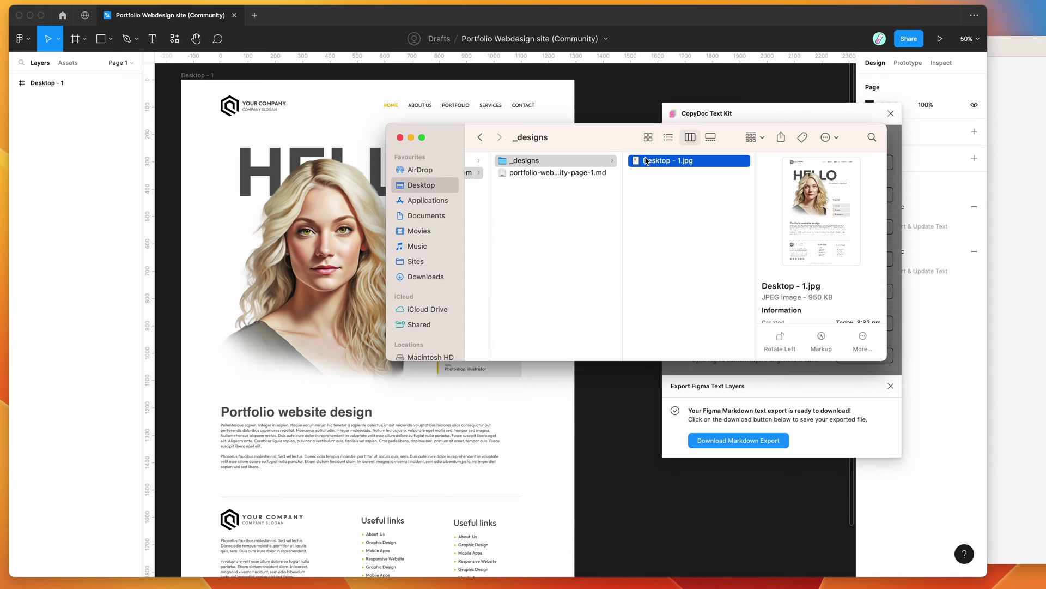
Close Finder and bring the iA Writer window forward into place
{"action": "left_click_drag", "start_coordinate": [612, 139], "coordinate": [699, 214]}
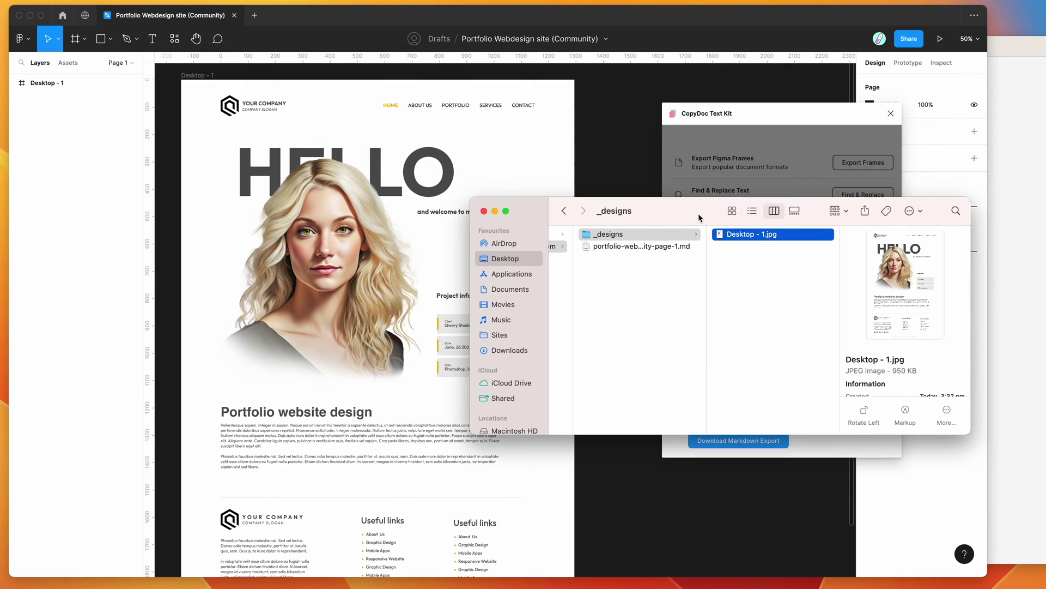
{"action": "left_click", "coordinate": [495, 211]}
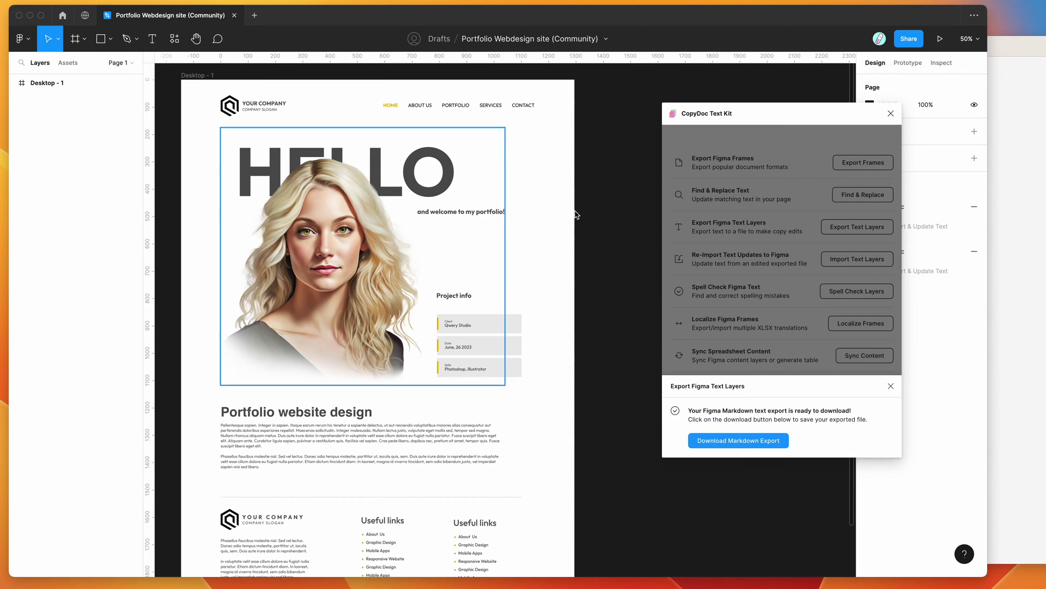
{"action": "left_click", "coordinate": [1025, 209]}
{"action": "left_click_drag", "start_coordinate": [1001, 38], "coordinate": [867, 48]}
Open the exported portfolio Markdown file in iA Writer and look through its figma_text_id entries
{"action": "left_click", "coordinate": [750, 86]}
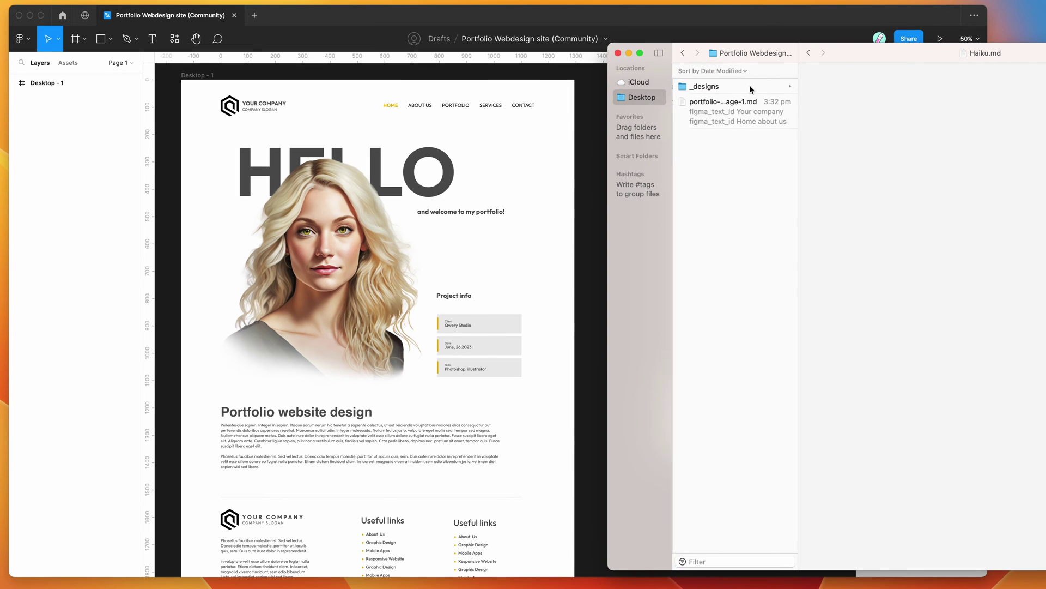
{"action": "left_click", "coordinate": [728, 111]}
{"action": "scroll", "coordinate": [908, 206], "scroll_direction": "down", "scroll_amount": 20}
{"action": "scroll", "coordinate": [907, 206], "scroll_direction": "up", "scroll_amount": 10}
{"action": "scroll", "coordinate": [907, 206], "scroll_direction": "up", "scroll_amount": 15}
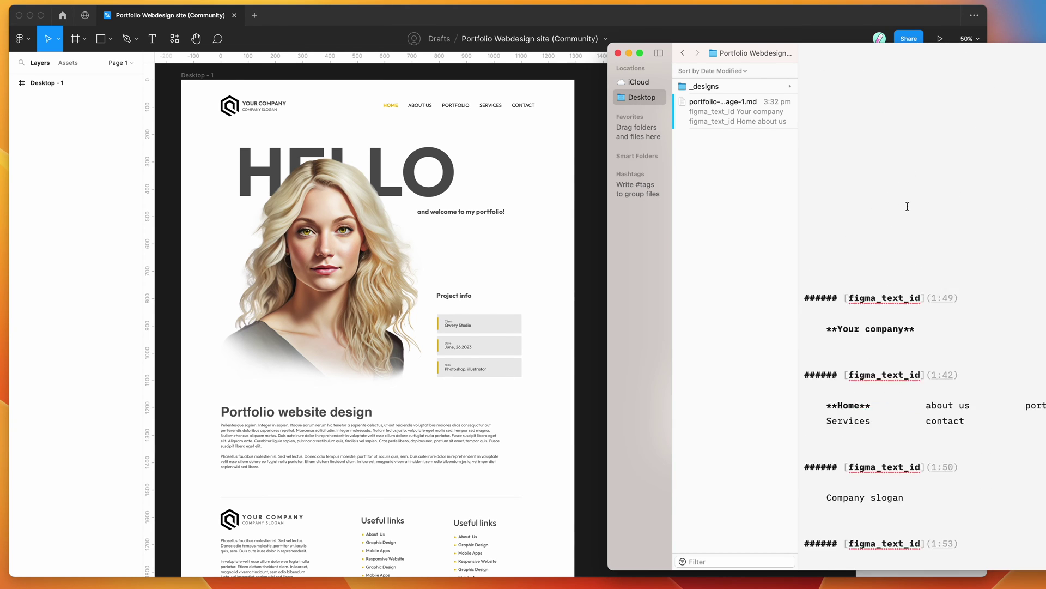
{"action": "scroll", "coordinate": [908, 206], "scroll_direction": "down", "scroll_amount": 10}
{"action": "scroll", "coordinate": [907, 206], "scroll_direction": "down", "scroll_amount": 2}
{"action": "triple_click", "coordinate": [860, 204]}
{"action": "scroll", "coordinate": [860, 203], "scroll_direction": "up", "scroll_amount": 4}
{"action": "left_click", "coordinate": [875, 229]}
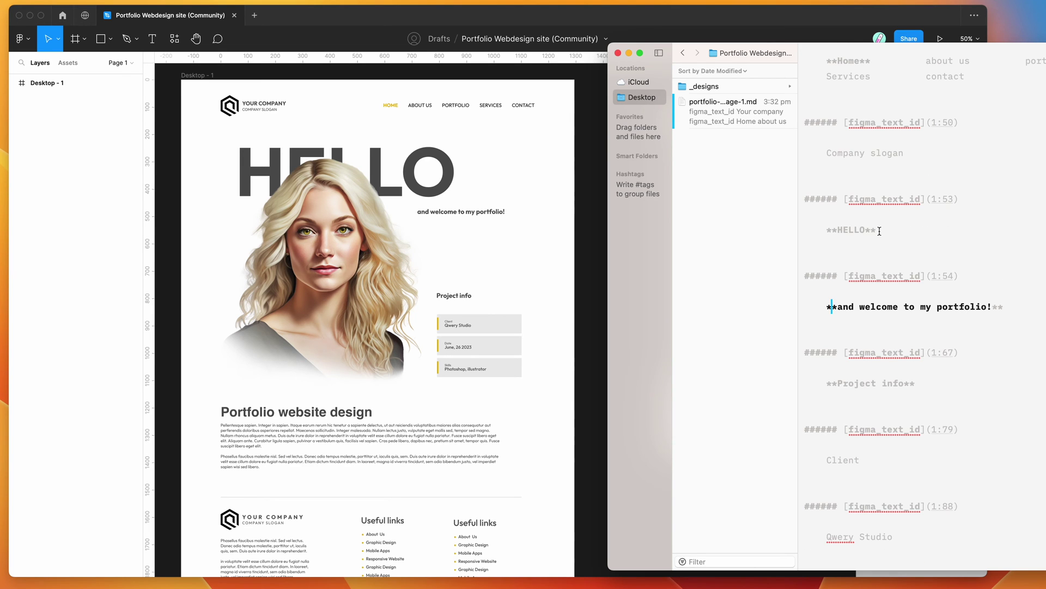
{"action": "scroll", "coordinate": [872, 235], "scroll_direction": "up", "scroll_amount": 3}
{"action": "scroll", "coordinate": [859, 224], "scroll_direction": "up", "scroll_amount": 4}
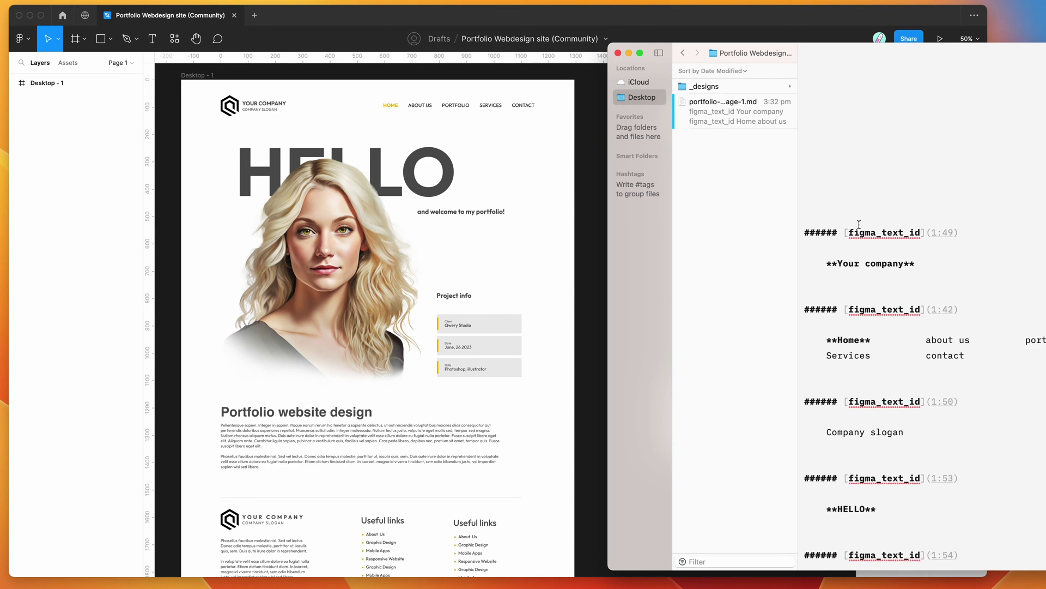
{"action": "left_click_drag", "start_coordinate": [969, 159], "coordinate": [834, 161]}
{"action": "scroll", "coordinate": [824, 194], "scroll_direction": "down", "scroll_amount": 1}
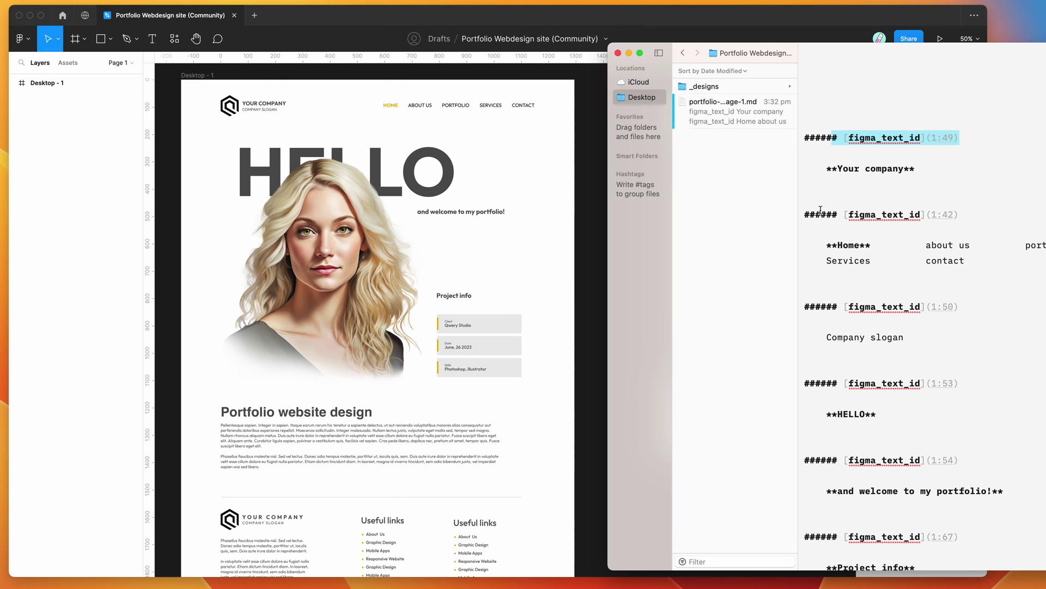
{"action": "scroll", "coordinate": [871, 218], "scroll_direction": "down", "scroll_amount": 3}
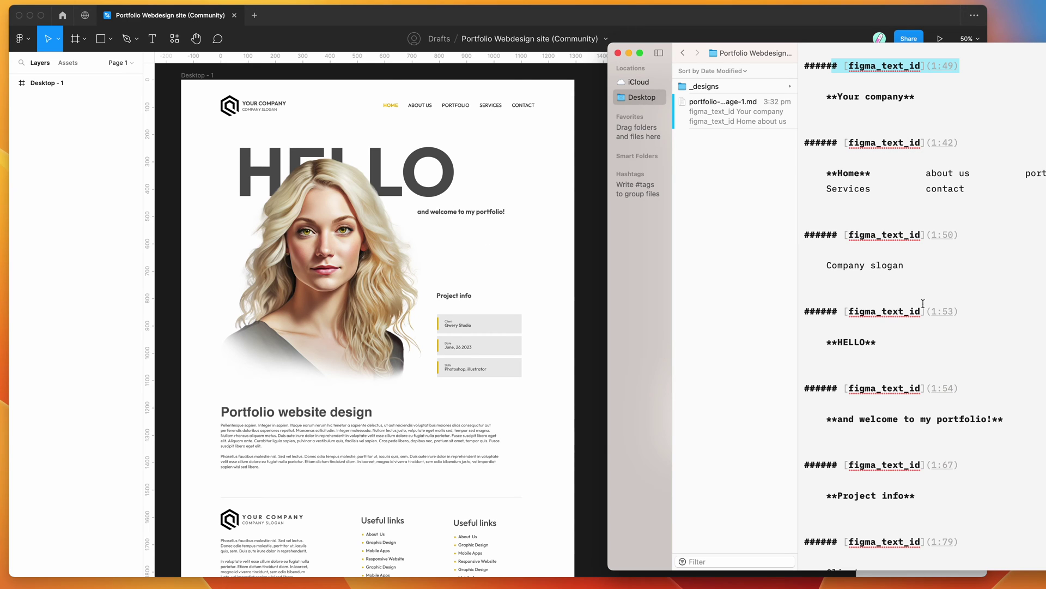
{"action": "scroll", "coordinate": [922, 303], "scroll_direction": "down", "scroll_amount": 4}
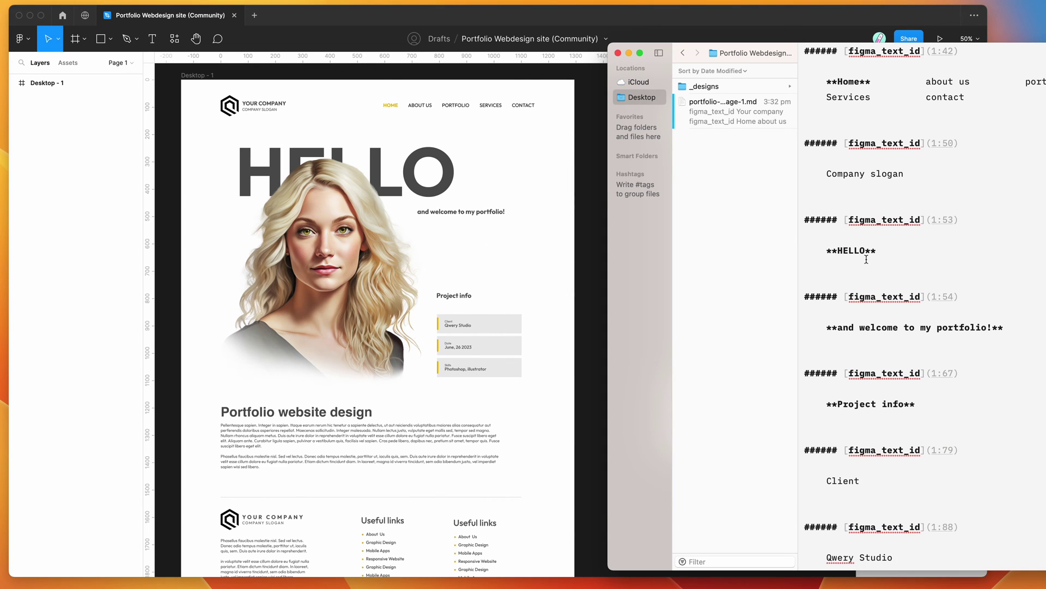
Change HELLO to WELCOME and replace 'and welcome to my portfolio' with 'this is my portfolio'
{"action": "double_click", "coordinate": [864, 253]}
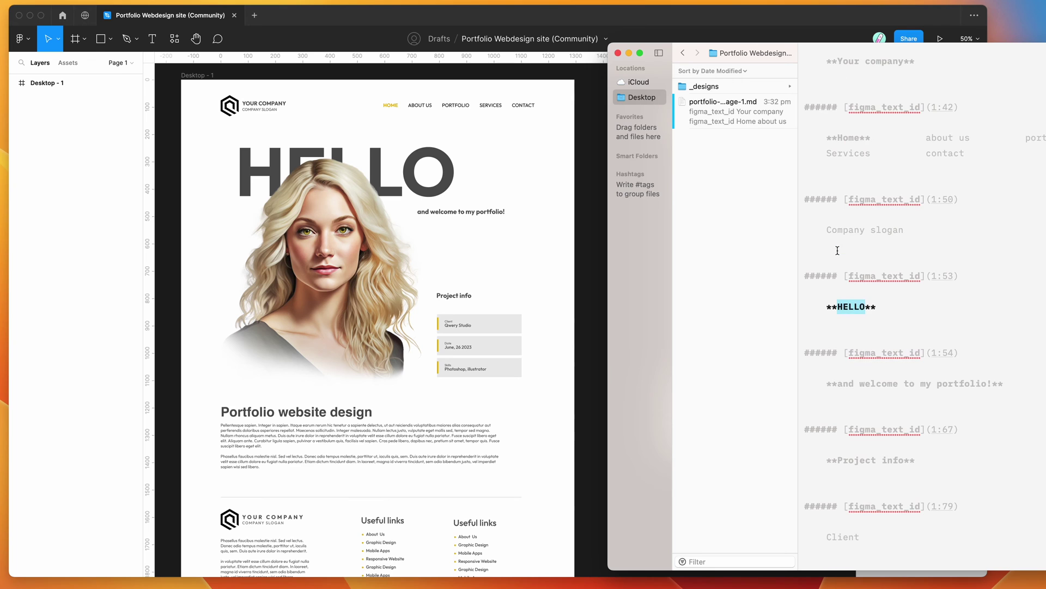
{"action": "type", "text": "WELCOME"}
{"action": "scroll", "coordinate": [884, 275], "scroll_direction": "down", "scroll_amount": 4}
{"action": "left_click", "coordinate": [843, 287]}
{"action": "left_click_drag", "start_coordinate": [837, 305], "coordinate": [985, 303]}
{"action": "key", "text": "BackSpace"}
{"action": "type", "text": "this is my portfolio"}
{"action": "scroll", "coordinate": [969, 371], "scroll_direction": "down", "scroll_amount": 15}
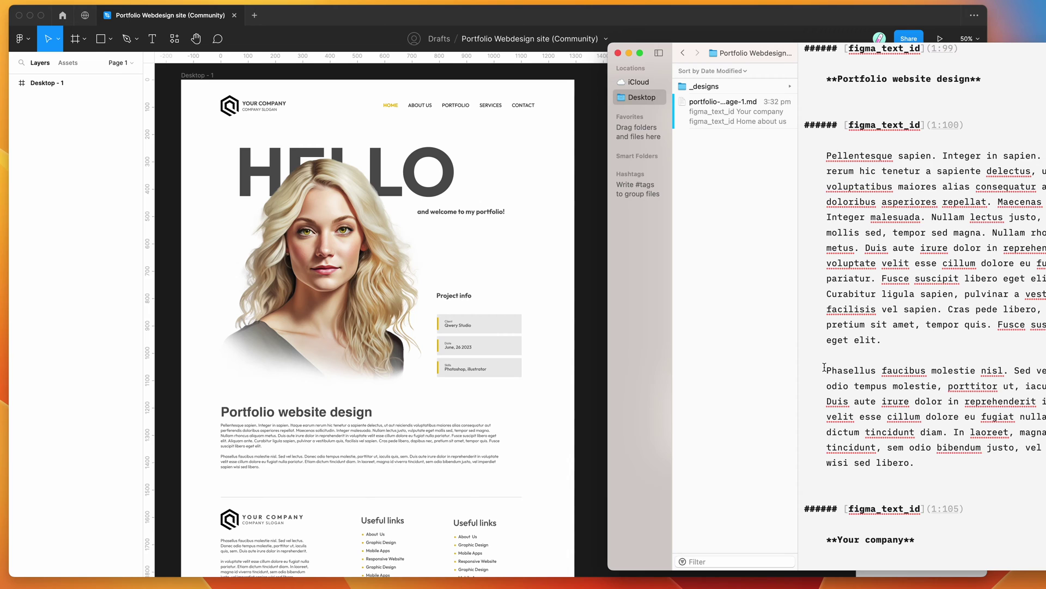
Join the Phasellus paragraph to the previous one and start a new paragraph at Fusce suscipit
{"action": "left_click", "coordinate": [825, 370]}
{"action": "key", "text": "BackSpace"}
{"action": "key", "text": "BackSpace"}
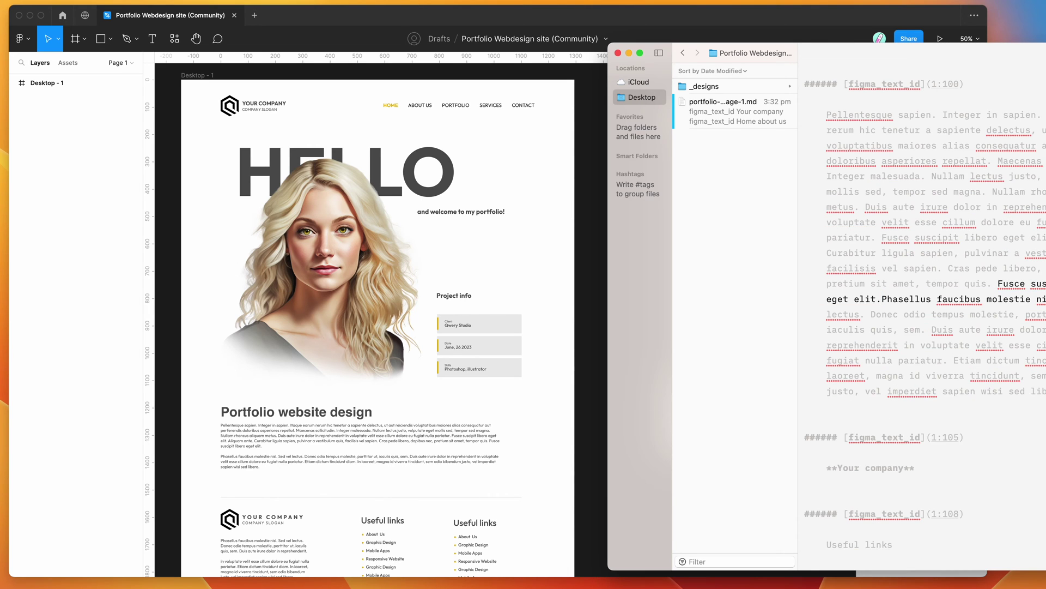
{"action": "left_click", "coordinate": [969, 248]}
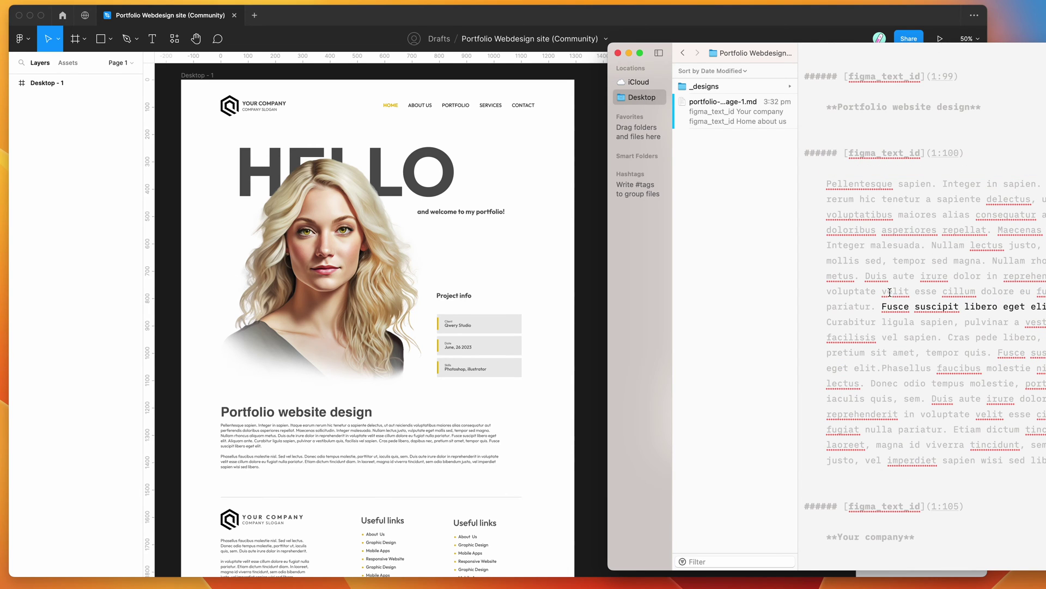
{"action": "key", "text": "Return"}
{"action": "key", "text": "Return"}
{"action": "left_click", "coordinate": [943, 198]}
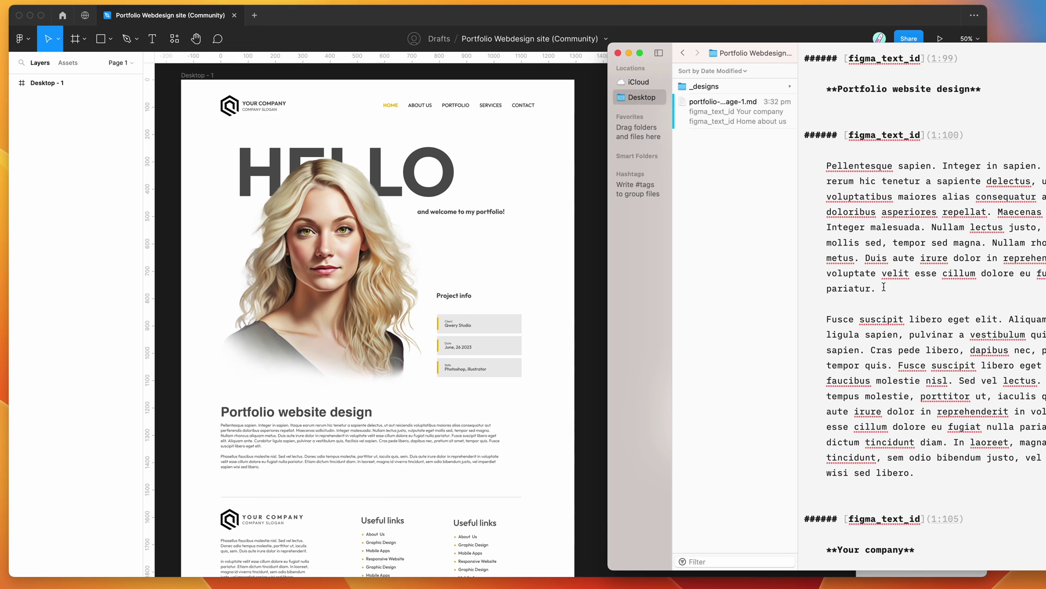
{"action": "key", "text": "Up"}
{"action": "key", "text": "Up"}
{"action": "key", "text": "Up"}
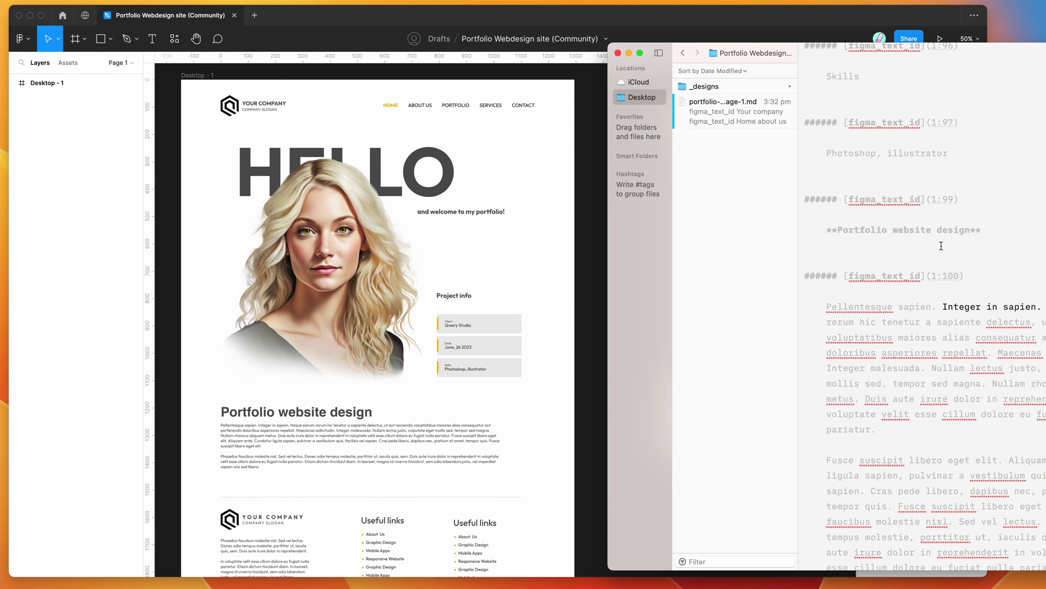
Make the word Integer bold and italicise the word maiores
{"action": "double_click", "coordinate": [981, 307]}
{"action": "key", "text": "super+b"}
{"action": "left_click", "coordinate": [954, 307]}
{"action": "scroll", "coordinate": [943, 308], "scroll_direction": "down", "scroll_amount": 3}
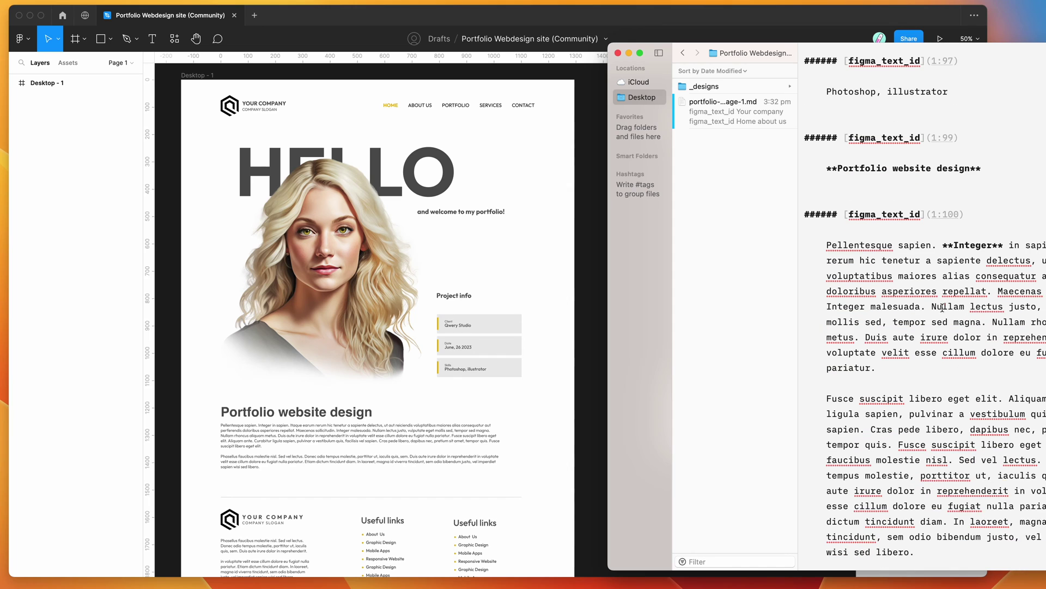
{"action": "left_click_drag", "start_coordinate": [898, 273], "coordinate": [936, 275]}
{"action": "key", "text": "super+i"}
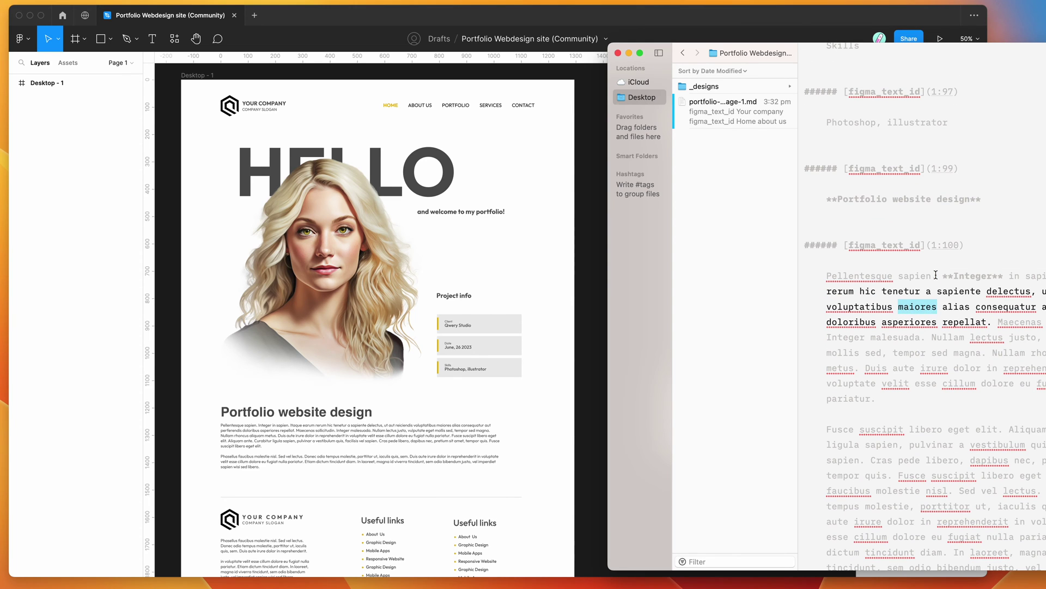
{"action": "left_click", "coordinate": [920, 307]}
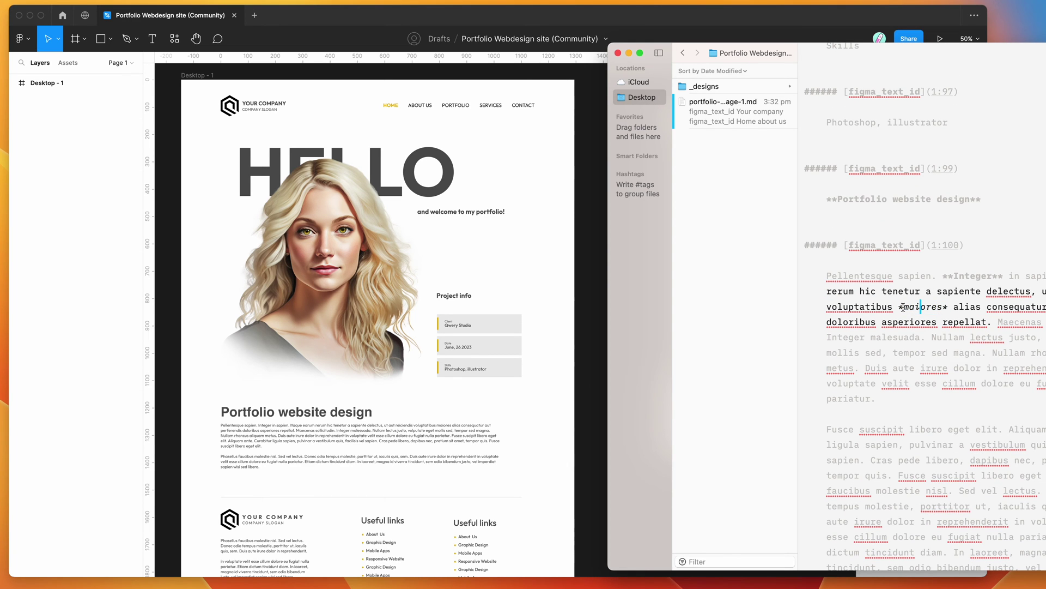
Move the ** bold markers from Home to about us, then hide iA Writer
{"action": "scroll", "coordinate": [948, 307], "scroll_direction": "down", "scroll_amount": 10}
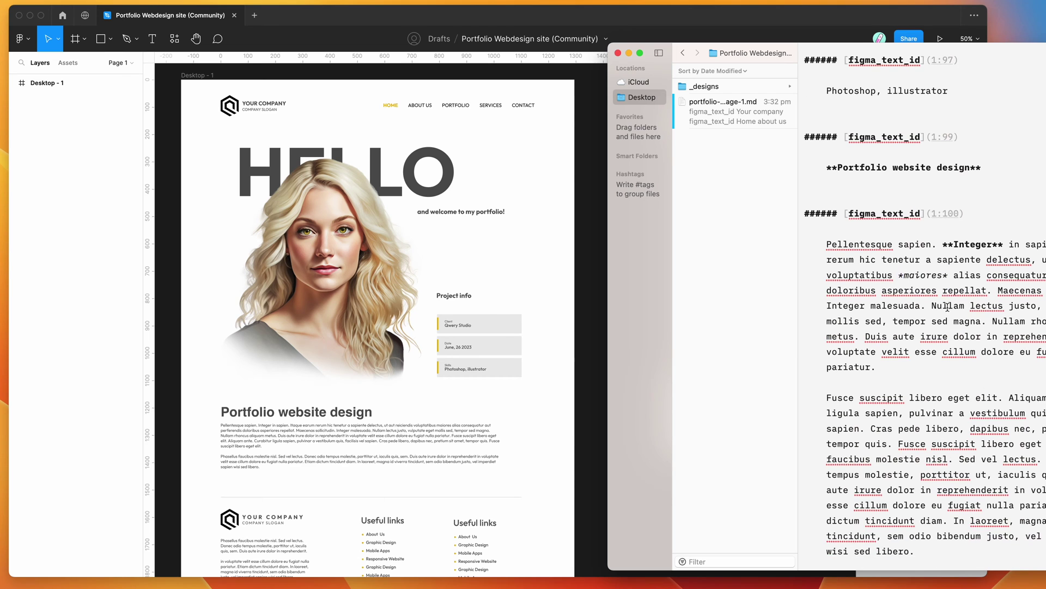
{"action": "left_click_drag", "start_coordinate": [838, 272], "coordinate": [917, 270]}
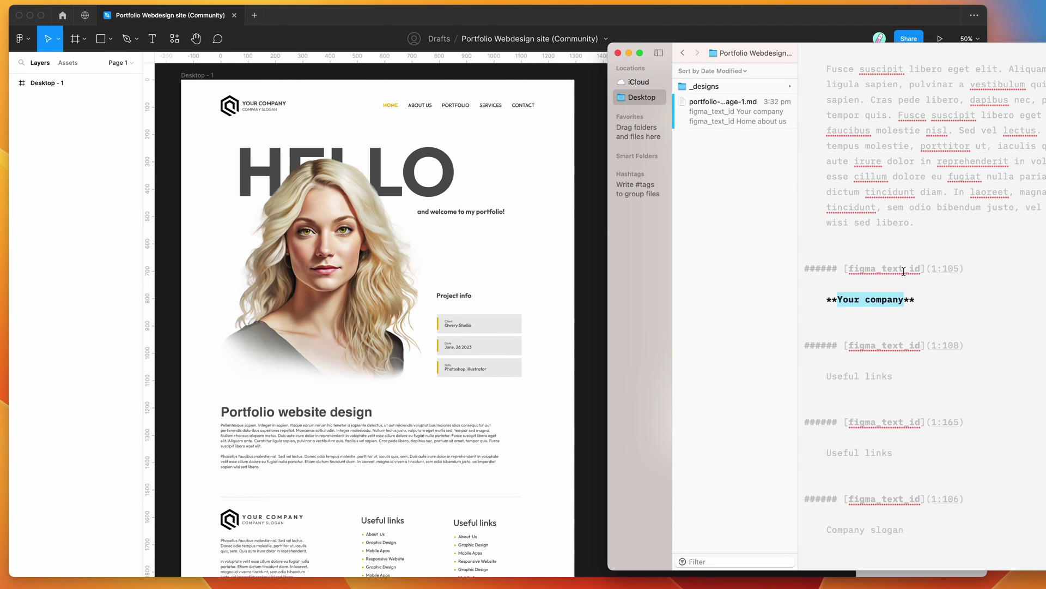
{"action": "key", "text": "Up"}
{"action": "left_click", "coordinate": [831, 338]}
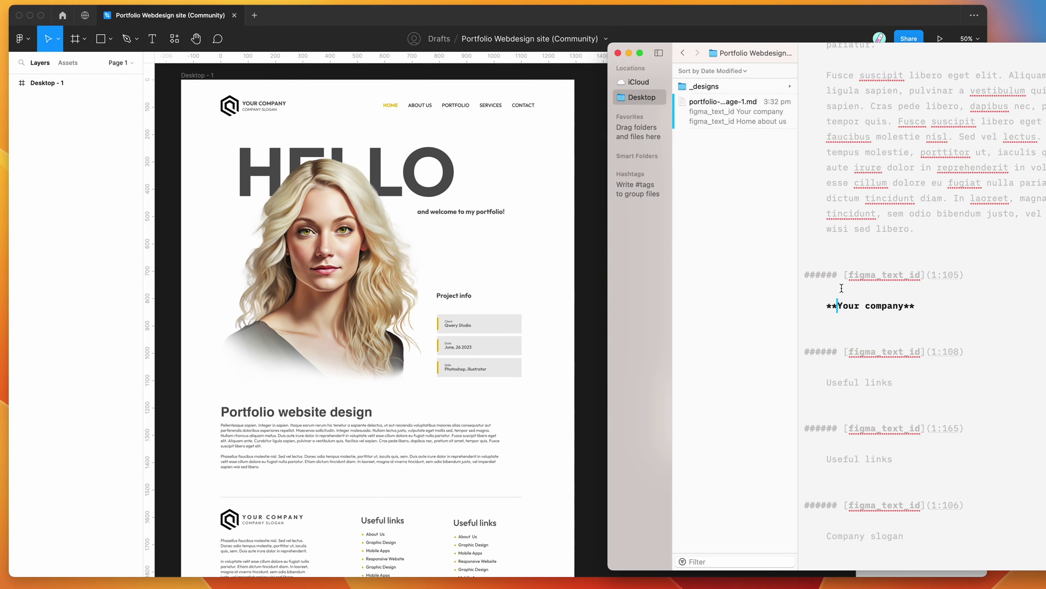
{"action": "scroll", "coordinate": [841, 288], "scroll_direction": "down", "scroll_amount": 5}
{"action": "scroll", "coordinate": [846, 320], "scroll_direction": "down", "scroll_amount": 10}
{"action": "scroll", "coordinate": [847, 320], "scroll_direction": "up", "scroll_amount": 20}
{"action": "scroll", "coordinate": [846, 320], "scroll_direction": "up", "scroll_amount": 10}
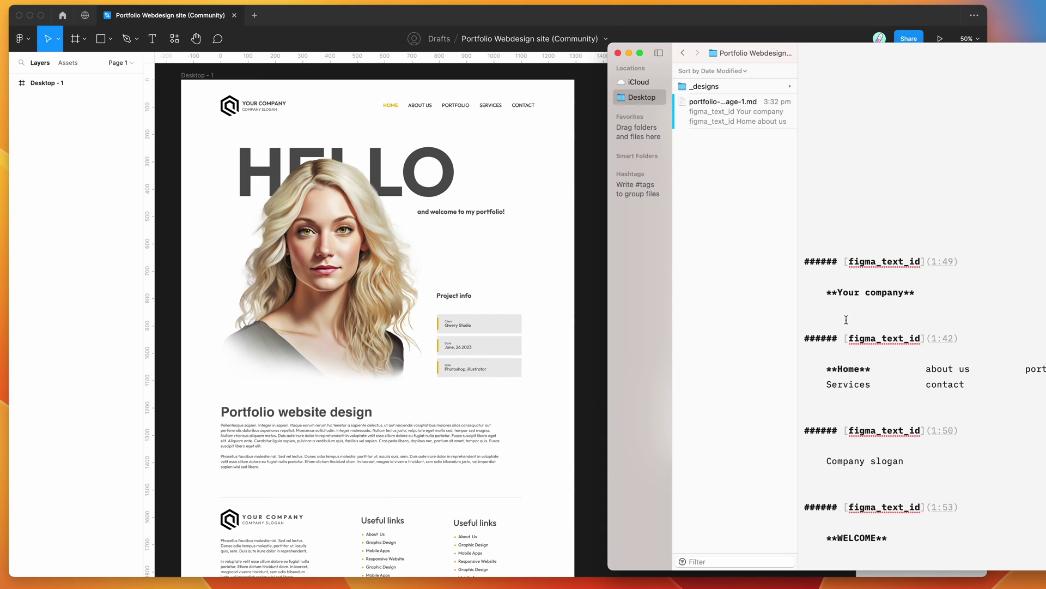
{"action": "scroll", "coordinate": [839, 349], "scroll_direction": "down", "scroll_amount": 2}
{"action": "key", "text": "BackSpace"}
{"action": "key", "text": "BackSpace"}
{"action": "key", "text": "BackSpace"}
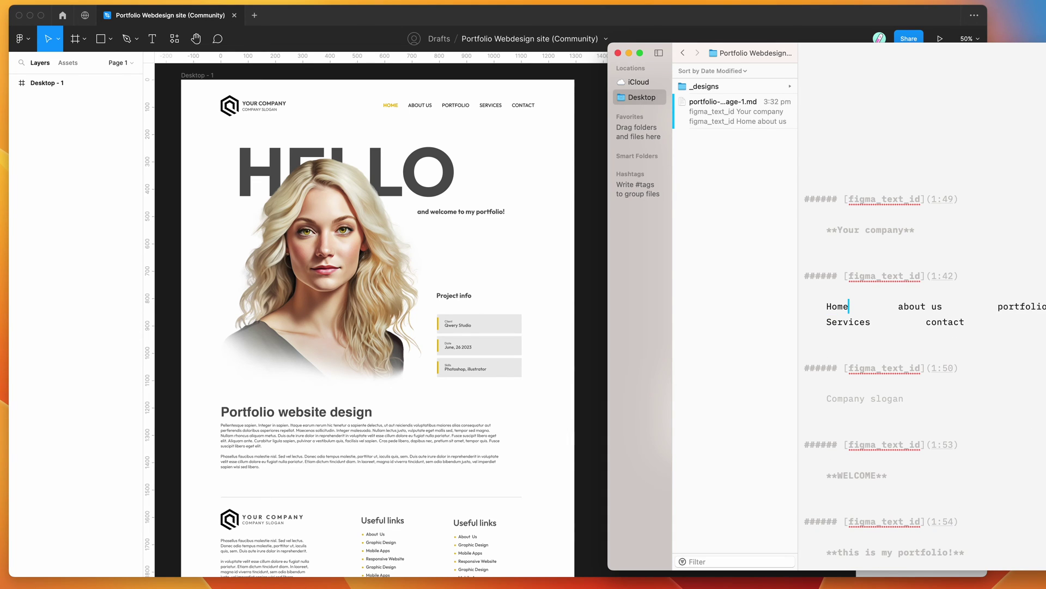
{"action": "type", "text": "**"}
{"action": "left_click_drag", "start_coordinate": [849, 306], "coordinate": [860, 306]}
{"action": "key", "text": "BackSpace"}
{"action": "type", "text": "**"}
{"action": "type", "text": "**"}
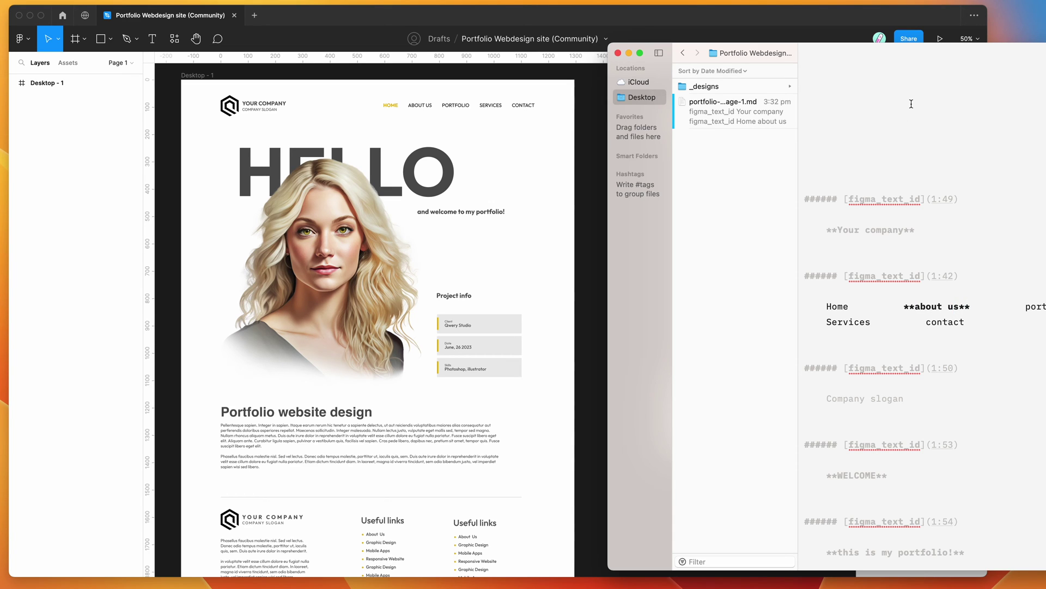
{"action": "left_click", "coordinate": [631, 53]}
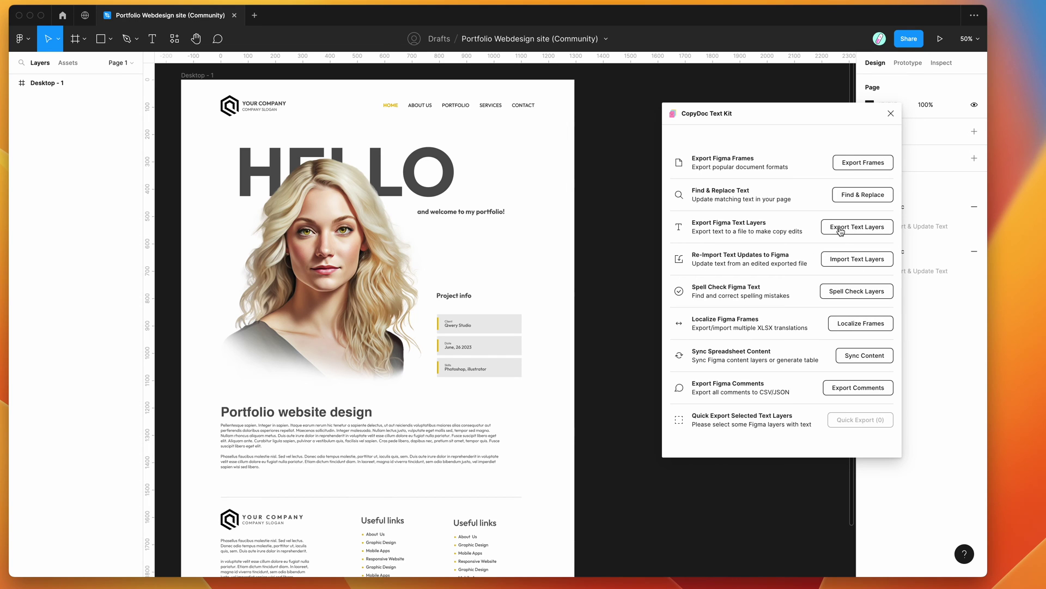
Import the edited portfolio Markdown file into CopyDoc's Import Text Layers drop zone
{"action": "left_click", "coordinate": [854, 265]}
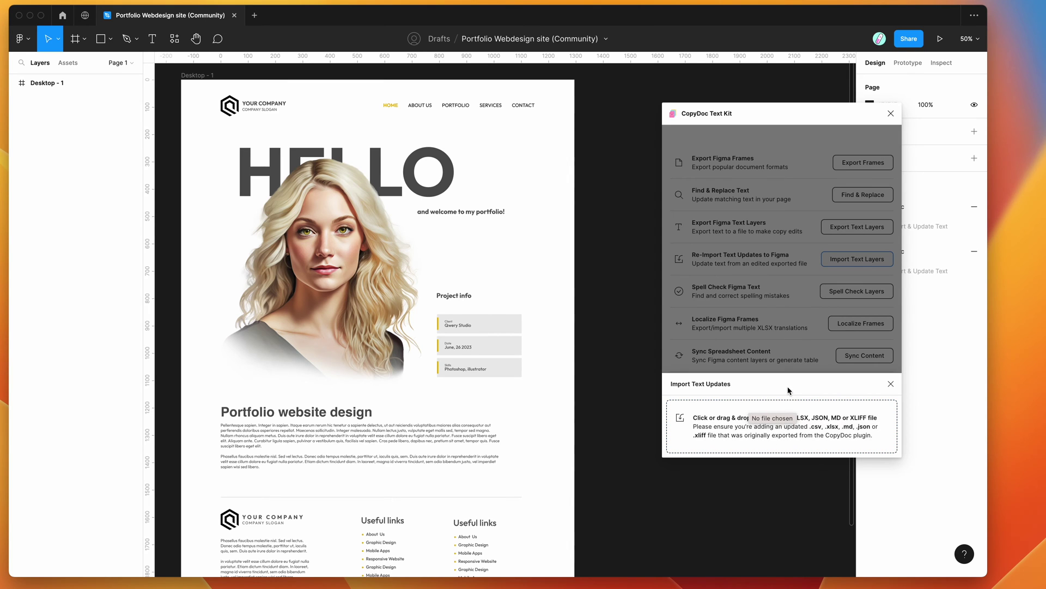
{"action": "left_click", "coordinate": [770, 416]}
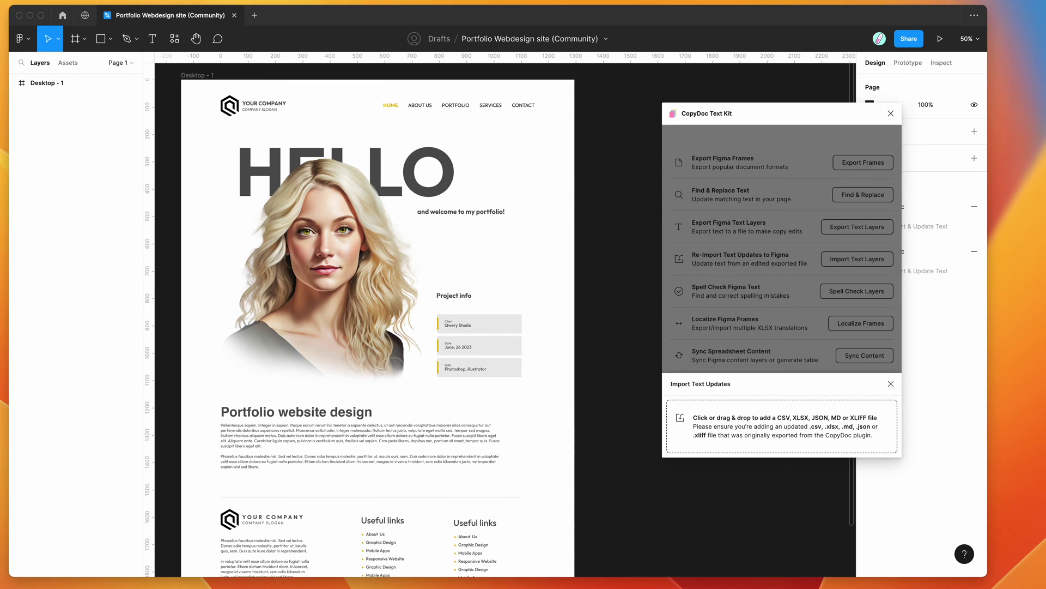
{"action": "left_click_drag", "start_coordinate": [594, 146], "coordinate": [803, 53]}
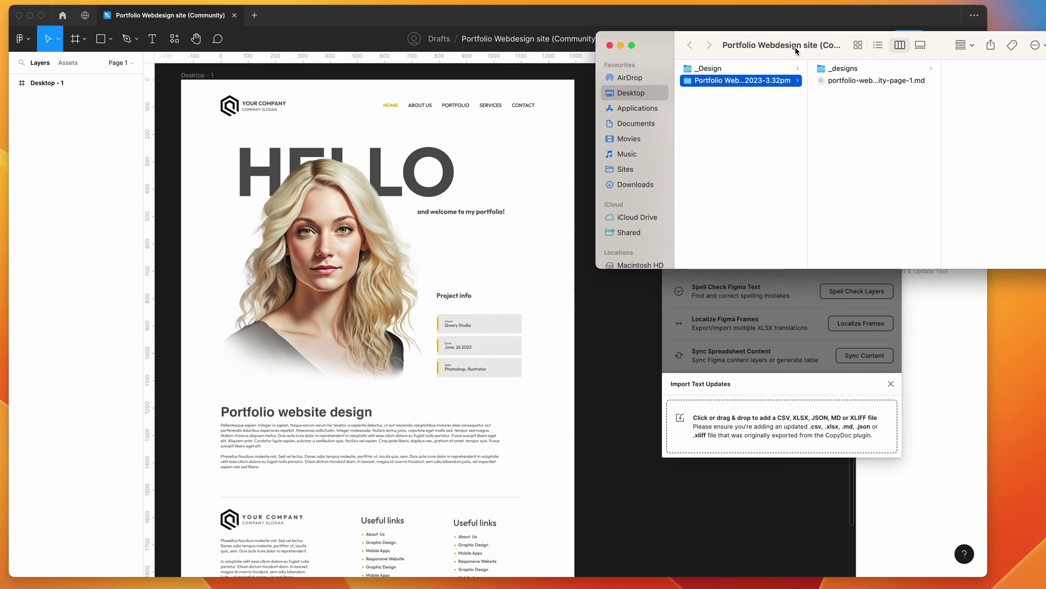
{"action": "left_click", "coordinate": [857, 82]}
{"action": "left_click_drag", "start_coordinate": [856, 82], "coordinate": [748, 430]}
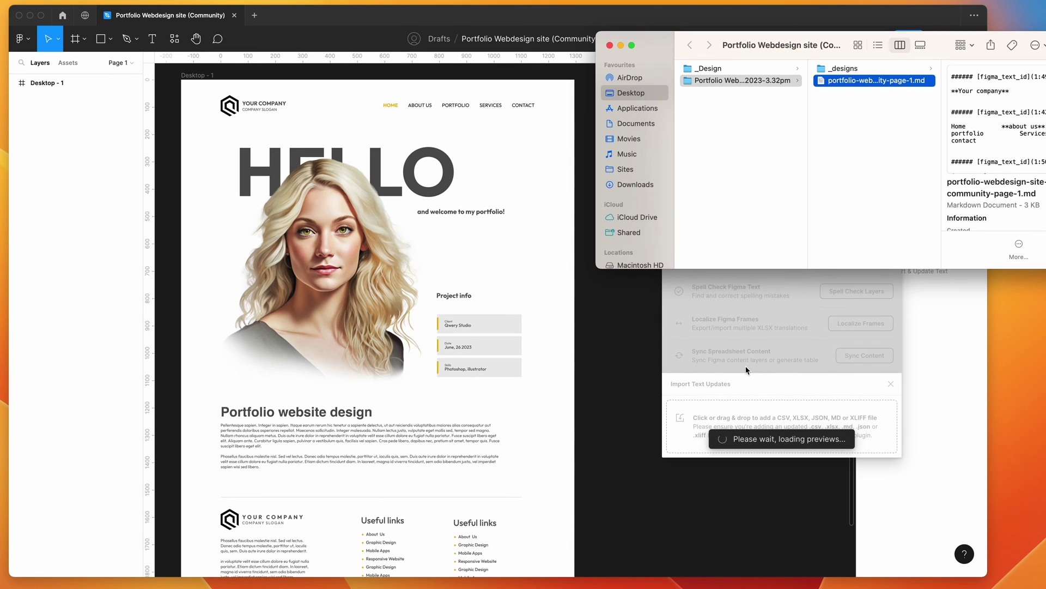
{"action": "left_click", "coordinate": [799, 380]}
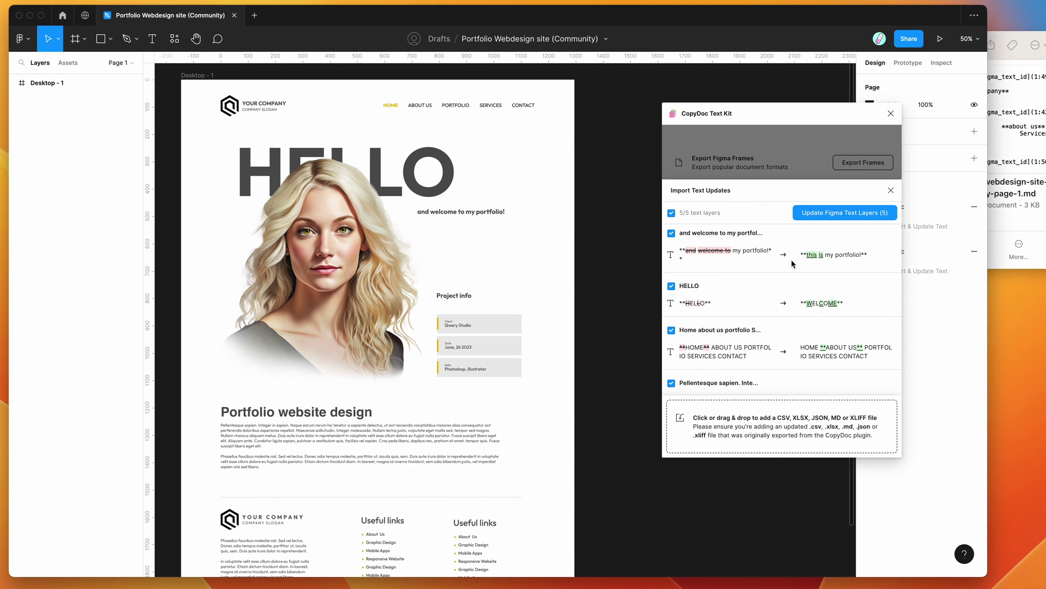
Review the five text-layer update previews, keeping the navigation layer included
{"action": "scroll", "coordinate": [816, 278], "scroll_direction": "down", "scroll_amount": 1}
{"action": "scroll", "coordinate": [713, 308], "scroll_direction": "down", "scroll_amount": 1}
{"action": "scroll", "coordinate": [712, 307], "scroll_direction": "up", "scroll_amount": 1}
{"action": "scroll", "coordinate": [710, 264], "scroll_direction": "down", "scroll_amount": 3}
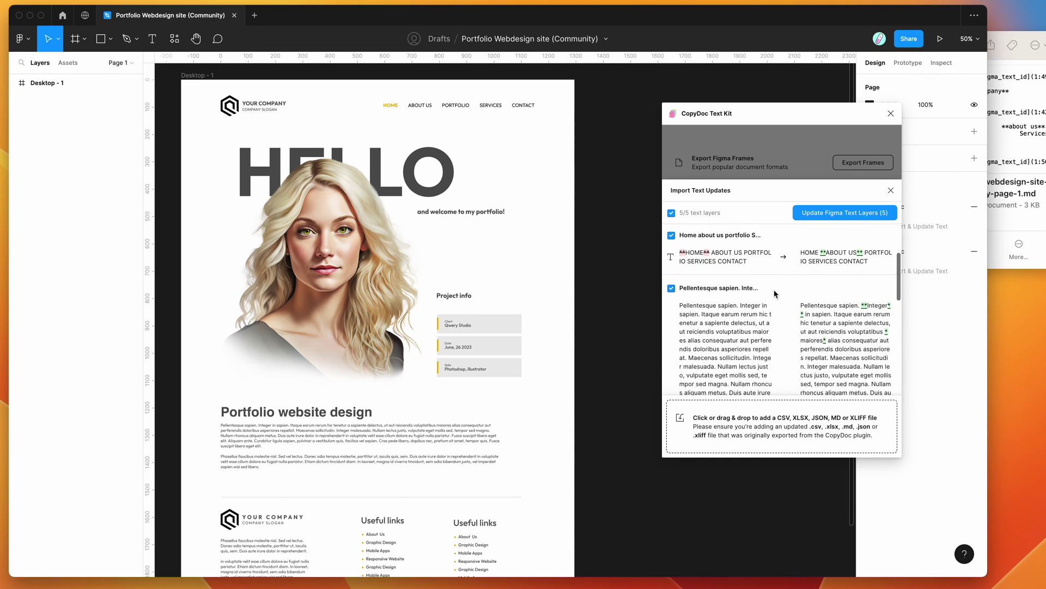
{"action": "left_click", "coordinate": [672, 254]}
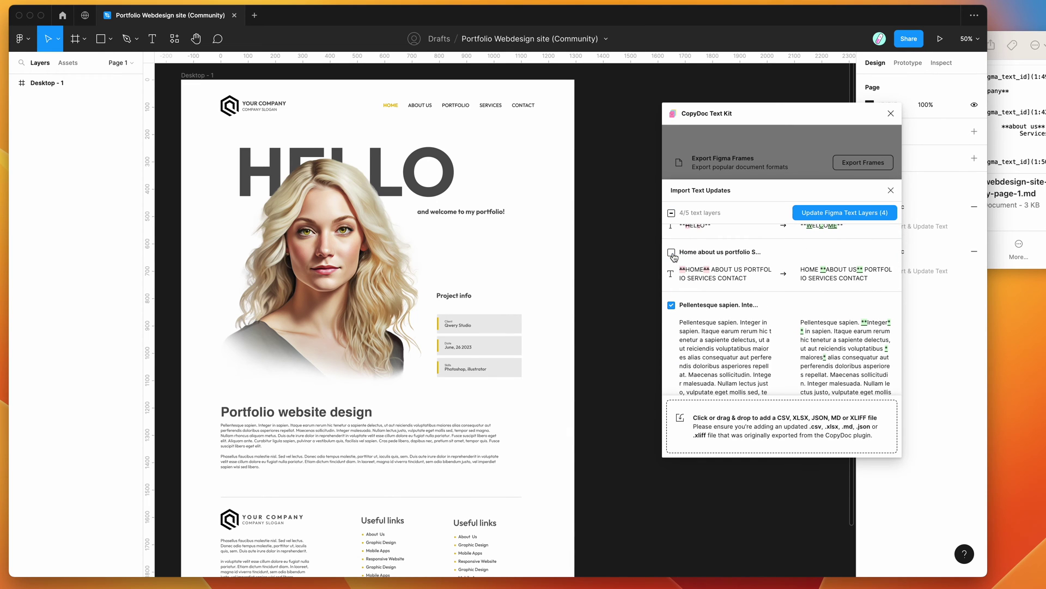
{"action": "left_click", "coordinate": [672, 253]}
{"action": "scroll", "coordinate": [728, 267], "scroll_direction": "down", "scroll_amount": 3}
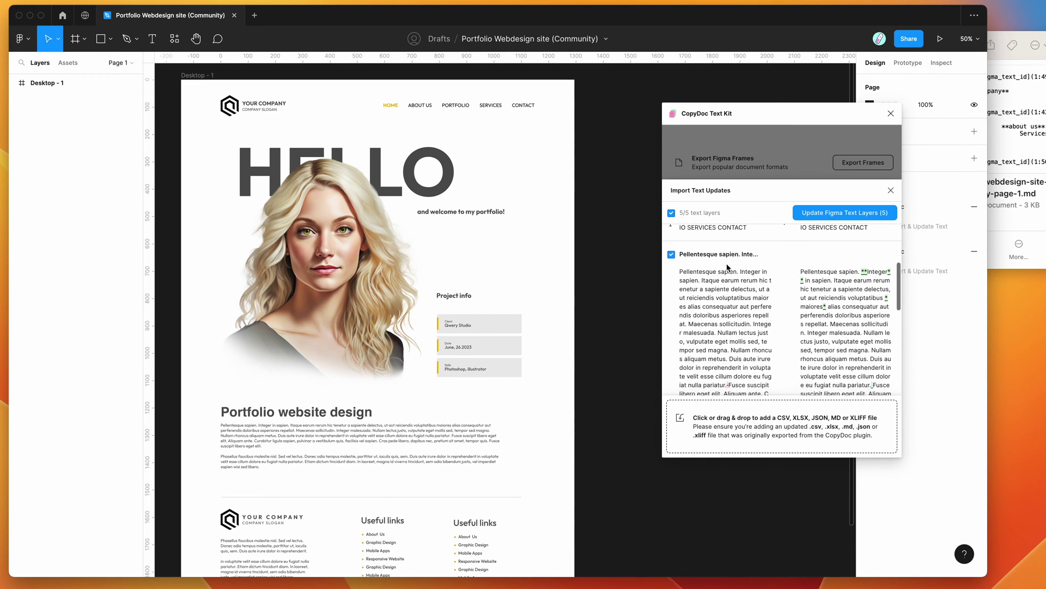
{"action": "scroll", "coordinate": [779, 320], "scroll_direction": "down", "scroll_amount": 5}
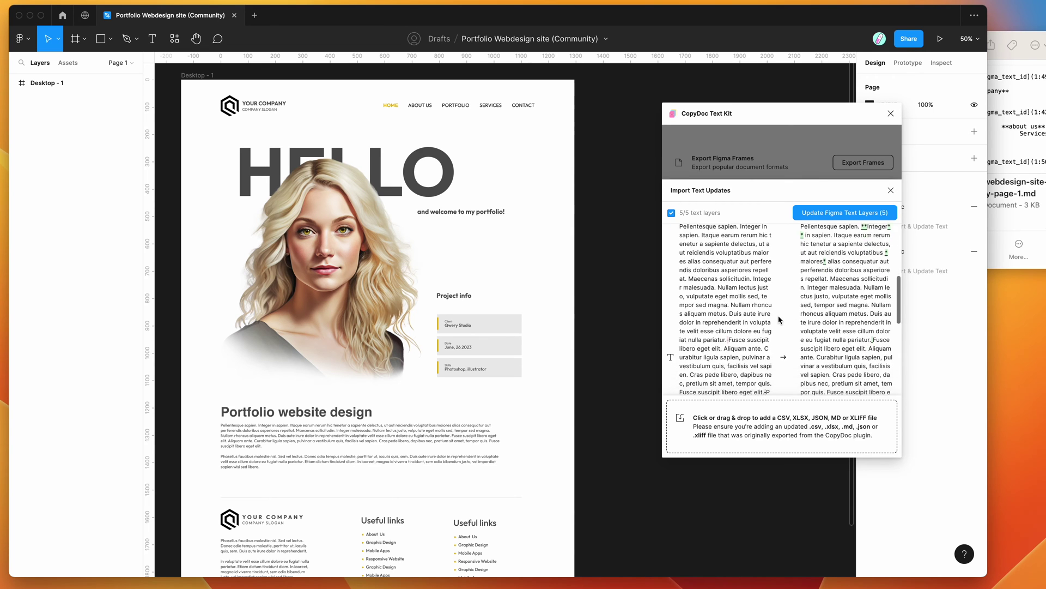
{"action": "scroll", "coordinate": [779, 320], "scroll_direction": "down", "scroll_amount": 4}
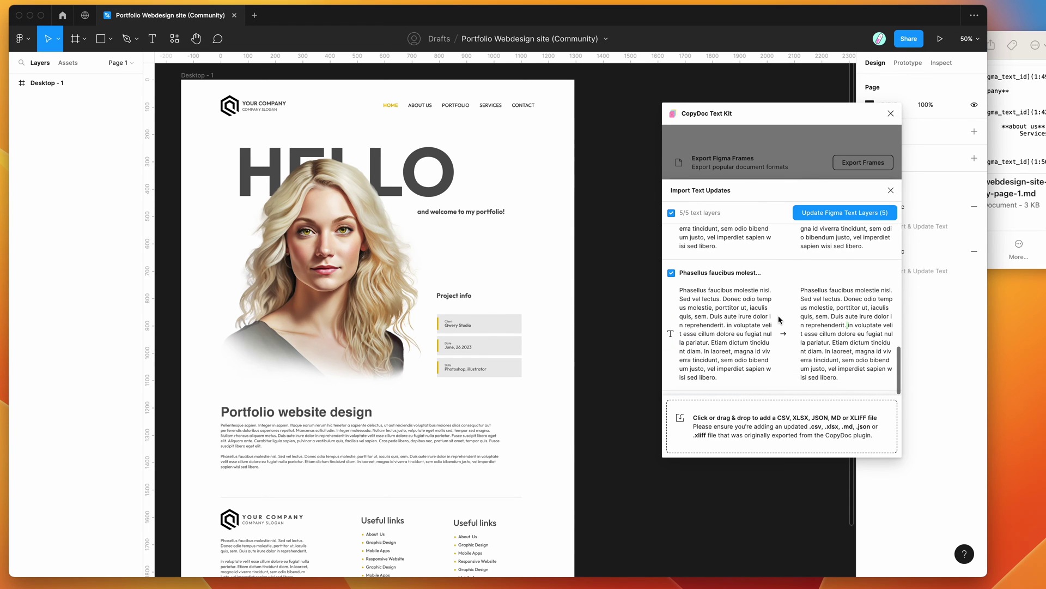
{"action": "scroll", "coordinate": [801, 322], "scroll_direction": "up", "scroll_amount": 10}
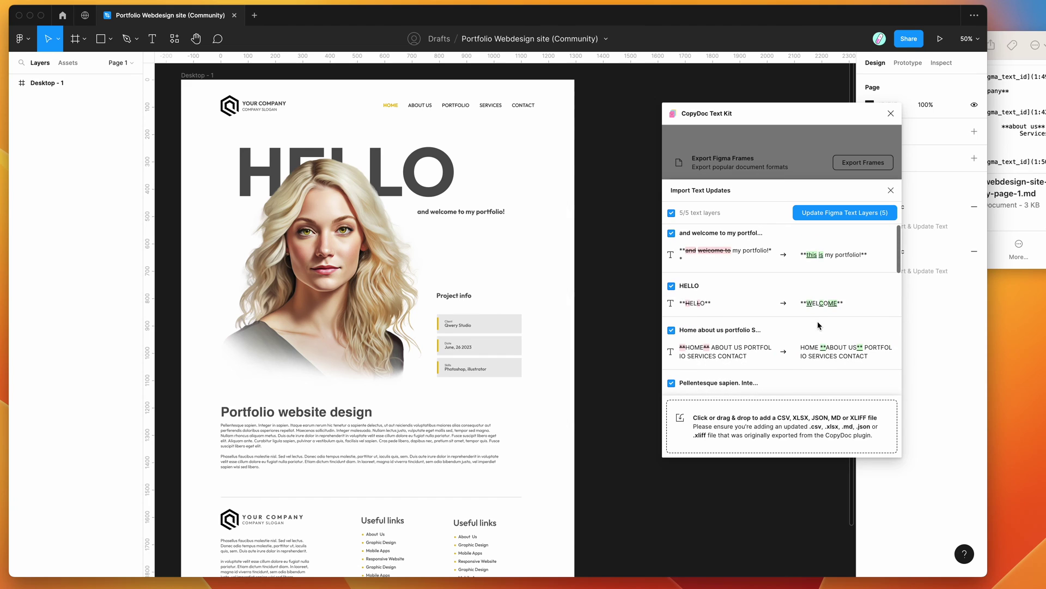
{"action": "left_click_drag", "start_coordinate": [773, 114], "coordinate": [742, 132]}
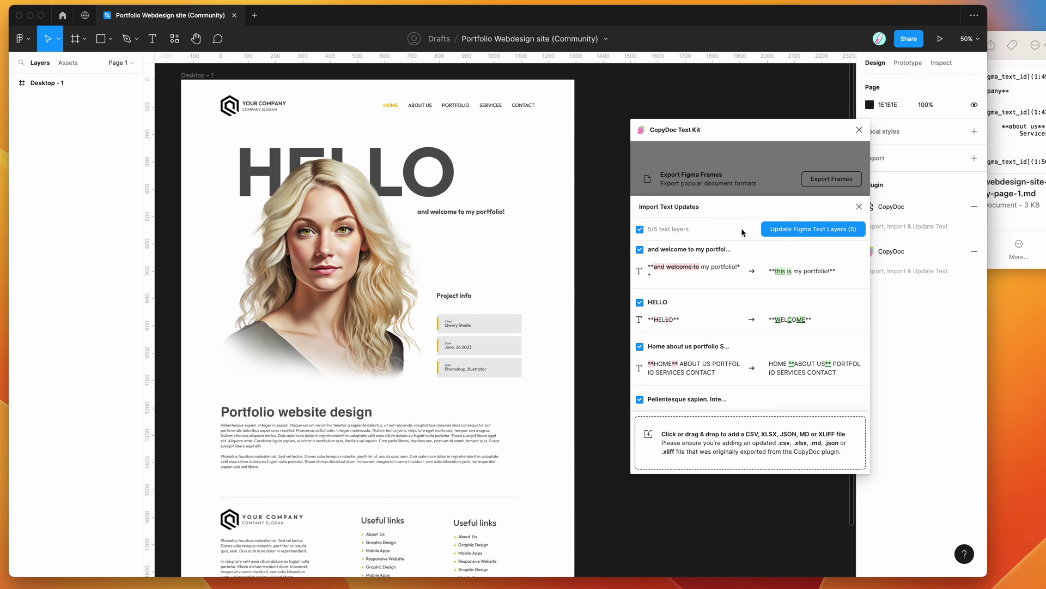
{"action": "left_click", "coordinate": [805, 232]}
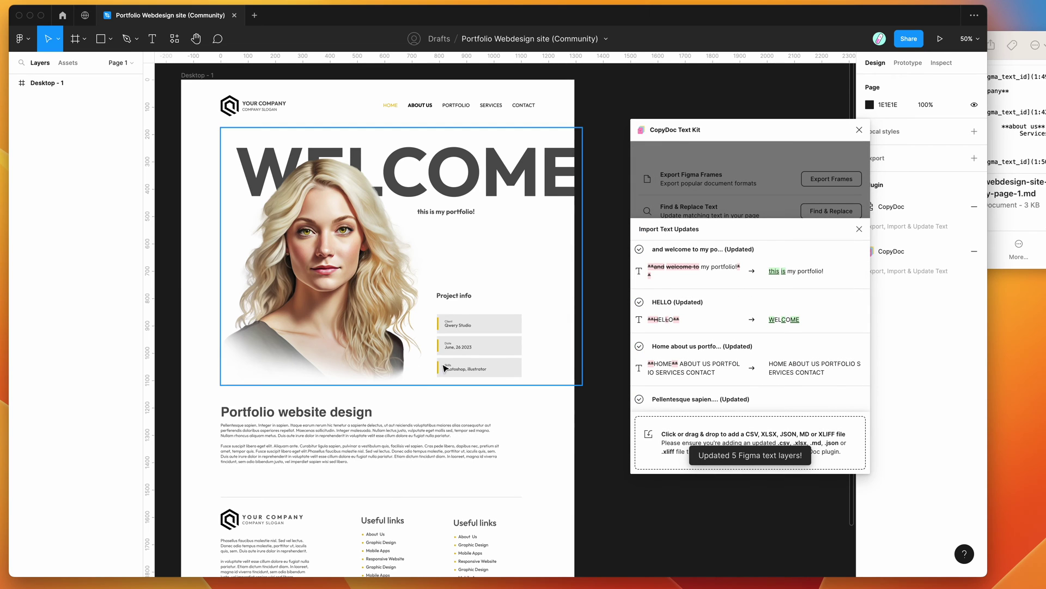
{"action": "scroll", "coordinate": [398, 368], "scroll_direction": "down", "scroll_amount": 3}
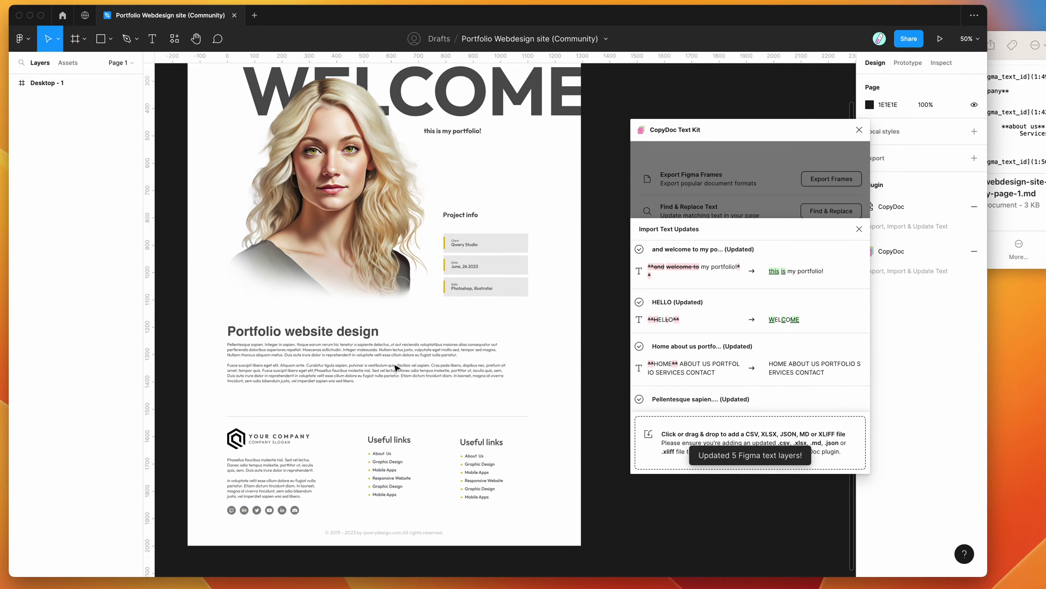
{"action": "scroll", "coordinate": [398, 368], "scroll_direction": "up", "scroll_amount": 5}
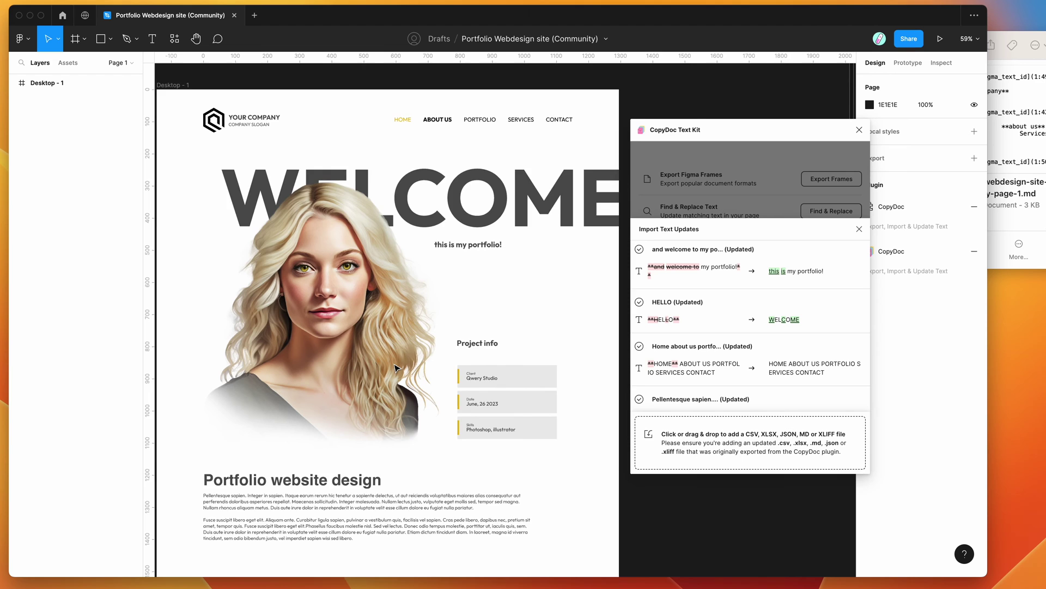
{"action": "scroll", "coordinate": [397, 368], "scroll_direction": "down", "scroll_amount": 3}
{"action": "left_click", "coordinate": [438, 224]}
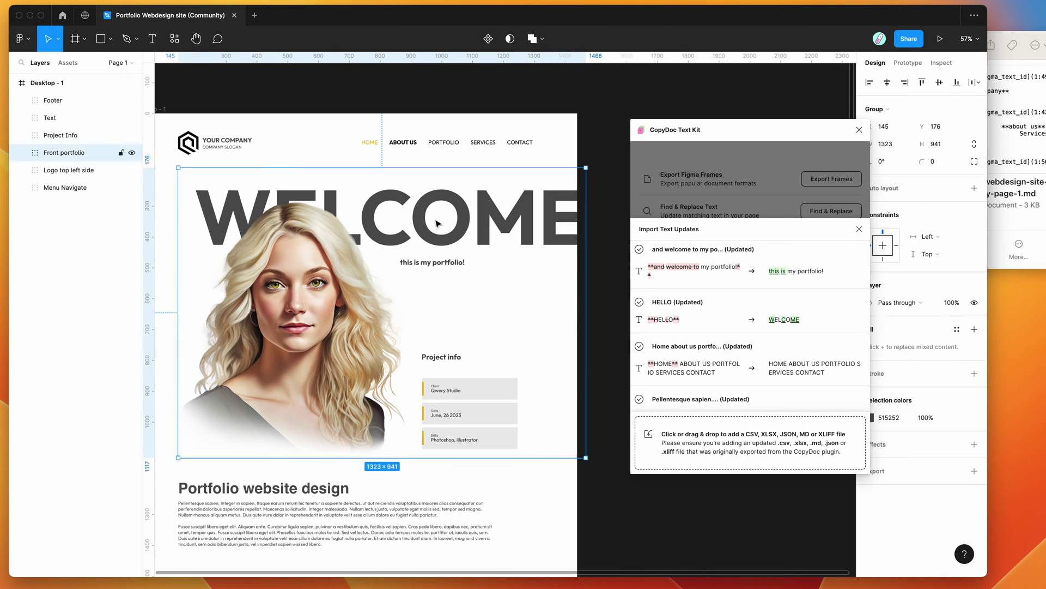
{"action": "double_click", "coordinate": [438, 223]}
{"action": "double_click", "coordinate": [436, 224]}
{"action": "key", "text": "Escape"}
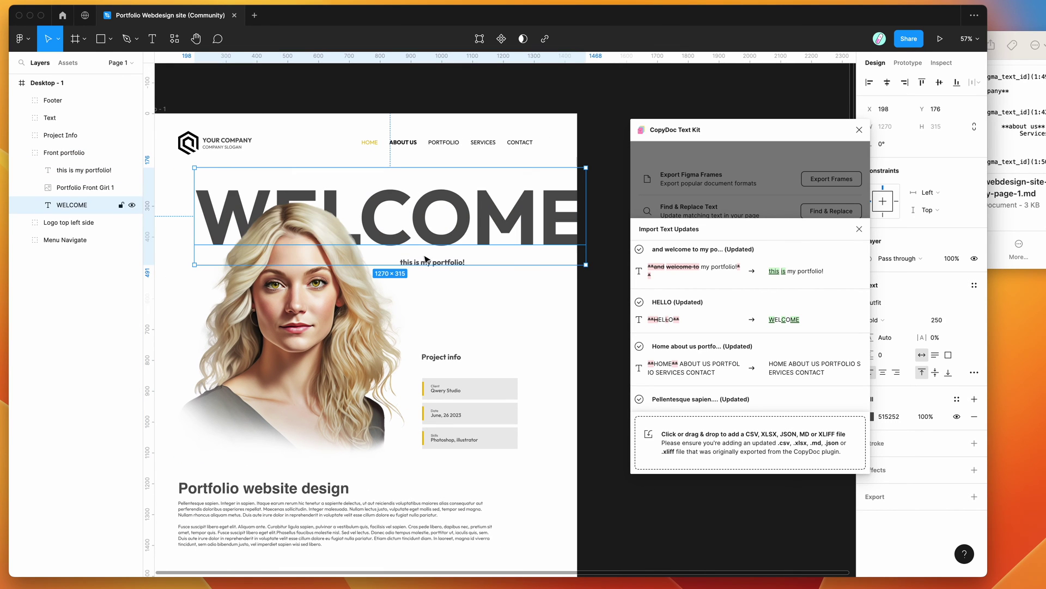
{"action": "double_click", "coordinate": [429, 262]}
{"action": "key", "text": "Escape"}
{"action": "scroll", "coordinate": [436, 260], "scroll_direction": "up", "scroll_amount": 2}
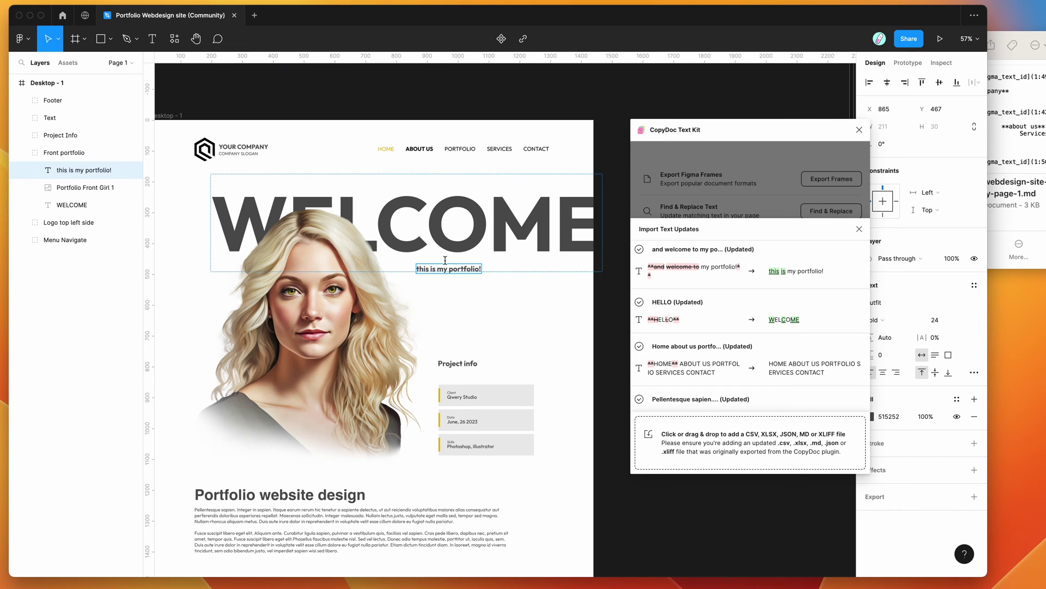
{"action": "scroll", "coordinate": [444, 260], "scroll_direction": "up", "scroll_amount": 3, "text": "ctrl"}
{"action": "scroll", "coordinate": [408, 229], "scroll_direction": "up", "scroll_amount": 3}
{"action": "left_click", "coordinate": [370, 206]}
{"action": "double_click", "coordinate": [370, 206]}
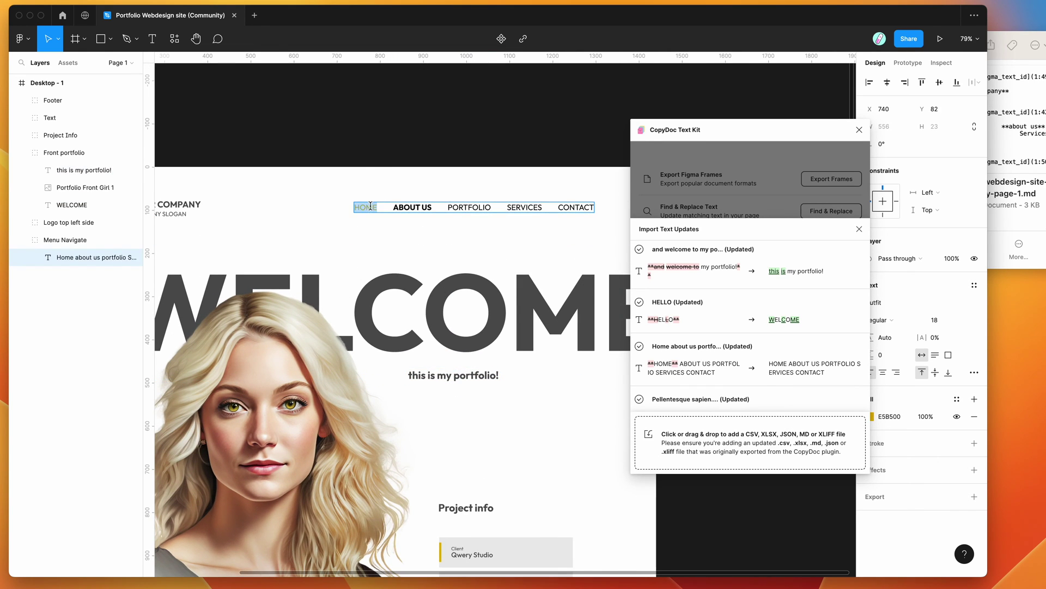
{"action": "left_click", "coordinate": [382, 206]}
{"action": "left_click_drag", "start_coordinate": [394, 207], "coordinate": [434, 208]}
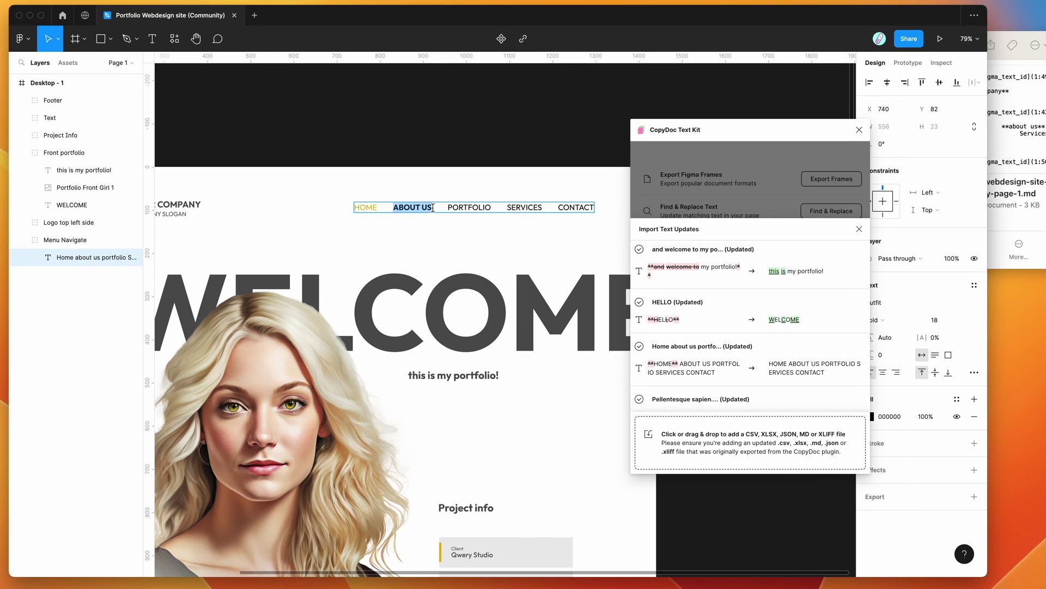
{"action": "key", "text": "Escape"}
{"action": "scroll", "coordinate": [415, 238], "scroll_direction": "down", "scroll_amount": 5}
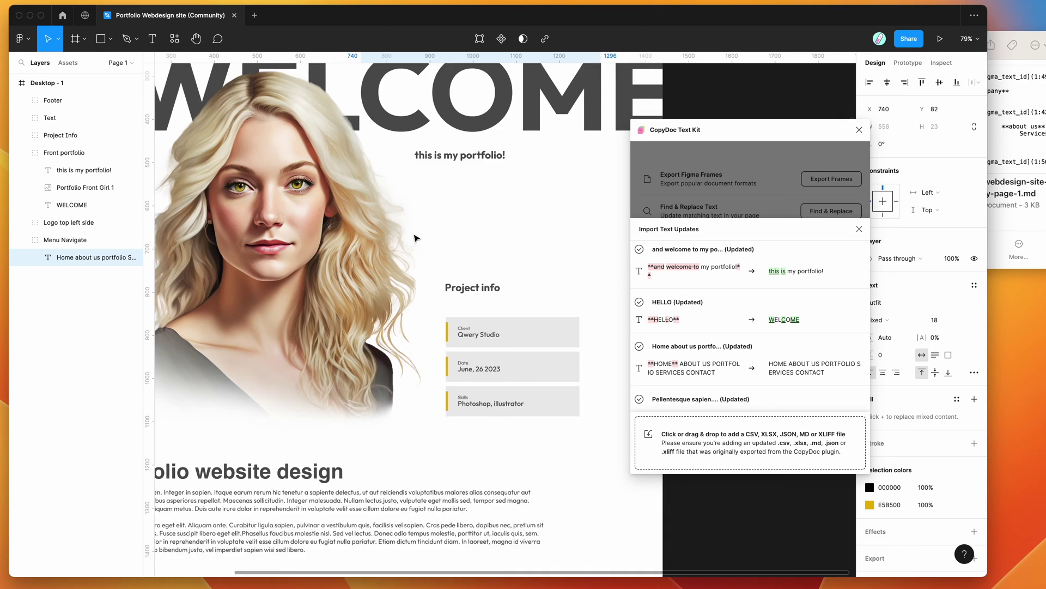
{"action": "scroll", "coordinate": [415, 238], "scroll_direction": "down", "scroll_amount": 3, "text": "ctrl"}
{"action": "scroll", "coordinate": [415, 239], "scroll_direction": "down", "scroll_amount": 2}
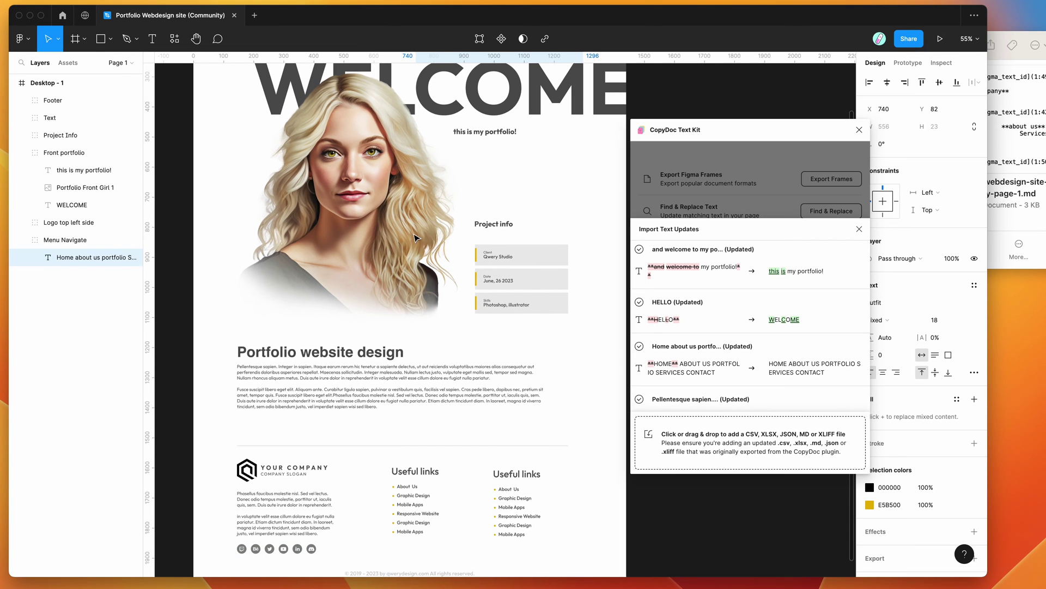
{"action": "left_click", "coordinate": [372, 380]}
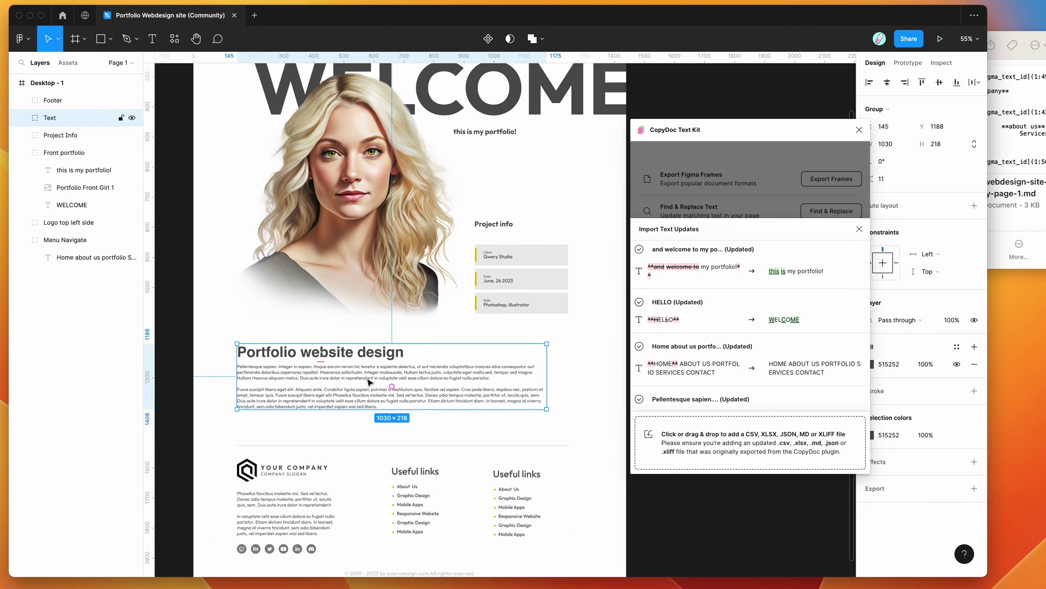
{"action": "scroll", "coordinate": [371, 382], "scroll_direction": "up", "scroll_amount": 3}
{"action": "scroll", "coordinate": [371, 381], "scroll_direction": "right", "scroll_amount": 2}
{"action": "scroll", "coordinate": [370, 382], "scroll_direction": "right", "scroll_amount": 1}
{"action": "scroll", "coordinate": [369, 382], "scroll_direction": "up", "scroll_amount": 3}
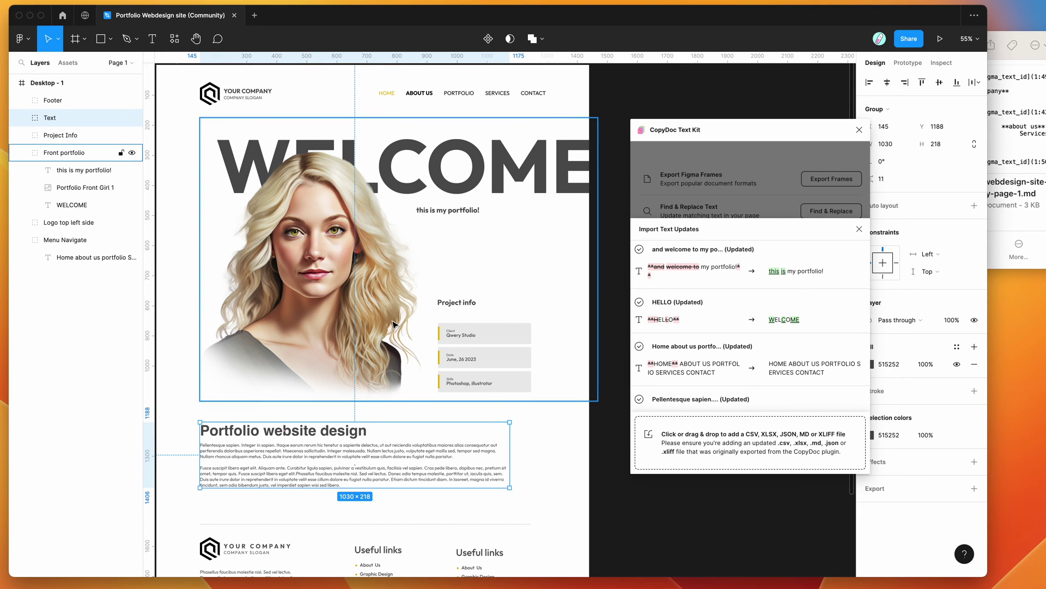
{"action": "scroll", "coordinate": [376, 360], "scroll_direction": "right", "scroll_amount": 1}
{"action": "scroll", "coordinate": [394, 325], "scroll_direction": "up", "scroll_amount": 2}
{"action": "scroll", "coordinate": [393, 324], "scroll_direction": "left", "scroll_amount": 2}
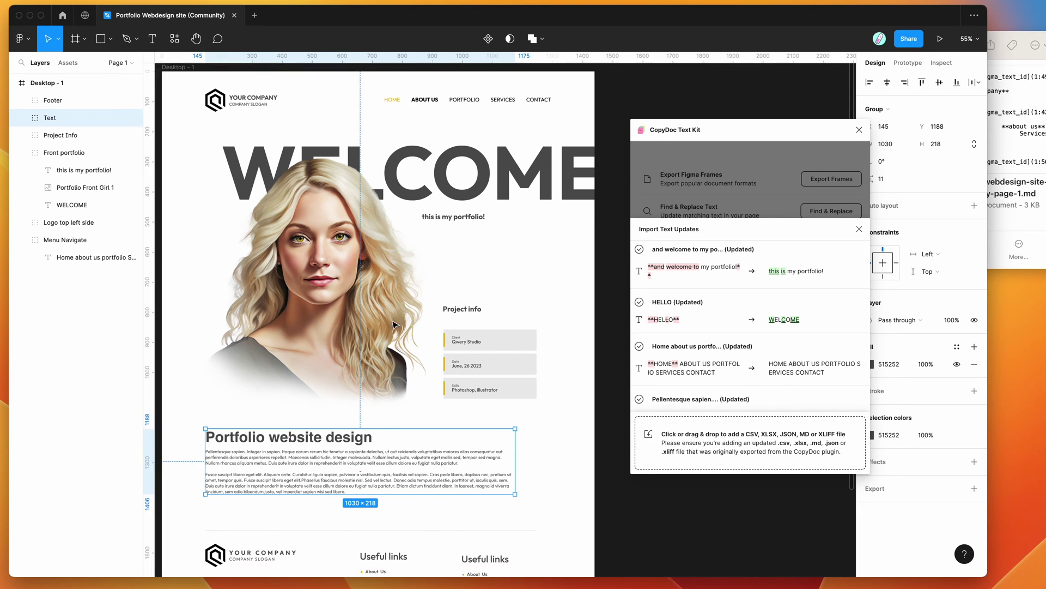
{"action": "scroll", "coordinate": [394, 325], "scroll_direction": "down", "scroll_amount": 1}
{"action": "scroll", "coordinate": [394, 325], "scroll_direction": "right", "scroll_amount": 1}
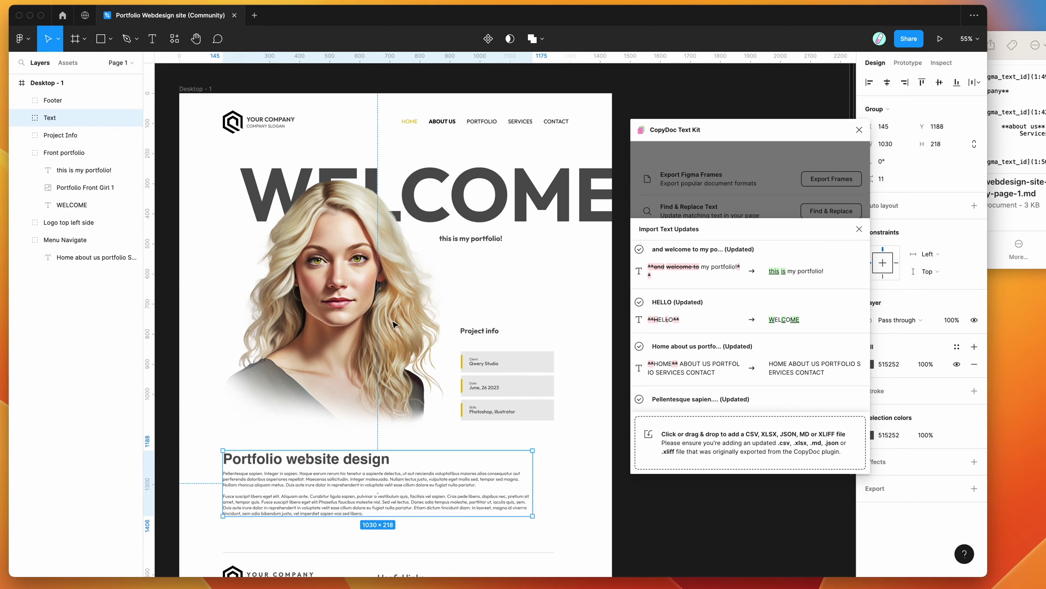
{"action": "left_click", "coordinate": [777, 203]}
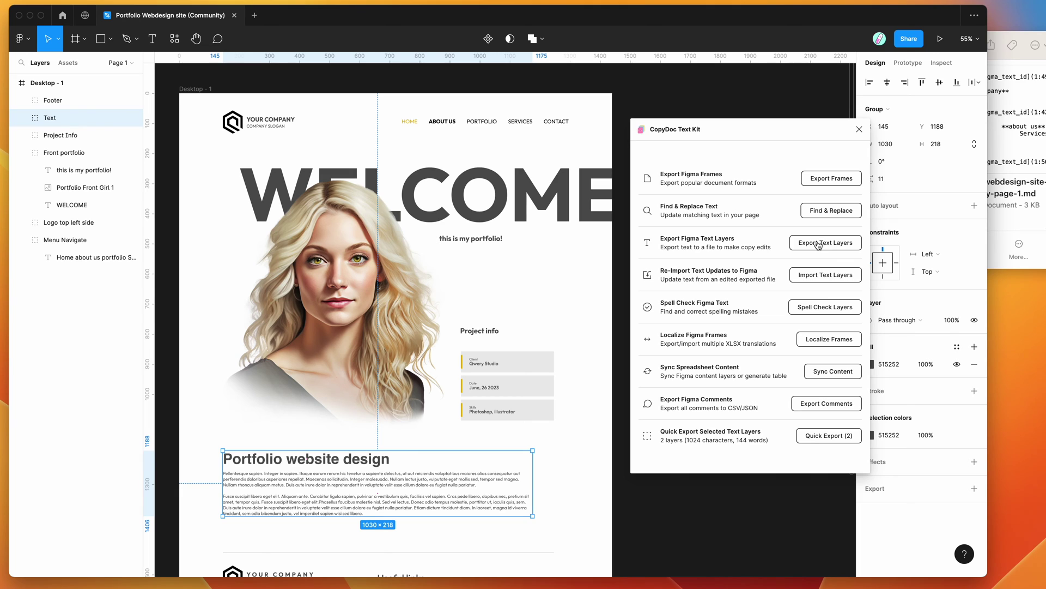
Replace the 'this is my portfolio!' tagline under WELCOME with 'Welcome'
{"action": "left_click", "coordinate": [455, 241]}
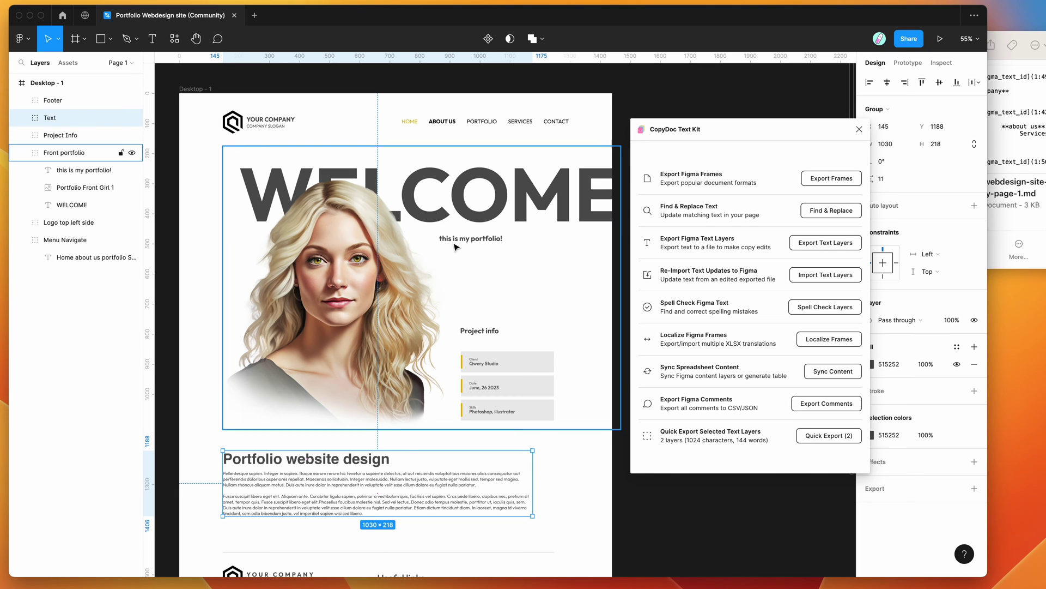
{"action": "double_click", "coordinate": [473, 212]}
{"action": "double_click", "coordinate": [493, 206]}
{"action": "left_click", "coordinate": [480, 238]}
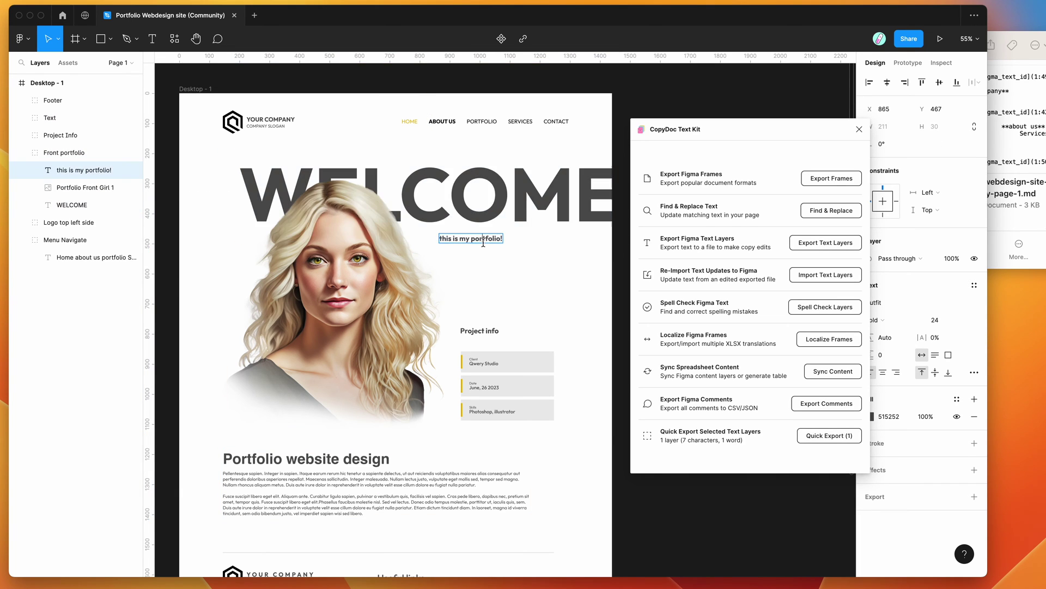
{"action": "double_click", "coordinate": [480, 238]}
{"action": "type", "text": "Welcome"}
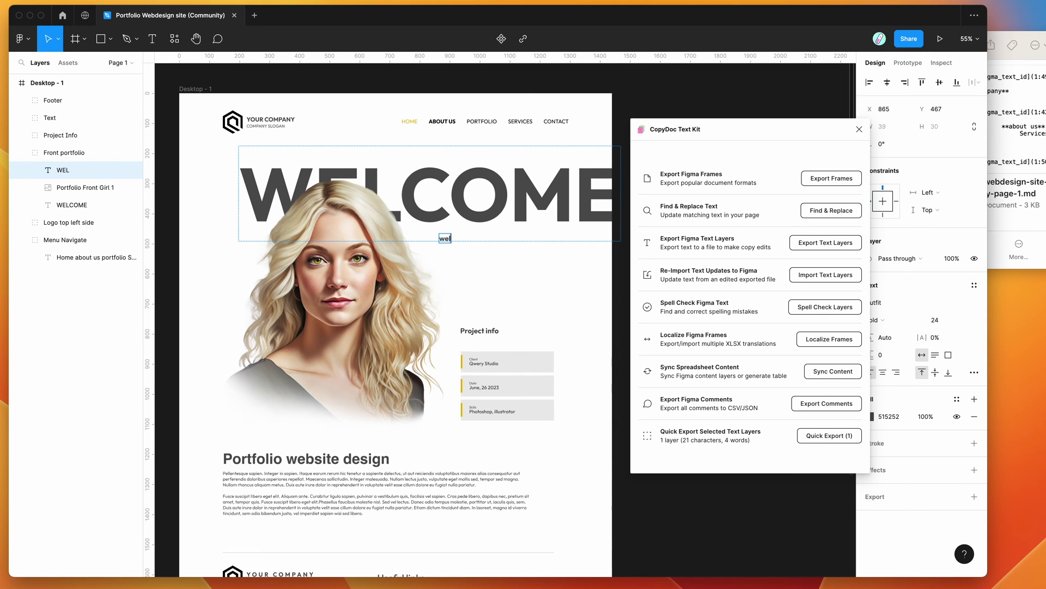
{"action": "key", "text": "super+a"}
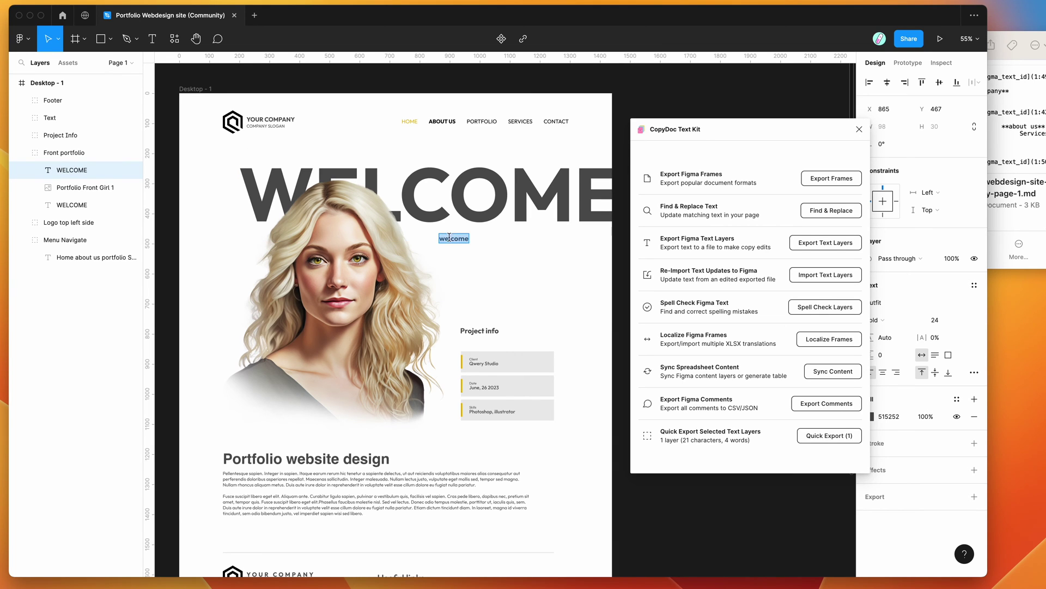
{"action": "scroll", "coordinate": [489, 317], "scroll_direction": "down", "scroll_amount": 5}
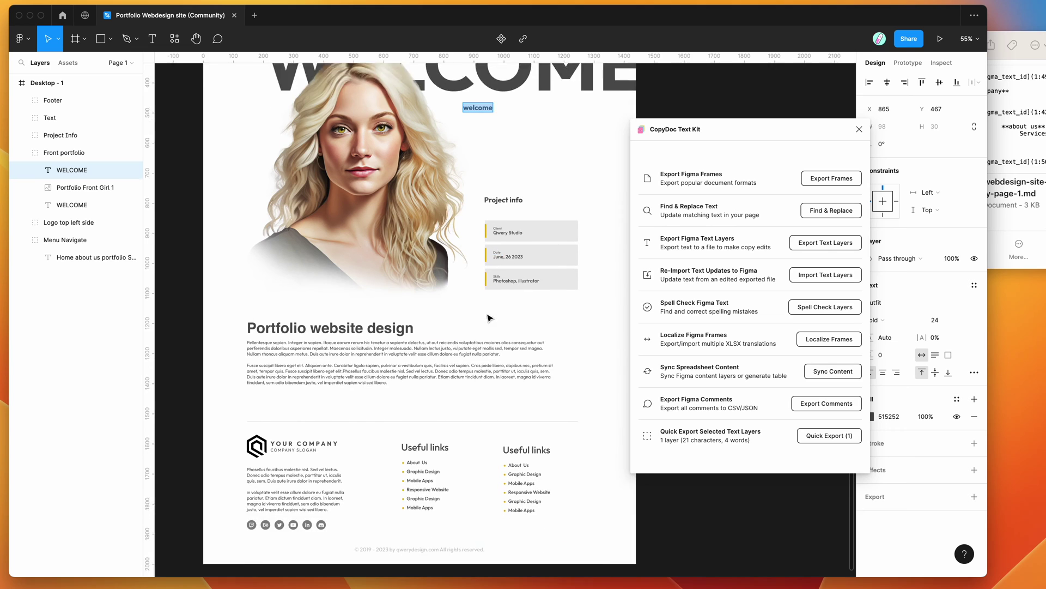
Trim the footer's Phasellus paragraph after 'reprehenderit.' and copy the remaining text
{"action": "left_click", "coordinate": [438, 419]}
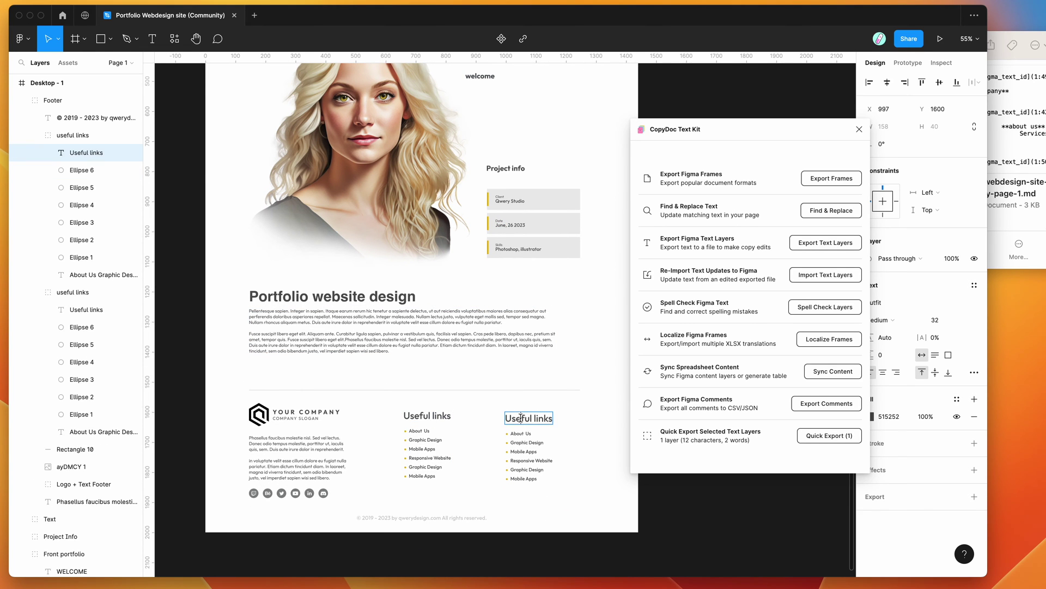
{"action": "double_click", "coordinate": [438, 416]}
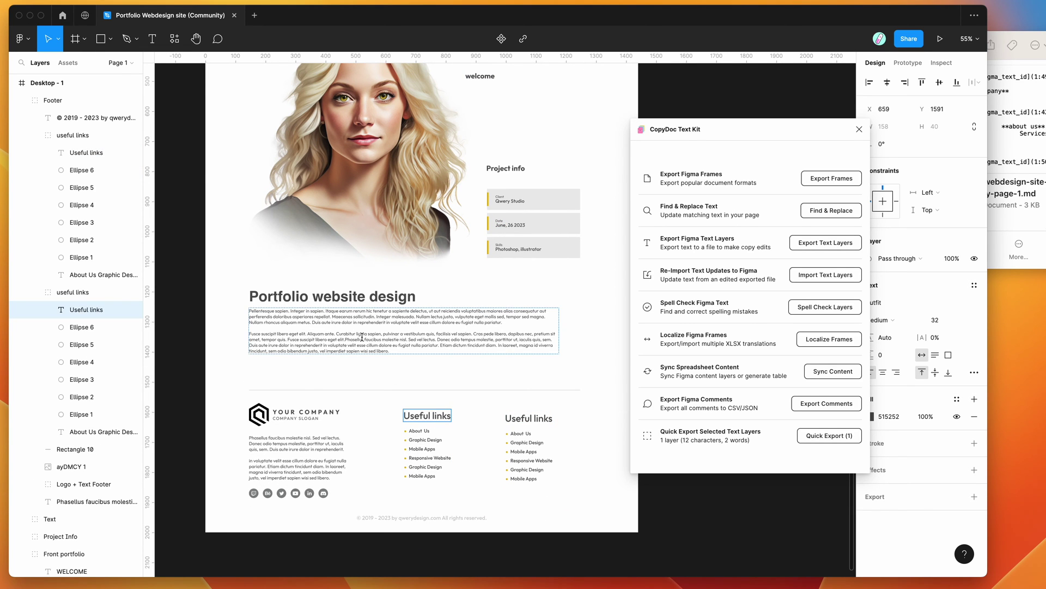
{"action": "left_click", "coordinate": [304, 443]}
{"action": "double_click", "coordinate": [304, 443]}
{"action": "left_click", "coordinate": [343, 446]}
{"action": "left_click", "coordinate": [351, 505], "text": "shift"}
{"action": "key", "text": "BackSpace"}
{"action": "key", "text": "super+a"}
{"action": "key", "text": "super+c"}
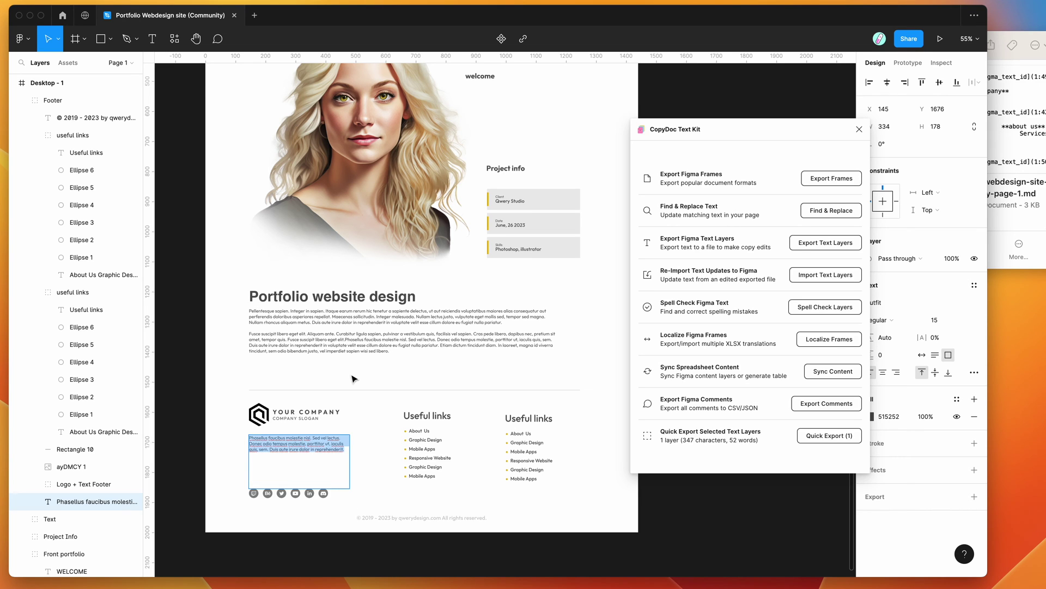
Paste the Phasellus text over the Pellentesque body paragraph
{"action": "double_click", "coordinate": [359, 312]}
{"action": "key", "text": "super+v"}
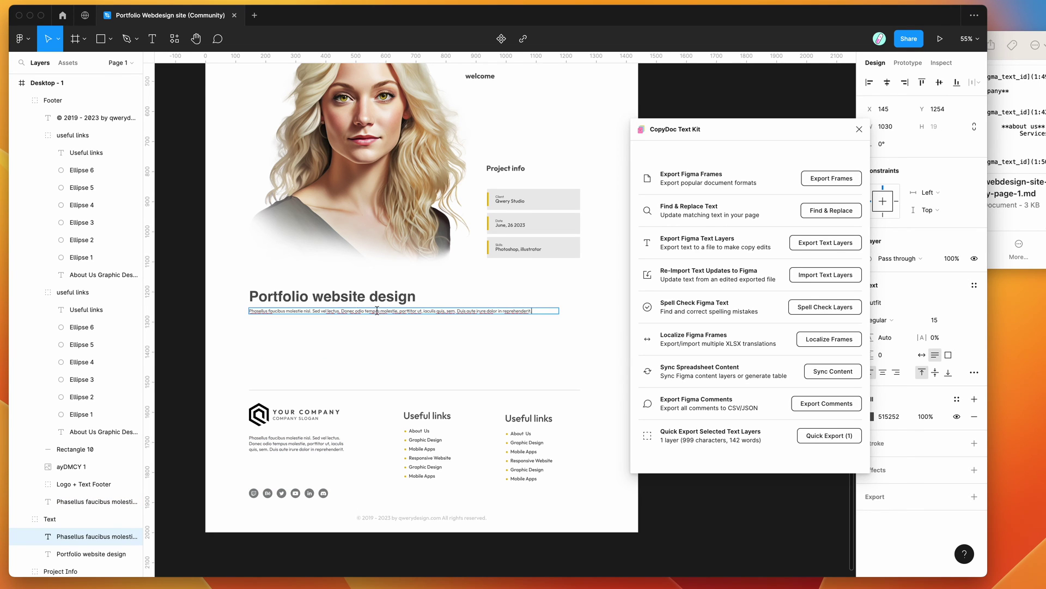
{"action": "key", "text": "Escape"}
{"action": "scroll", "coordinate": [456, 334], "scroll_direction": "up", "scroll_amount": 3}
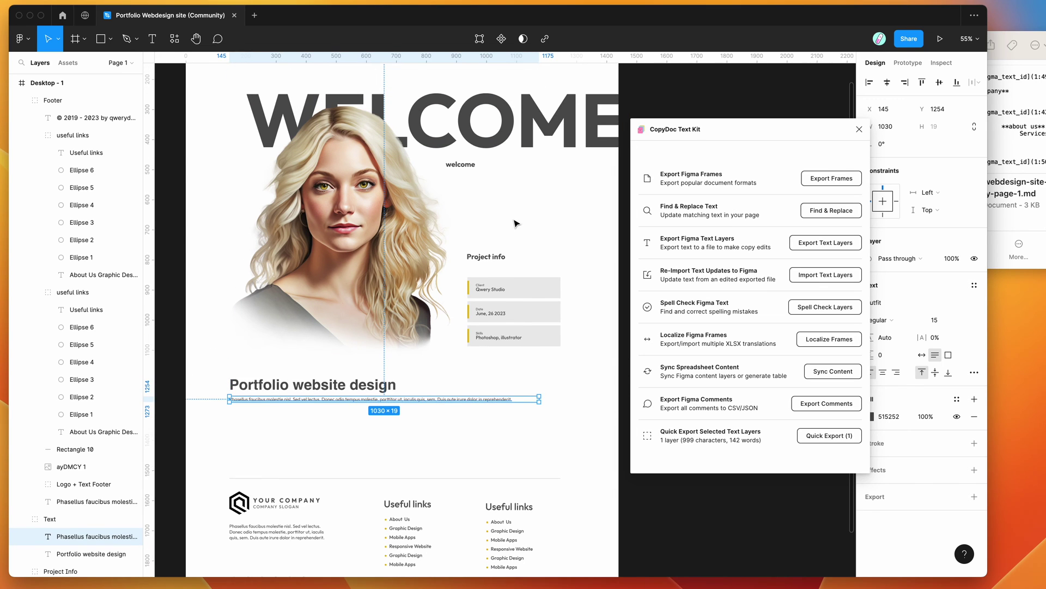
{"action": "scroll", "coordinate": [552, 248], "scroll_direction": "up", "scroll_amount": 3}
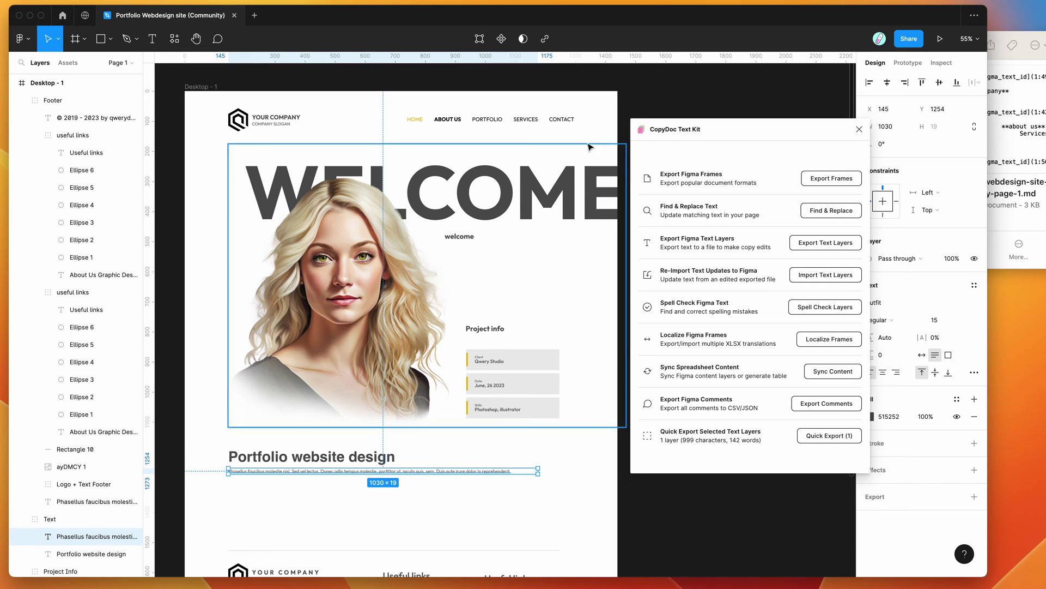
{"action": "left_click", "coordinate": [634, 105]}
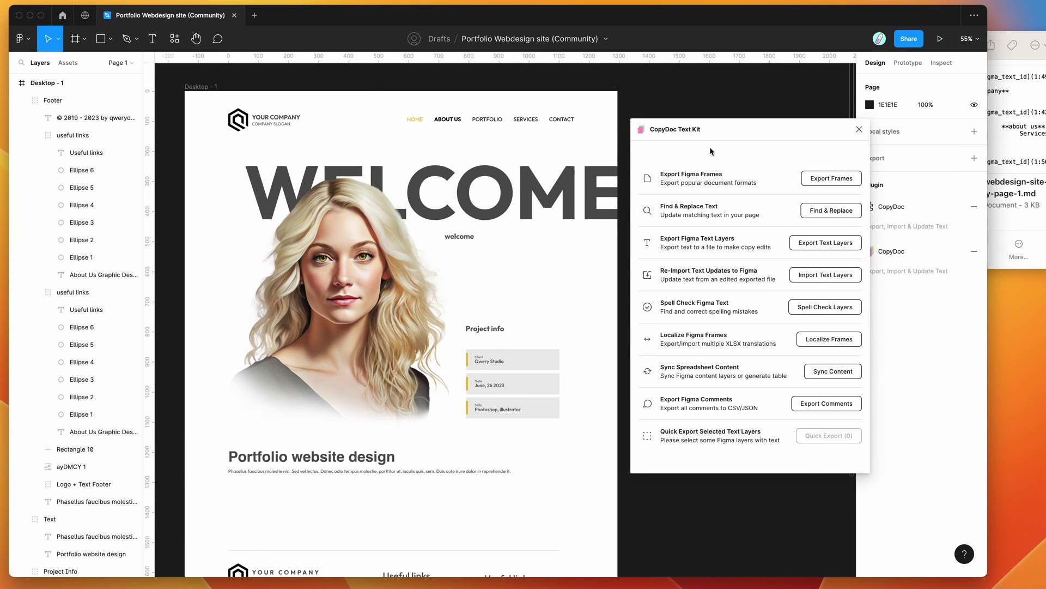
Export the text layers as Markdown with Group Duplicate Text Layers enabled and save to the Desktop
{"action": "left_click", "coordinate": [804, 246]}
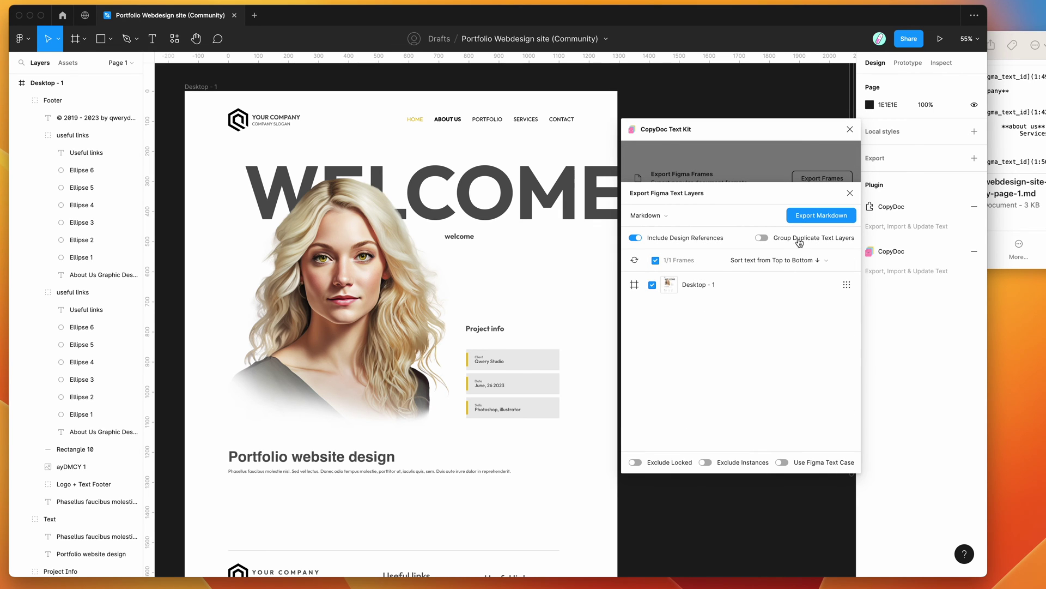
{"action": "left_click", "coordinate": [790, 242]}
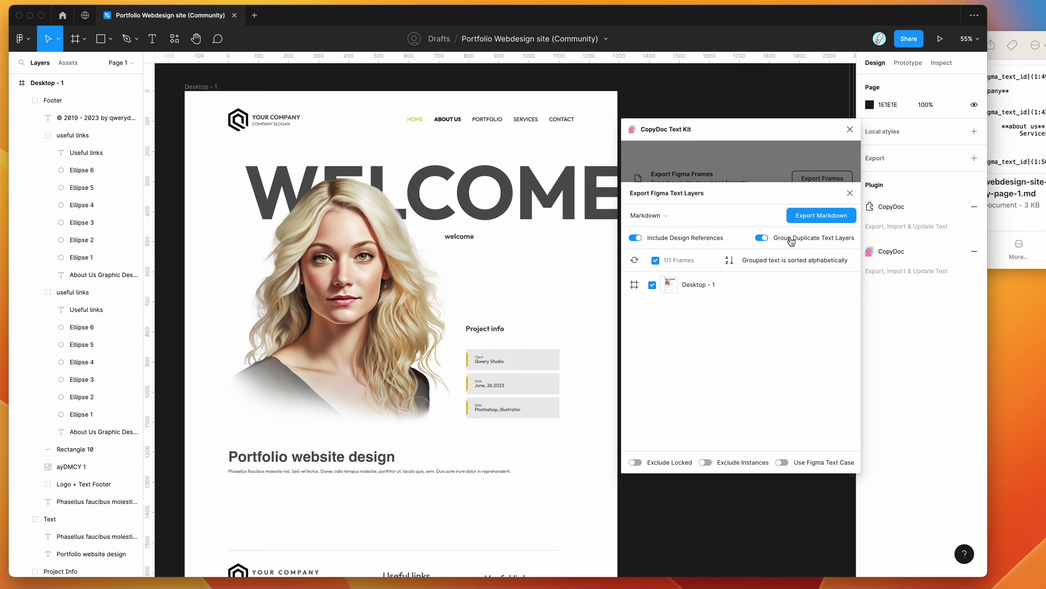
{"action": "left_click", "coordinate": [810, 217]}
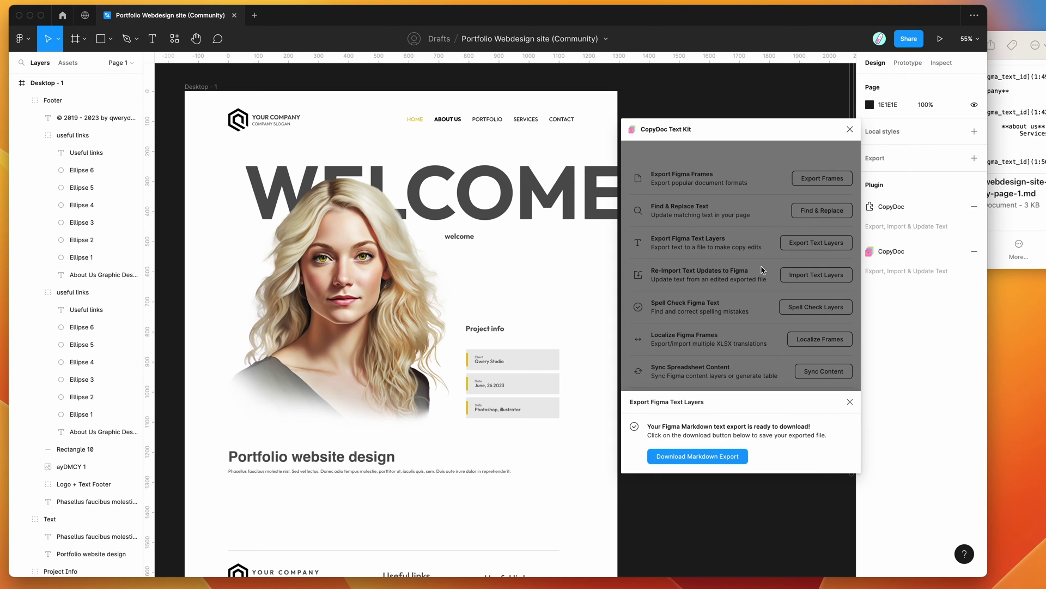
{"action": "left_click", "coordinate": [716, 458]}
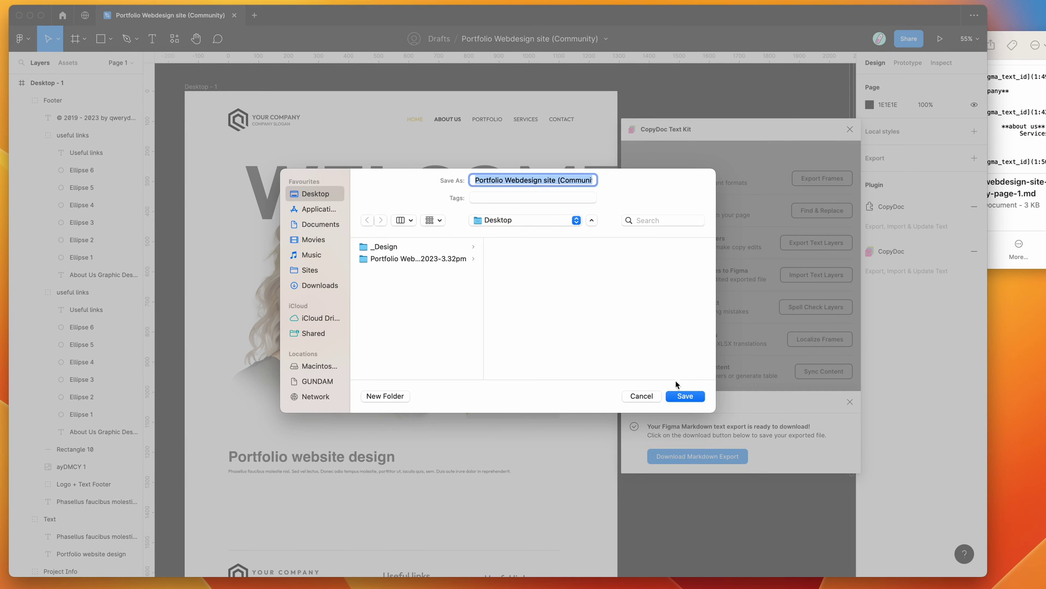
{"action": "left_click", "coordinate": [686, 397]}
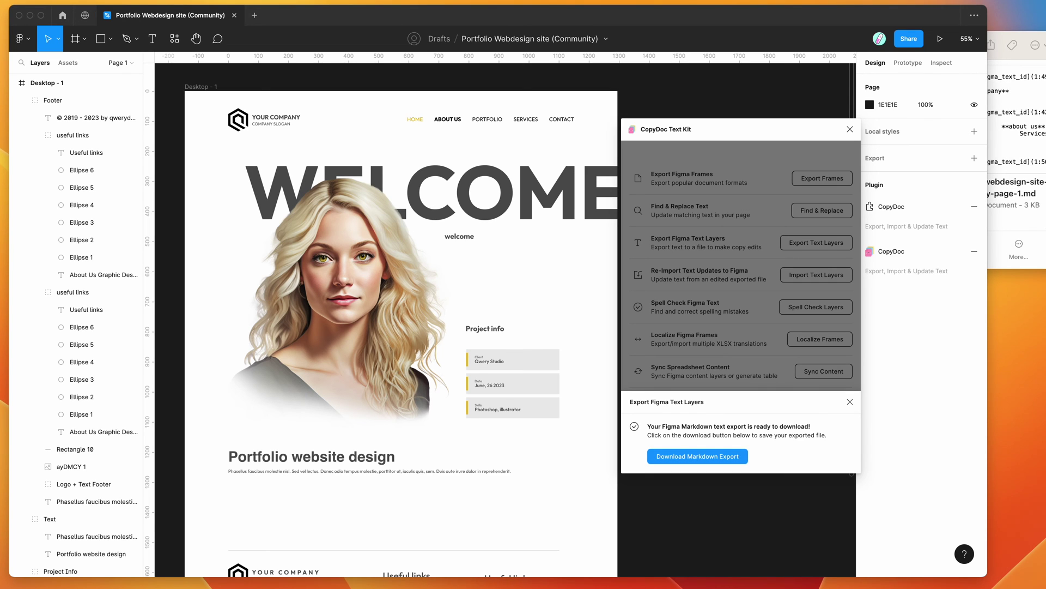
{"action": "left_click", "coordinate": [1007, 124]}
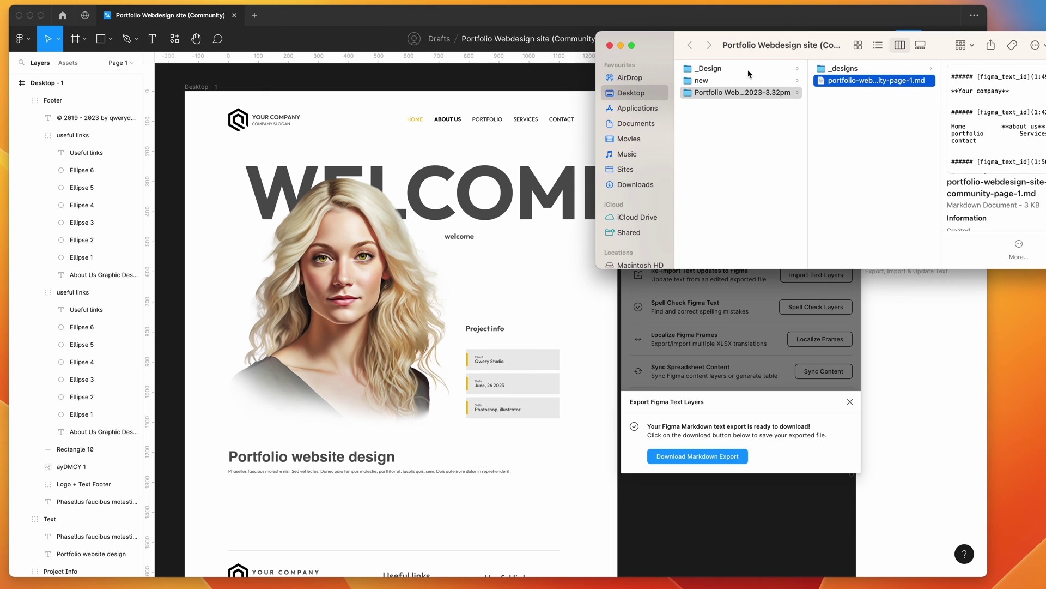
{"action": "left_click", "coordinate": [611, 45]}
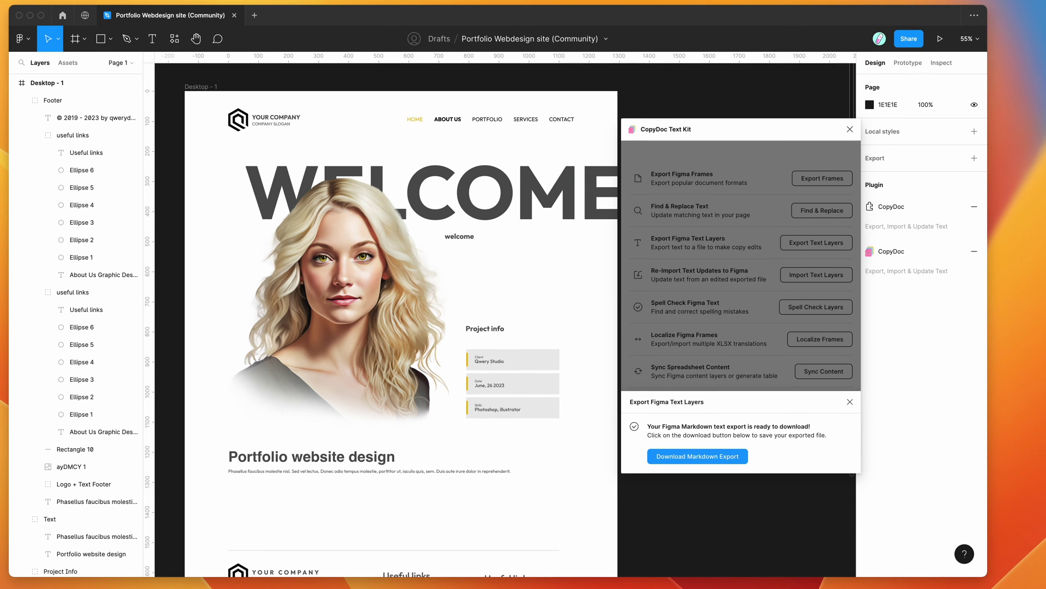
{"action": "key", "text": "super+Tab"}
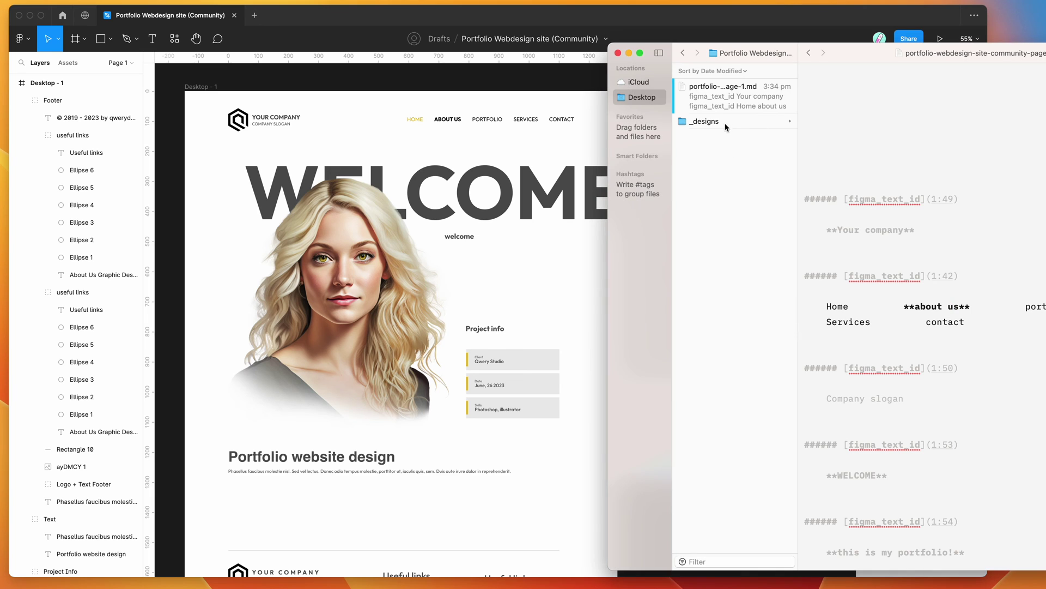
{"action": "left_click", "coordinate": [637, 99]}
{"action": "left_click", "coordinate": [712, 92]}
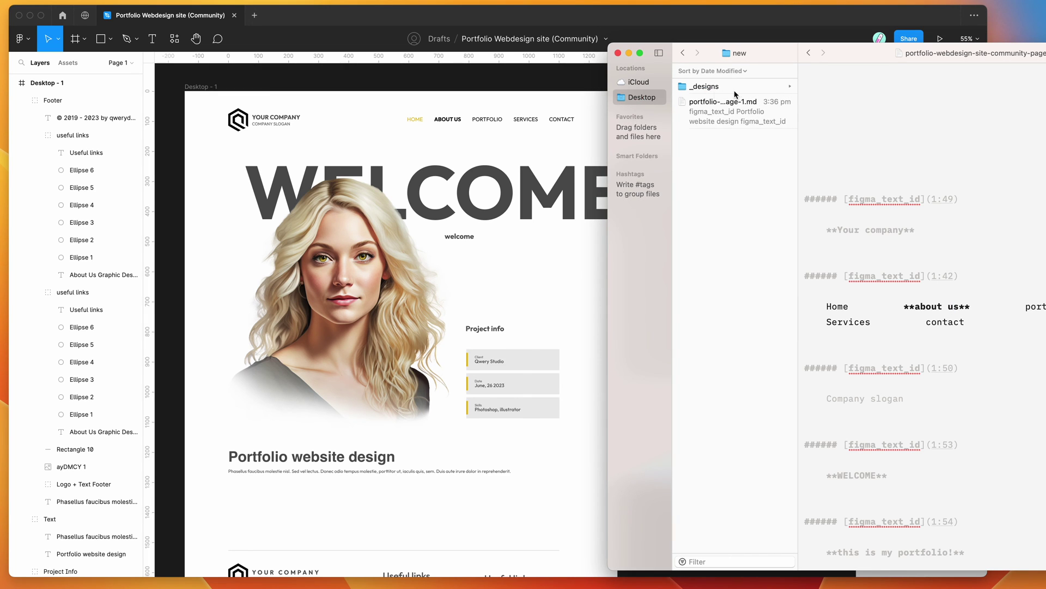
{"action": "left_click", "coordinate": [730, 102]}
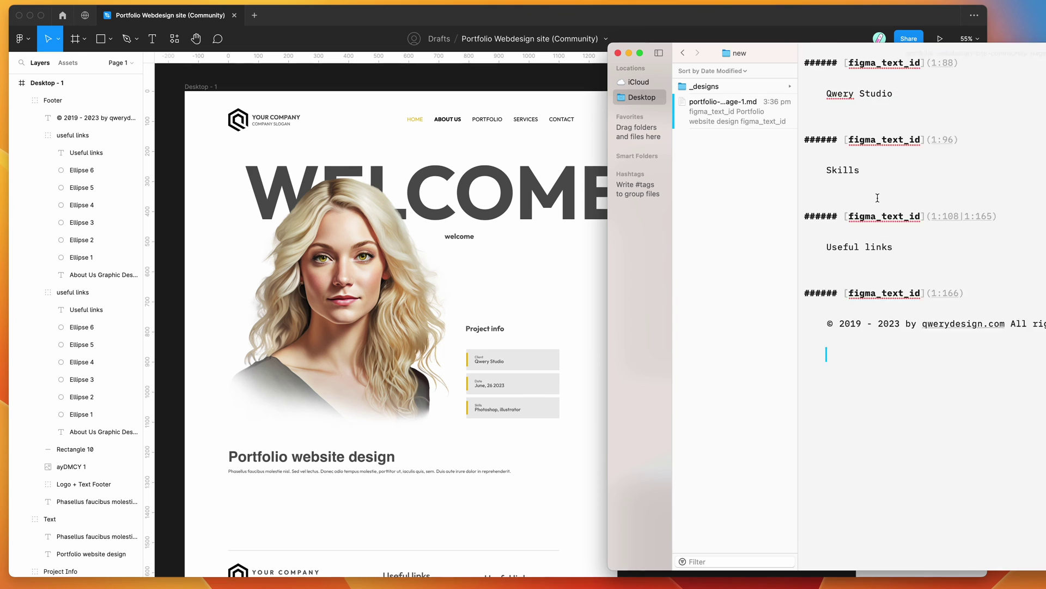
{"action": "scroll", "coordinate": [877, 198], "scroll_direction": "up", "scroll_amount": 10}
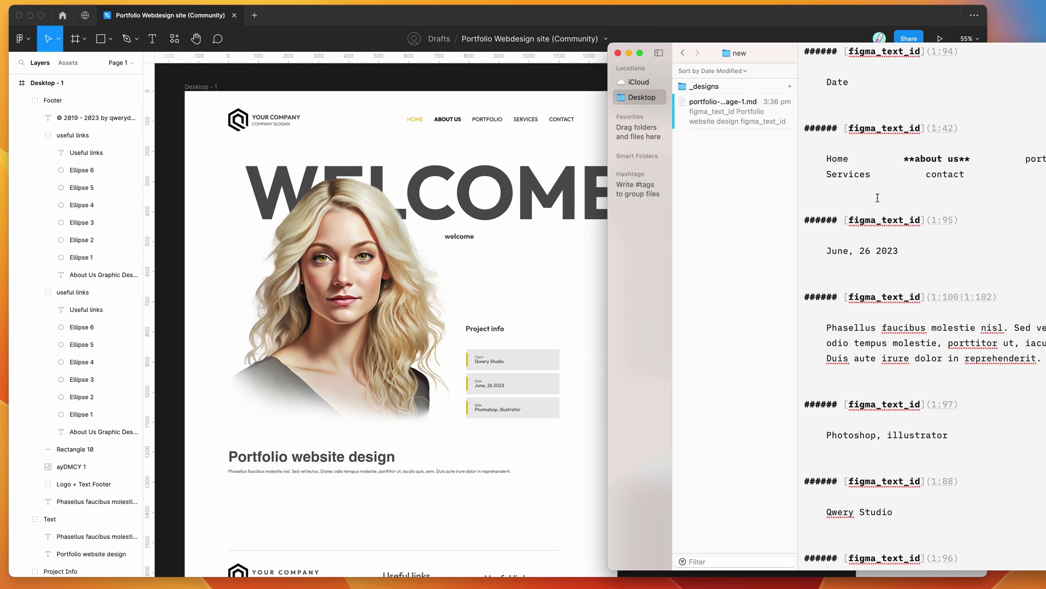
{"action": "scroll", "coordinate": [878, 199], "scroll_direction": "up", "scroll_amount": 10}
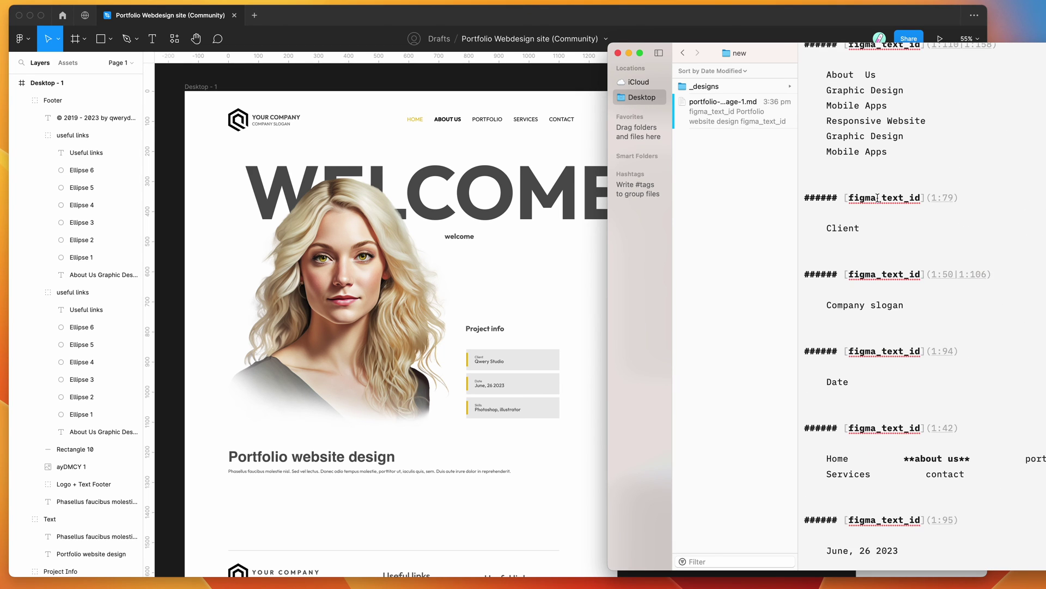
{"action": "scroll", "coordinate": [877, 199], "scroll_direction": "up", "scroll_amount": 10}
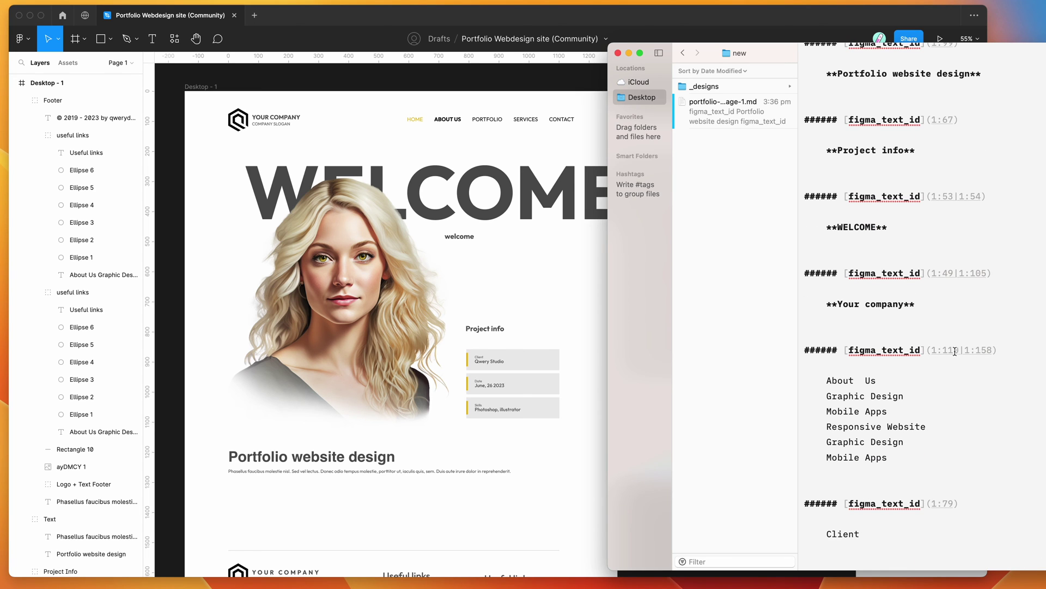
{"action": "scroll", "coordinate": [937, 350], "scroll_direction": "up", "scroll_amount": 4}
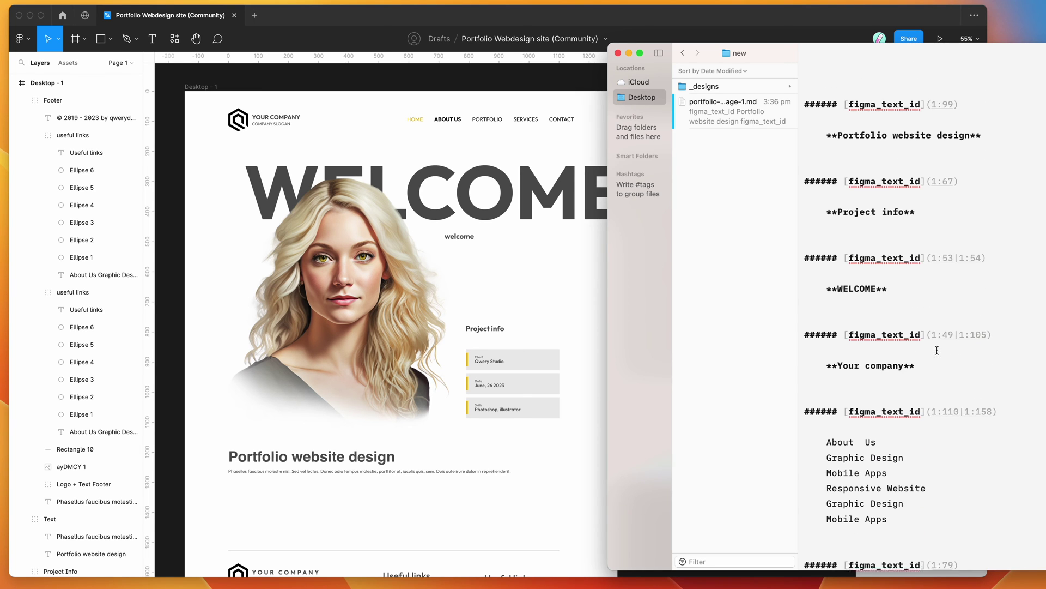
{"action": "left_click_drag", "start_coordinate": [838, 345], "coordinate": [876, 345]}
{"action": "left_click", "coordinate": [889, 333]}
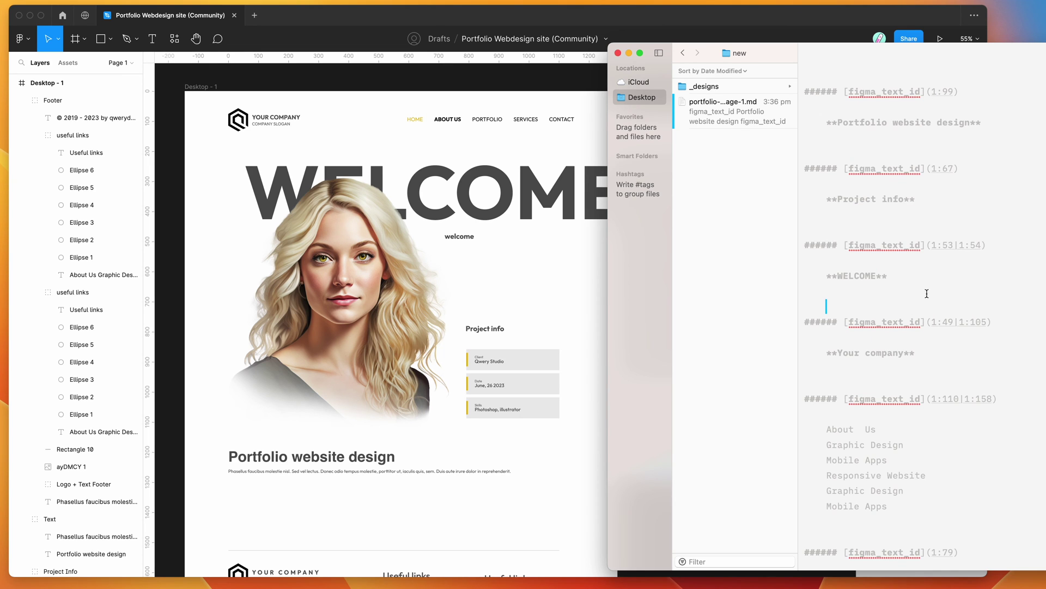
{"action": "left_click_drag", "start_coordinate": [933, 246], "coordinate": [984, 245]}
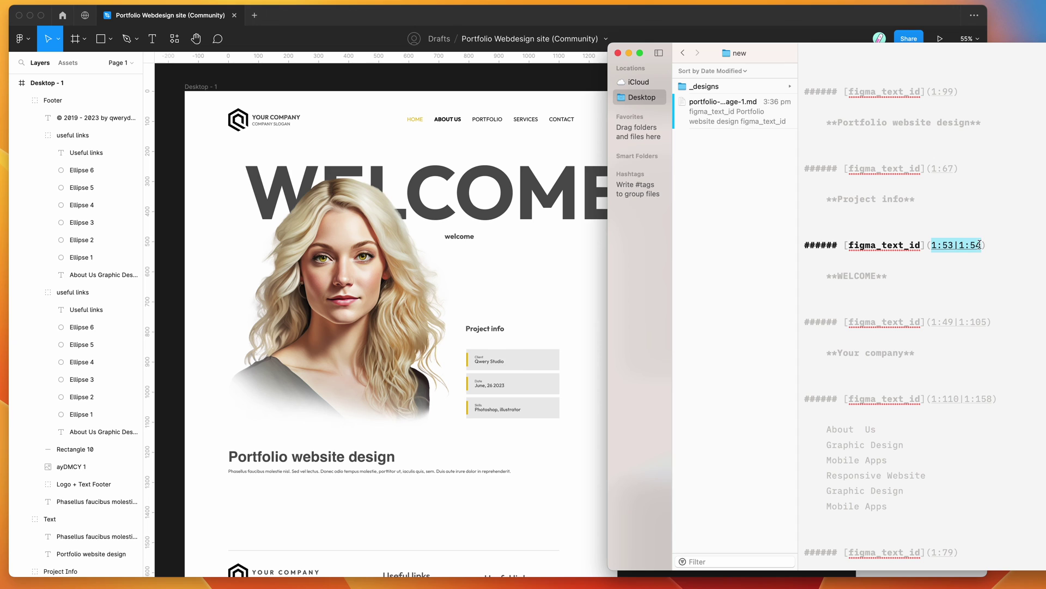
{"action": "left_click", "coordinate": [854, 336]}
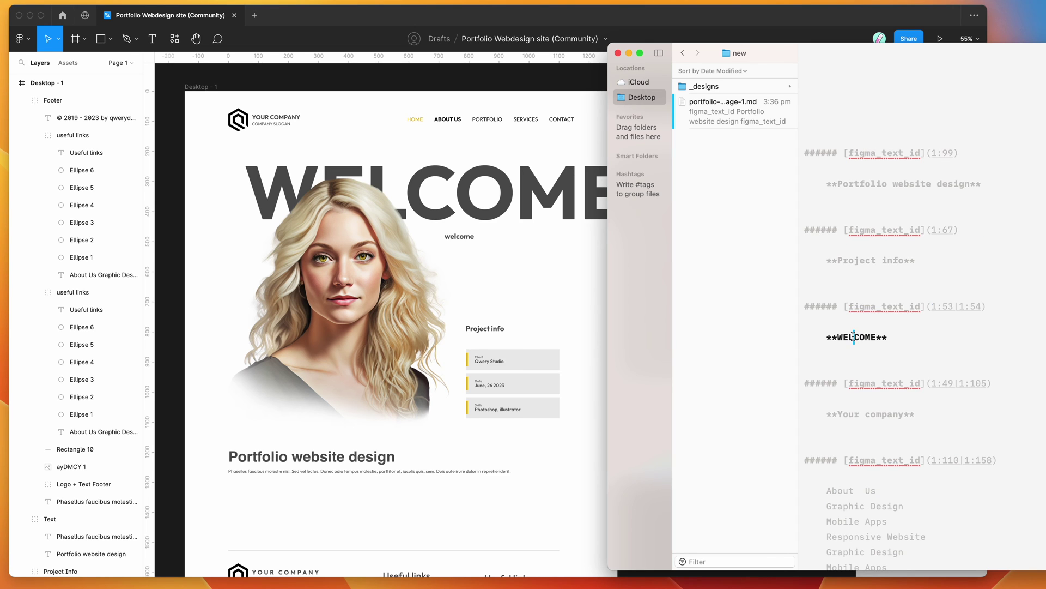
Replace WELCOME with HELLO AGAIN in the markdown file
{"action": "double_click", "coordinate": [855, 308]}
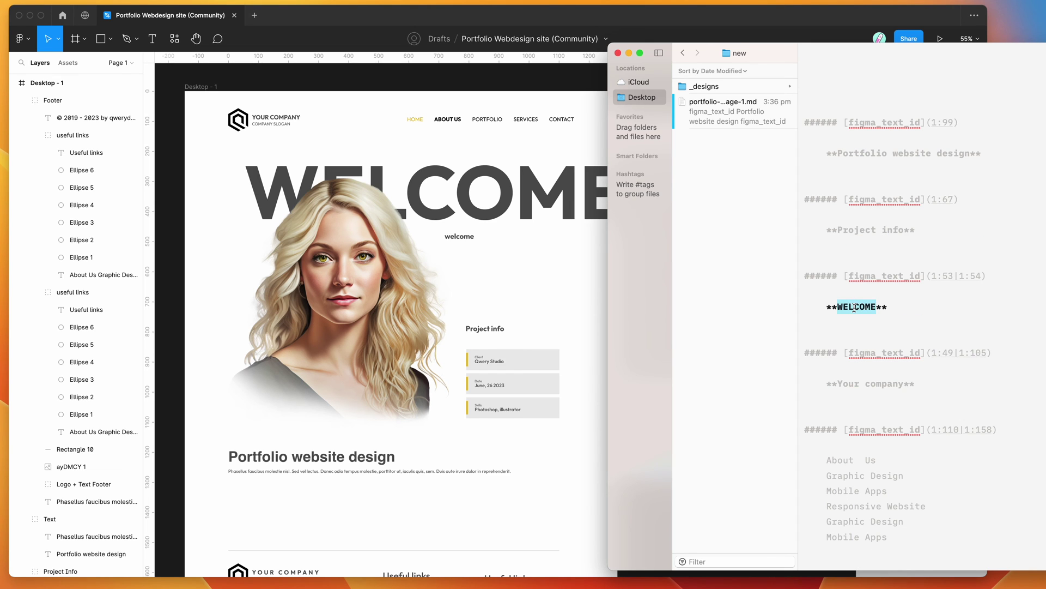
{"action": "scroll", "coordinate": [858, 295], "scroll_direction": "down", "scroll_amount": 1}
{"action": "left_click", "coordinate": [465, 234]}
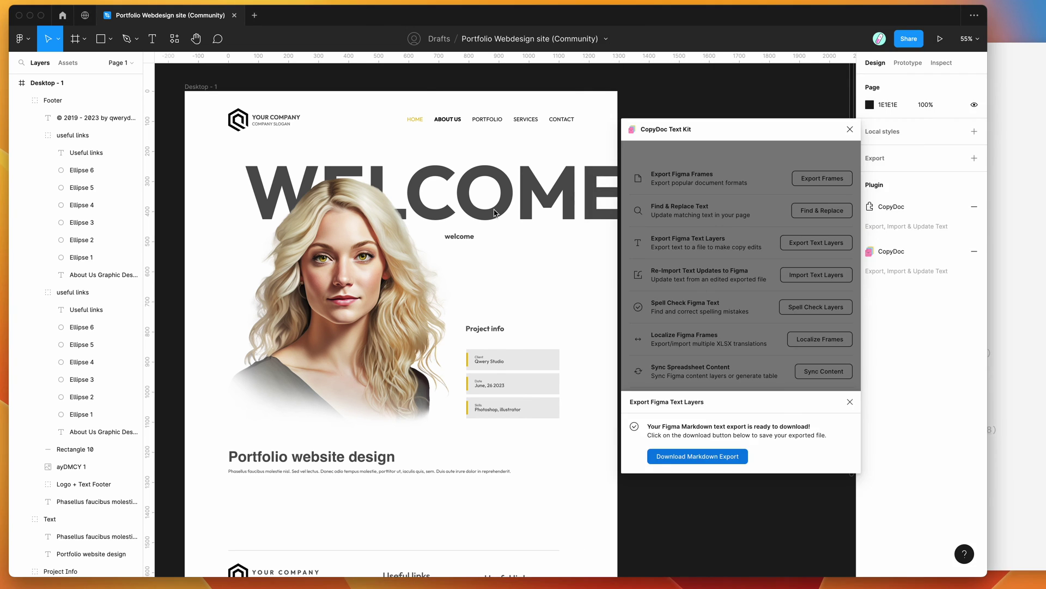
{"action": "left_click", "coordinate": [465, 234]}
{"action": "left_click", "coordinate": [465, 235]}
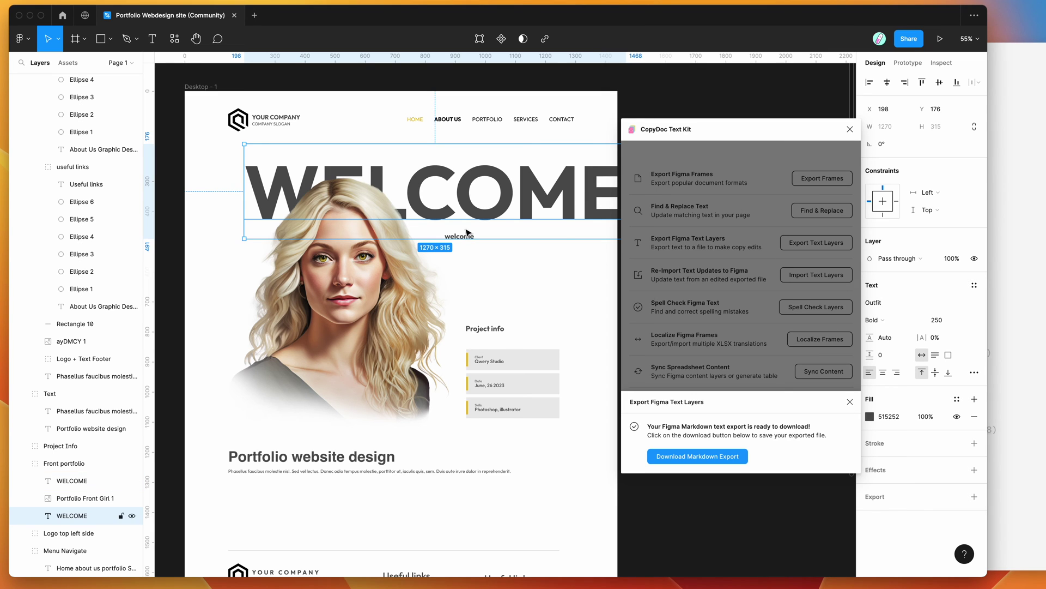
{"action": "left_click", "coordinate": [1035, 286]}
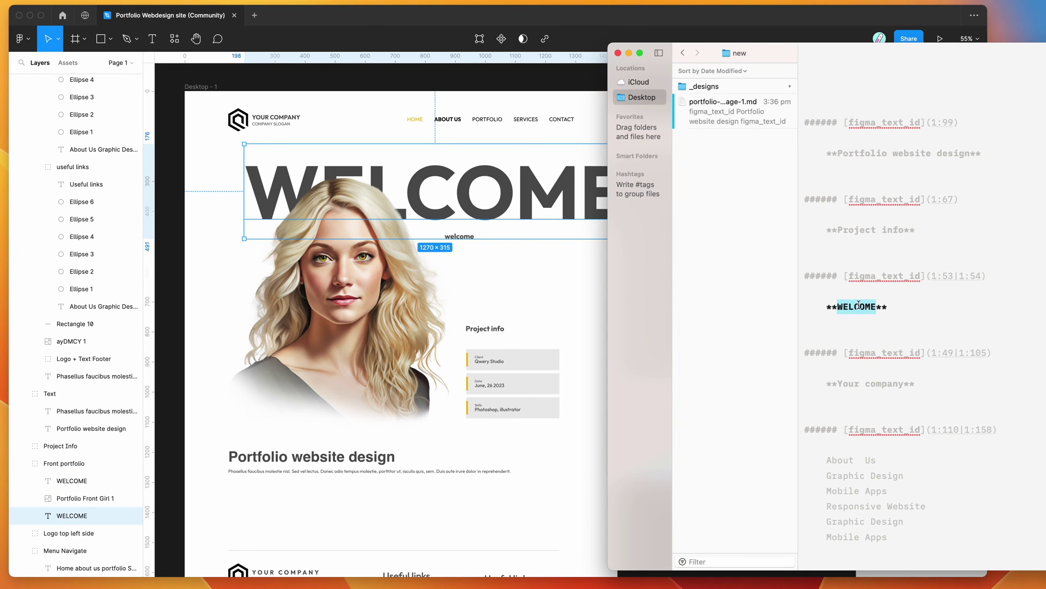
{"action": "type", "text": "HEL"}
{"action": "type", "text": "LO AGAIN"}
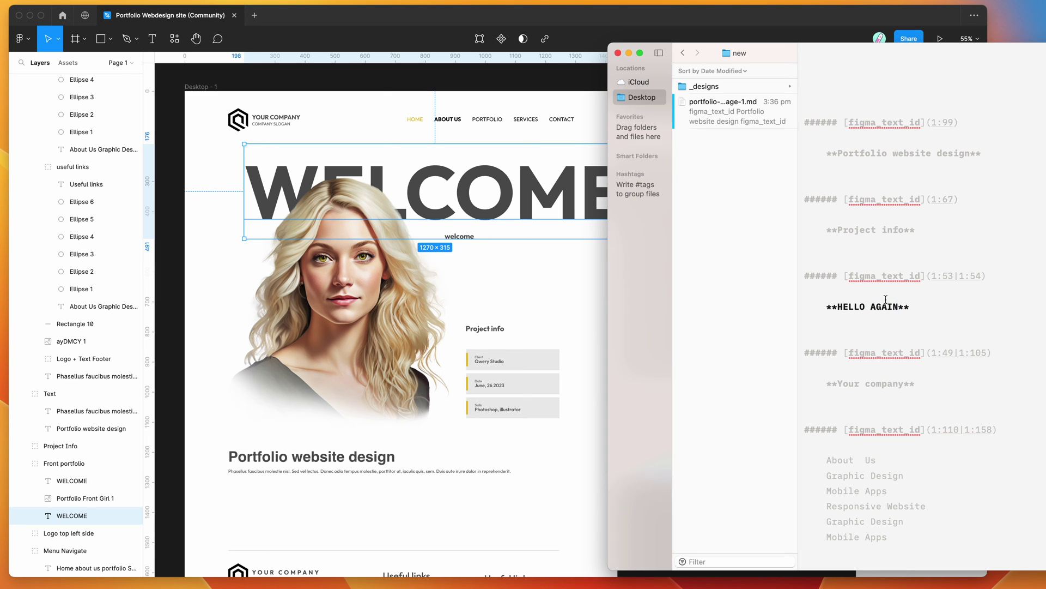
Change the first Graphic Design link to Mobile Design
{"action": "scroll", "coordinate": [898, 299], "scroll_direction": "down", "scroll_amount": 5}
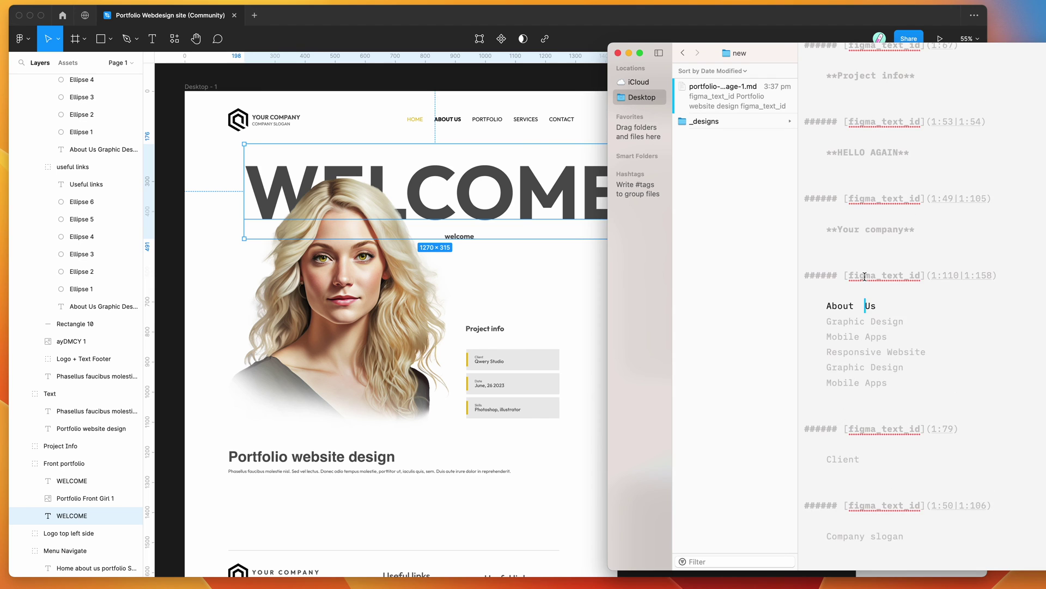
{"action": "left_click", "coordinate": [833, 268]}
{"action": "left_click", "coordinate": [832, 336]}
{"action": "left_click", "coordinate": [848, 280]}
{"action": "double_click", "coordinate": [848, 279]}
{"action": "key", "text": "BackSpace"}
{"action": "type", "text": "Mobile"}
Extend the slogan to read 'Company slogan to something new'
{"action": "scroll", "coordinate": [910, 304], "scroll_direction": "down", "scroll_amount": 8}
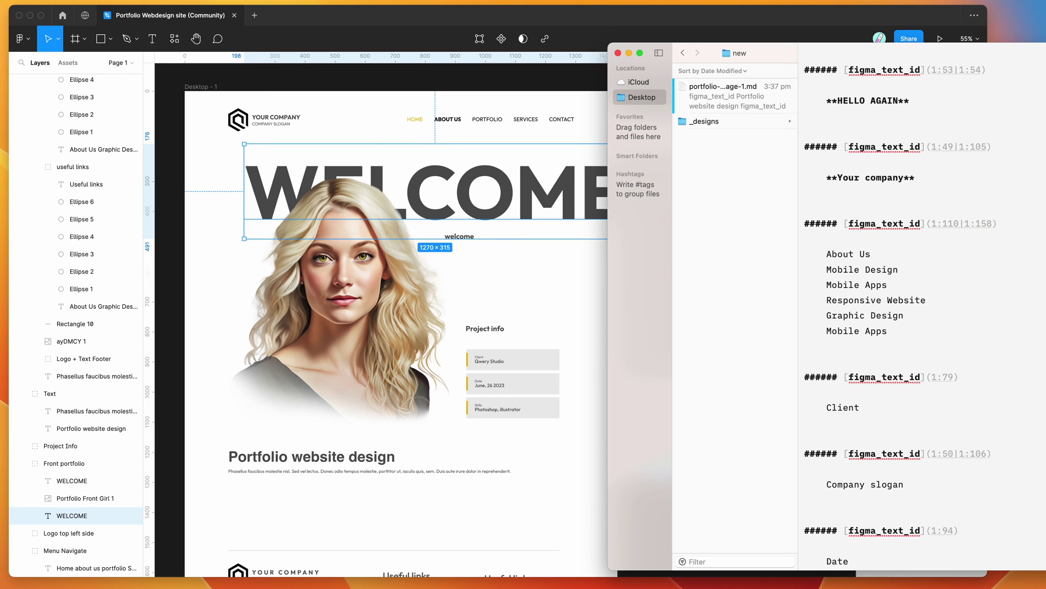
{"action": "left_click", "coordinate": [910, 307]}
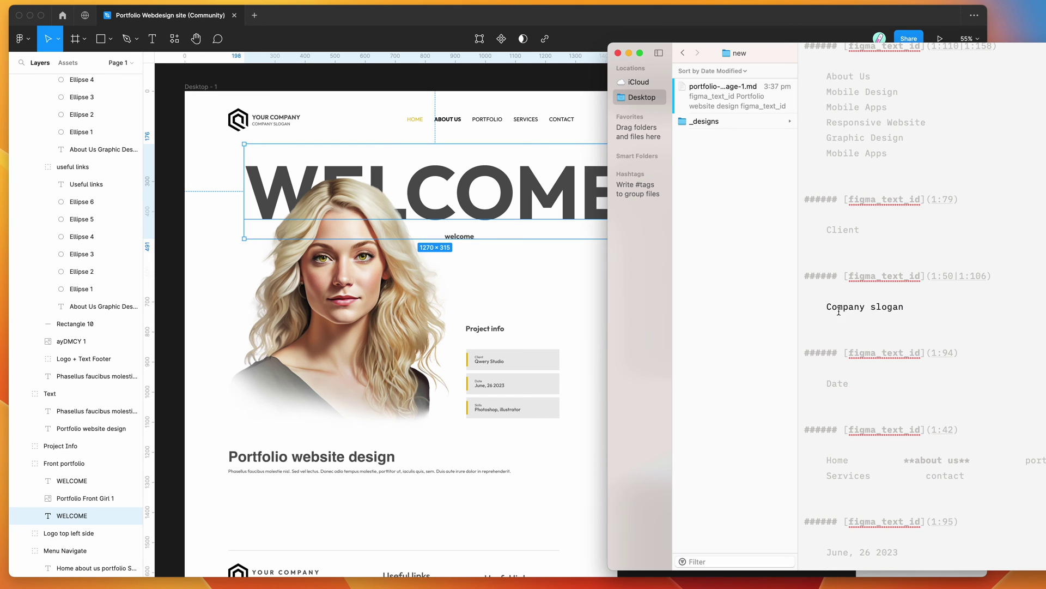
{"action": "type", "text": "to something new"}
{"action": "scroll", "coordinate": [921, 306], "scroll_direction": "down", "scroll_amount": 15}
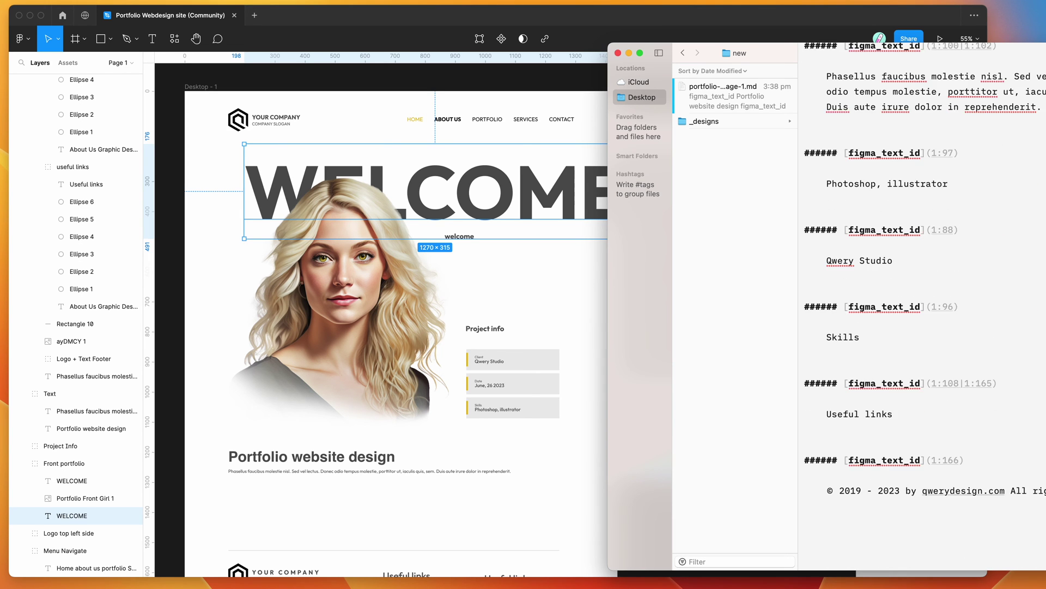
{"action": "scroll", "coordinate": [921, 305], "scroll_direction": "up", "scroll_amount": 8}
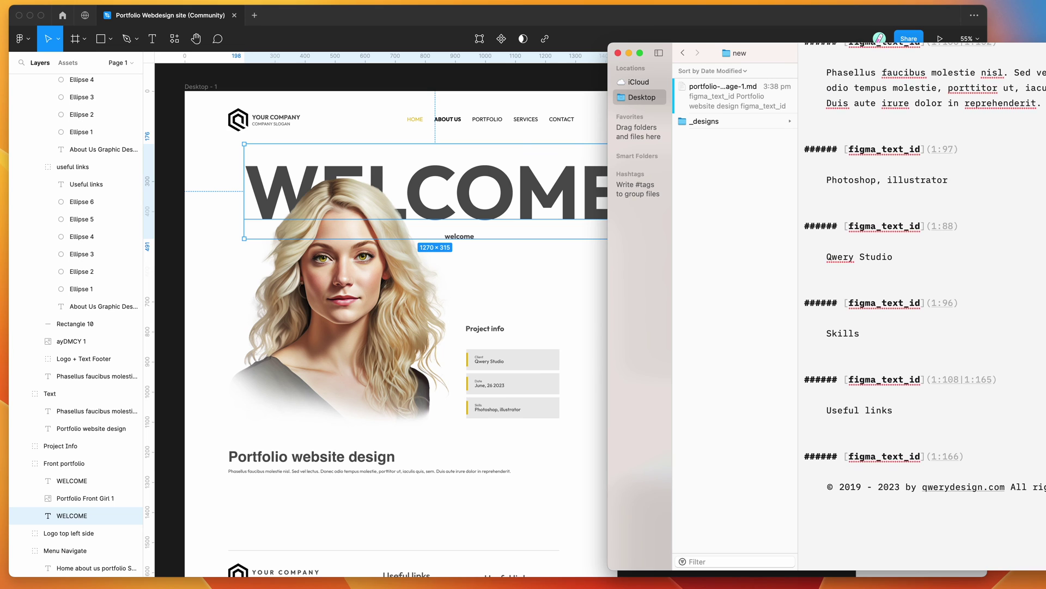
{"action": "scroll", "coordinate": [921, 306], "scroll_direction": "up", "scroll_amount": 5}
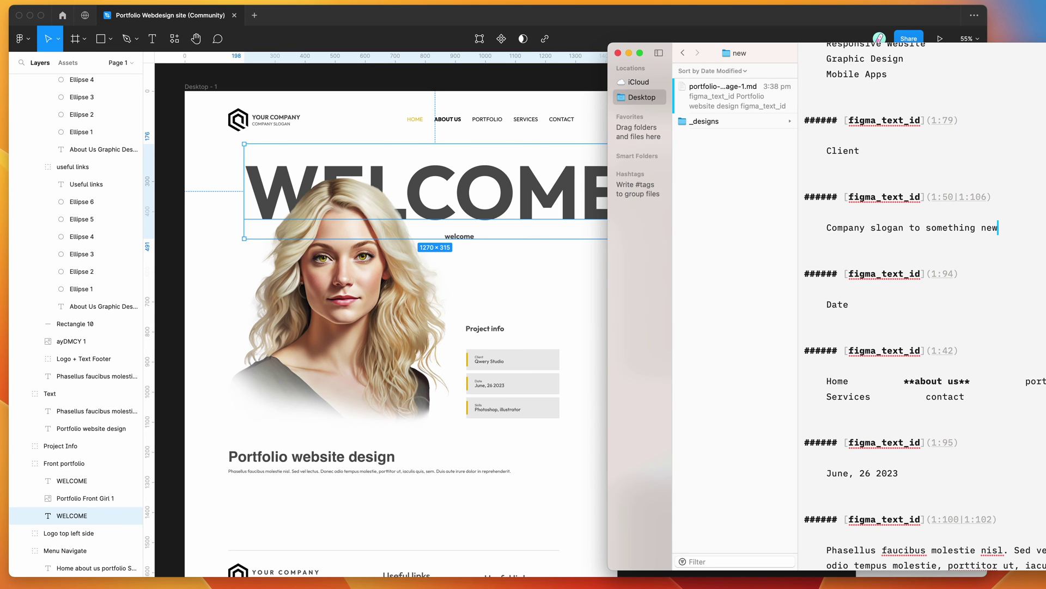
Drop the edited markdown file into CopyDoc's Import Text Layers area
{"action": "left_click", "coordinate": [630, 54]}
{"action": "left_click", "coordinate": [751, 247]}
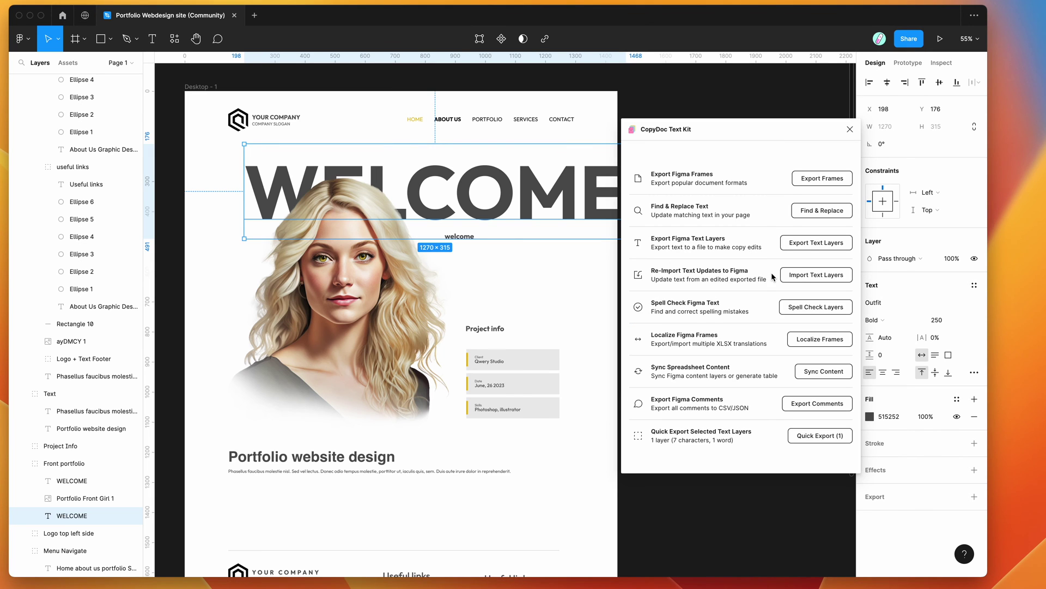
{"action": "left_click", "coordinate": [816, 277]}
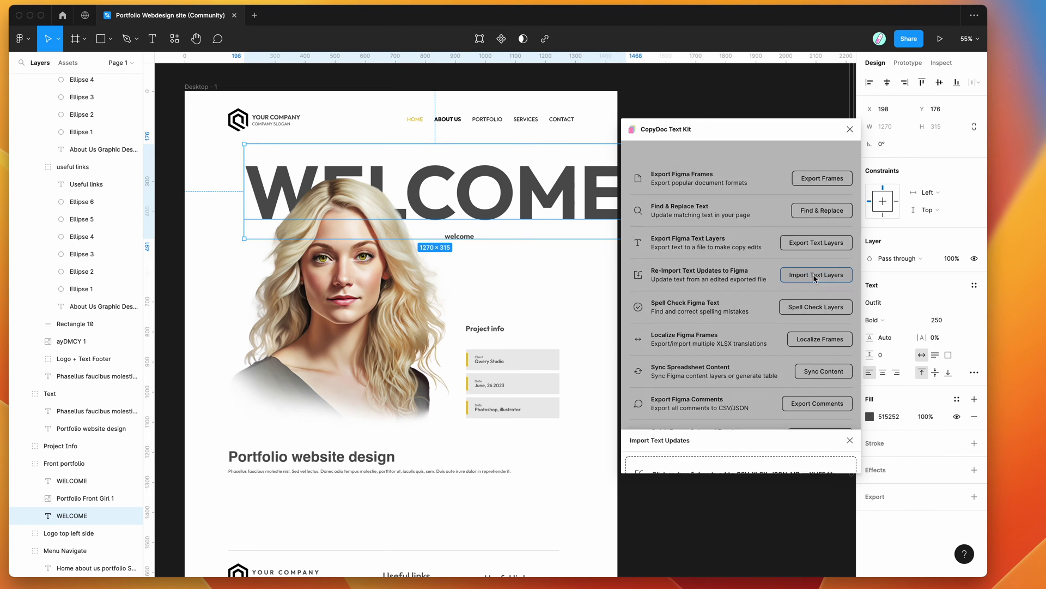
{"action": "left_click", "coordinate": [741, 441]}
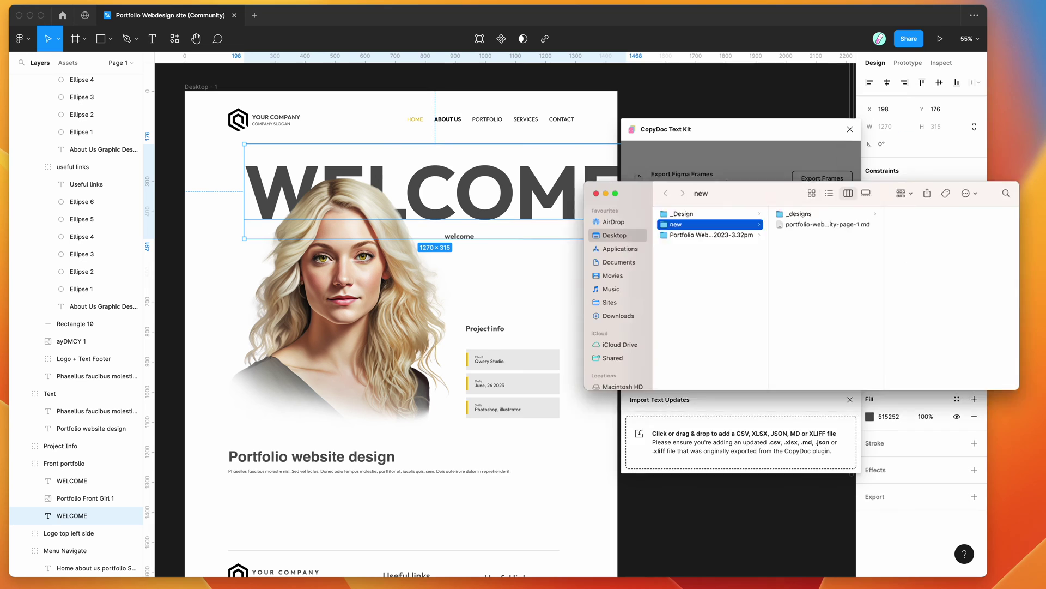
{"action": "left_click_drag", "start_coordinate": [658, 233], "coordinate": [889, 482]}
{"action": "left_click", "coordinate": [896, 369]}
{"action": "left_click_drag", "start_coordinate": [922, 513], "coordinate": [761, 435]}
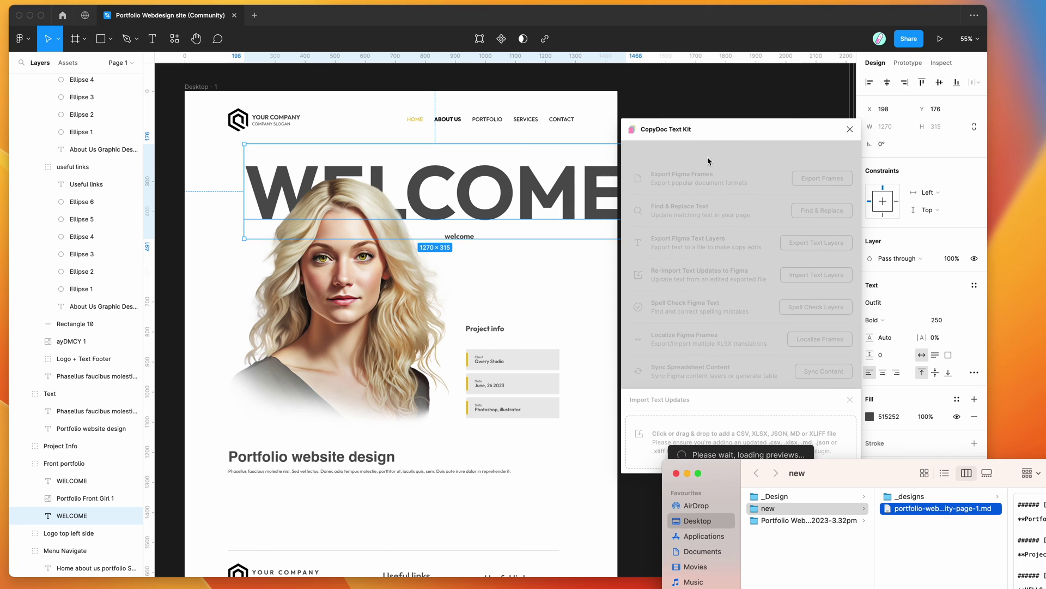
Review the six pending update previews and locate the footer Company slogan layer
{"action": "left_click", "coordinate": [724, 130]}
{"action": "scroll", "coordinate": [747, 289], "scroll_direction": "down", "scroll_amount": 3}
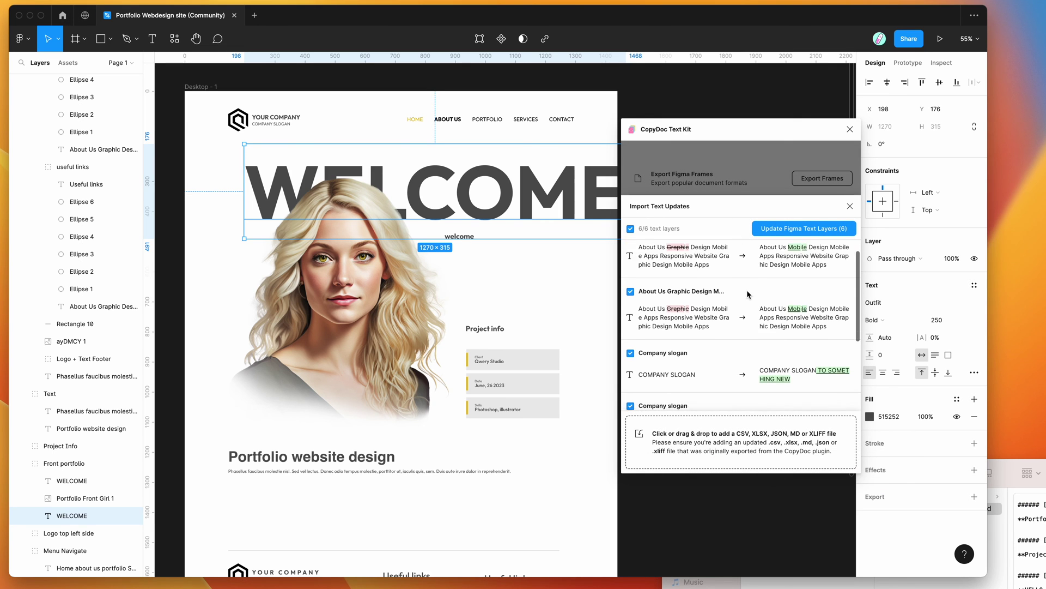
{"action": "scroll", "coordinate": [748, 294], "scroll_direction": "down", "scroll_amount": 1}
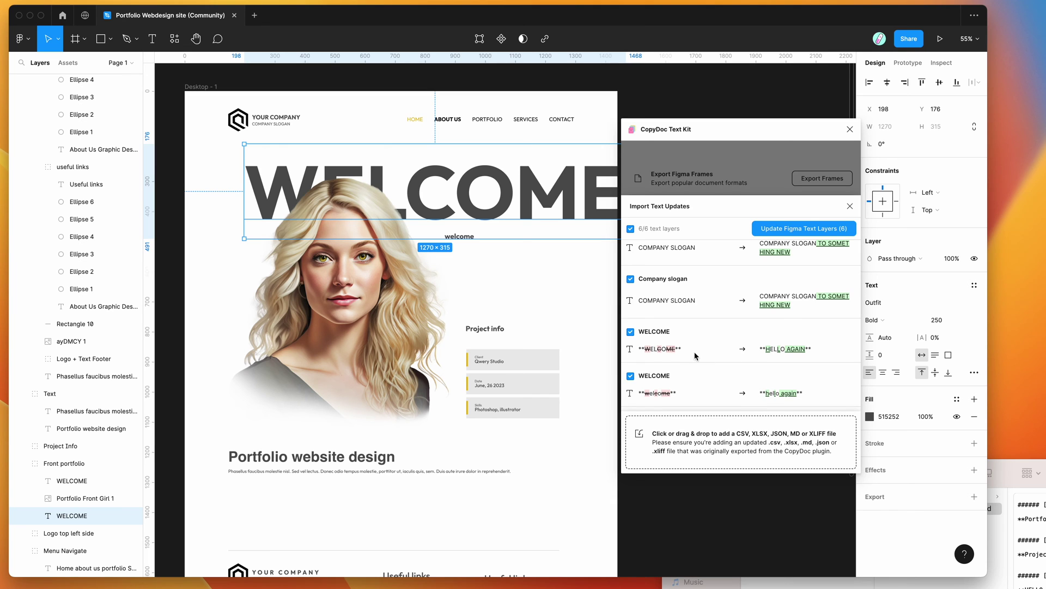
{"action": "scroll", "coordinate": [759, 349], "scroll_direction": "up", "scroll_amount": 1}
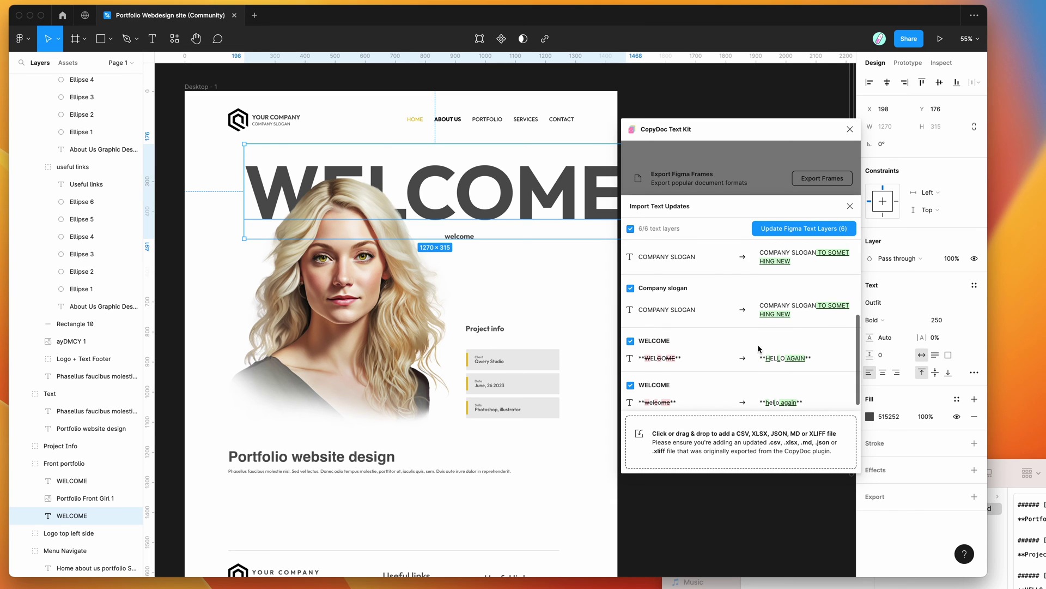
{"action": "scroll", "coordinate": [799, 359], "scroll_direction": "down", "scroll_amount": 1}
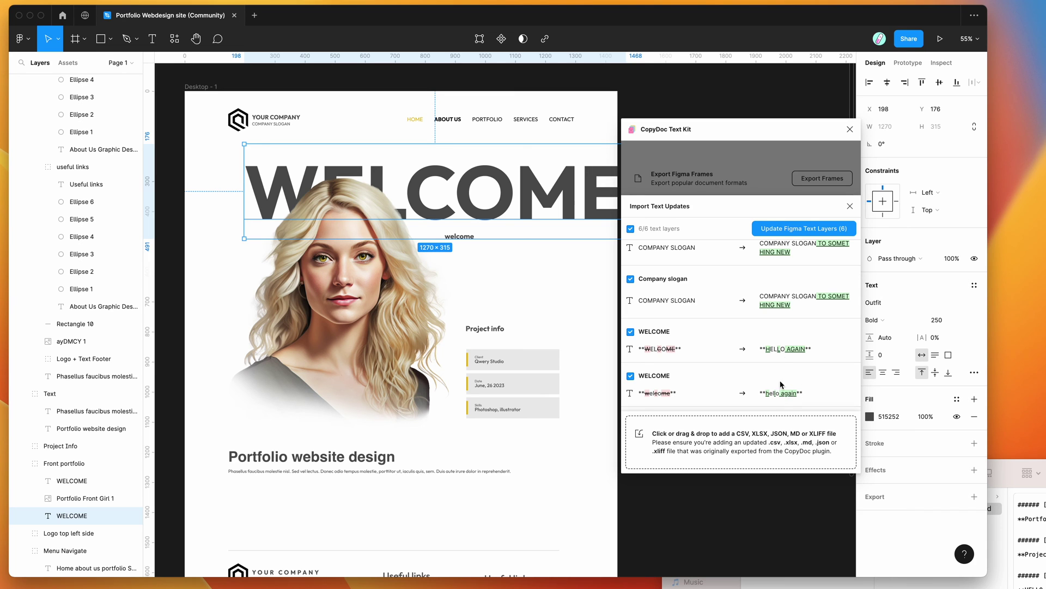
{"action": "scroll", "coordinate": [782, 340], "scroll_direction": "up", "scroll_amount": 3}
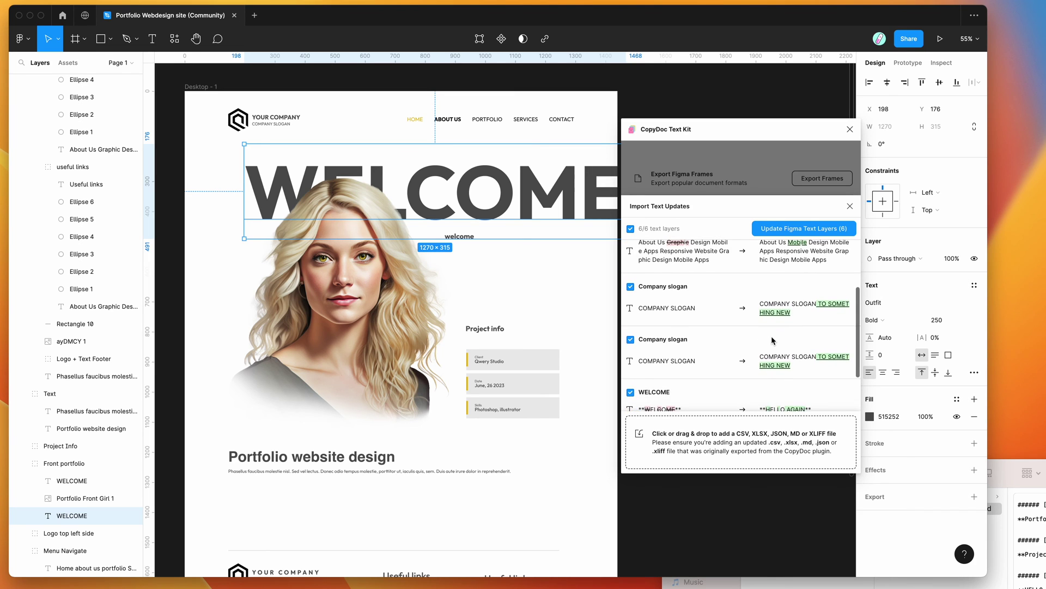
{"action": "scroll", "coordinate": [769, 341], "scroll_direction": "up", "scroll_amount": 1}
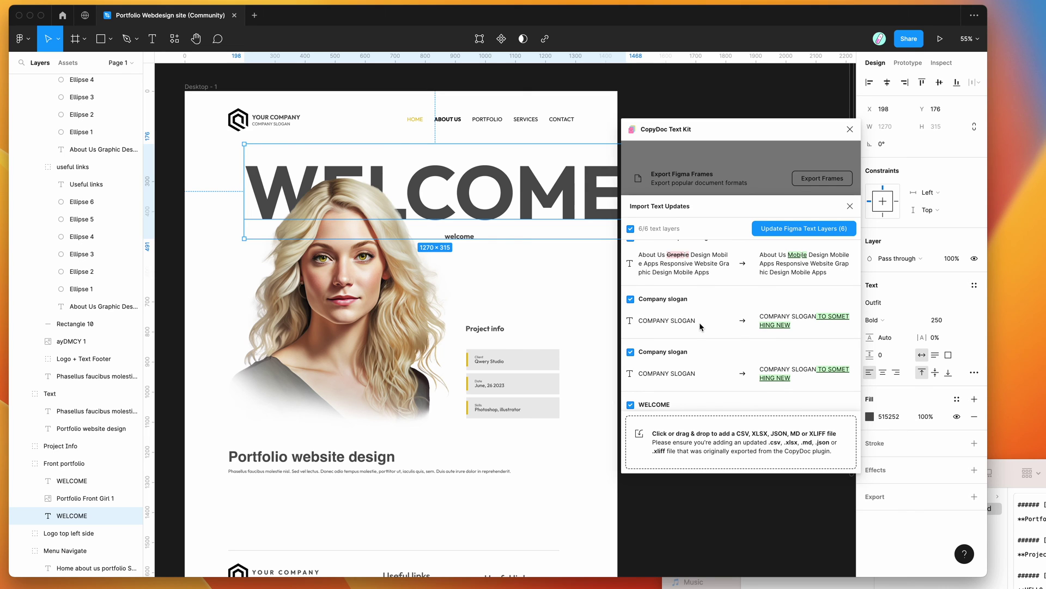
{"action": "scroll", "coordinate": [700, 327], "scroll_direction": "down", "scroll_amount": 1}
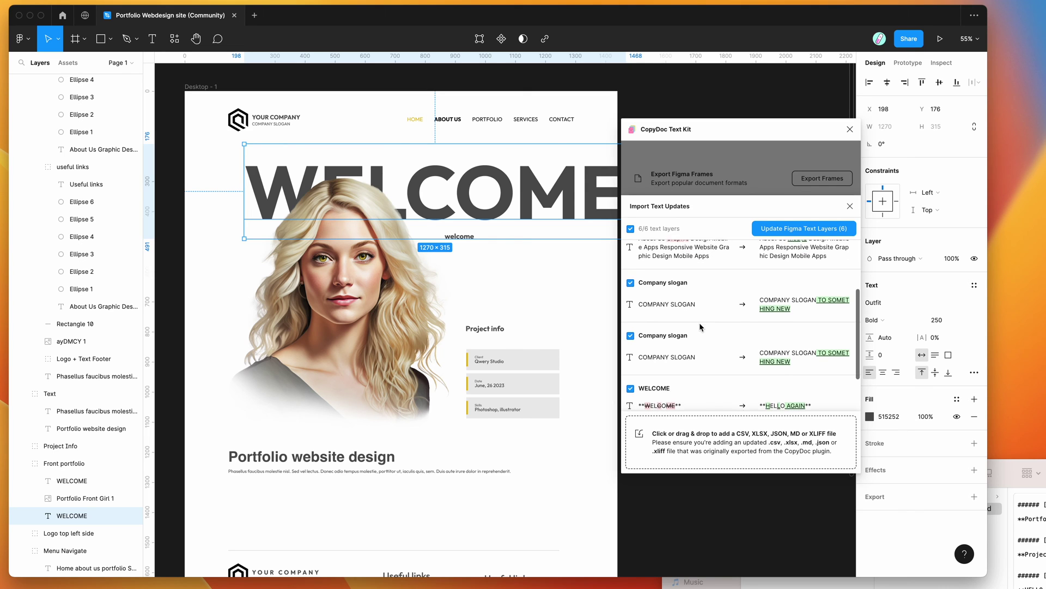
{"action": "left_click", "coordinate": [631, 361]}
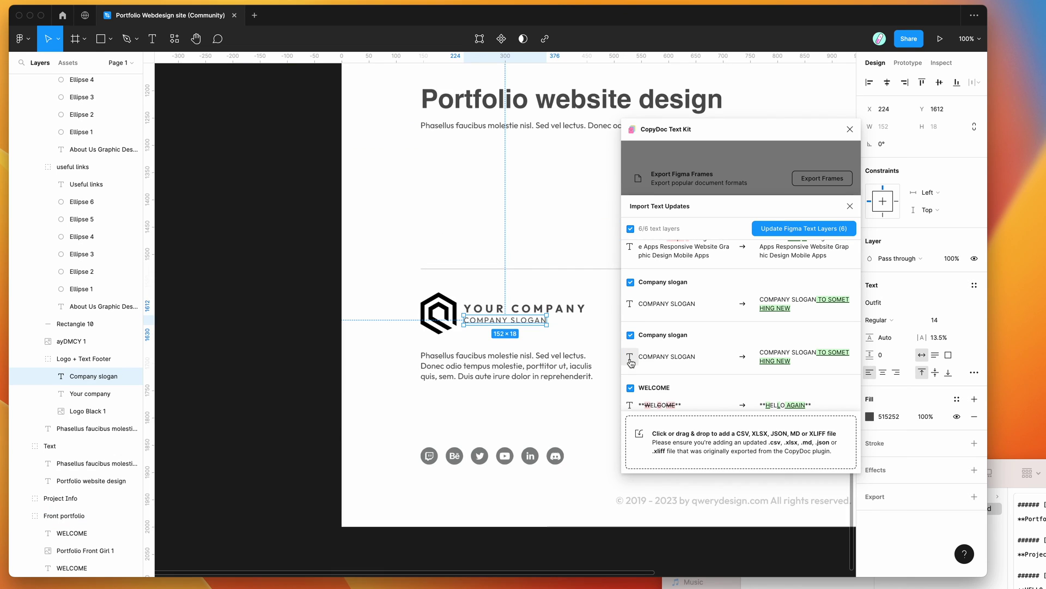
{"action": "left_click", "coordinate": [633, 303]}
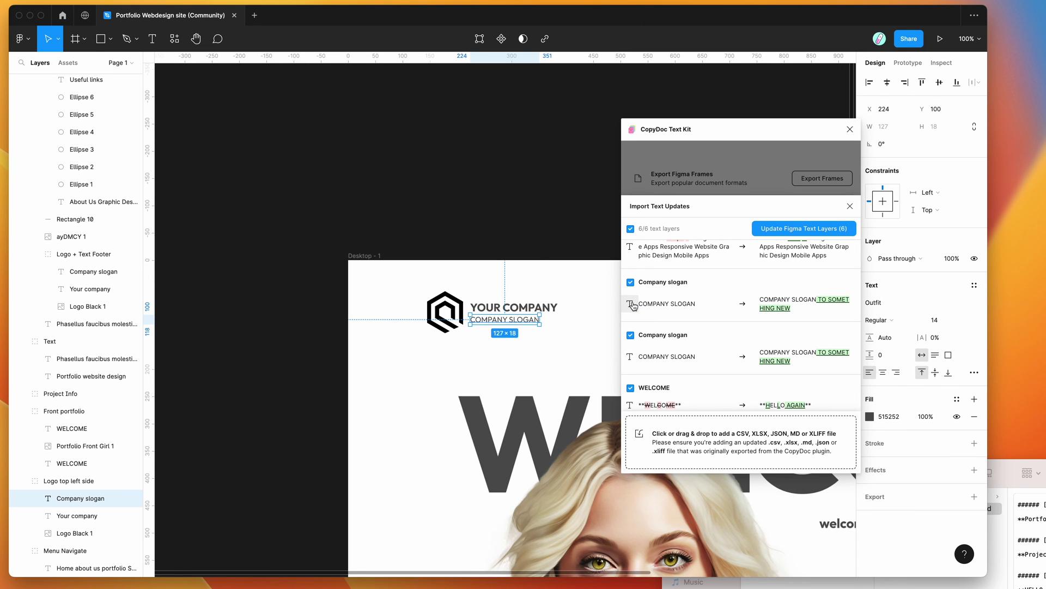
{"action": "left_click", "coordinate": [632, 363]}
{"action": "left_click", "coordinate": [632, 303]}
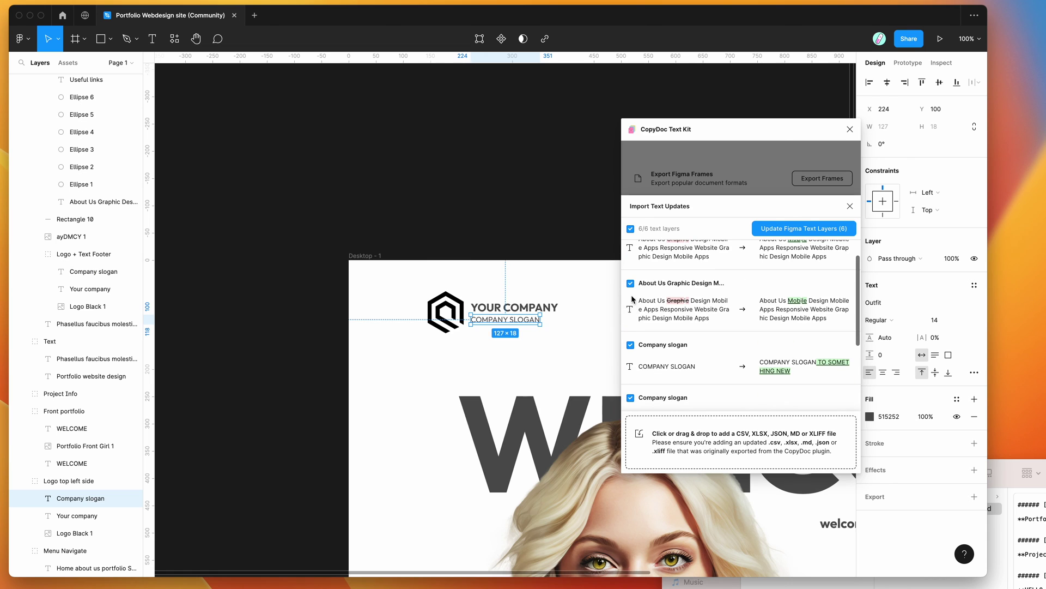
{"action": "left_click", "coordinate": [631, 309]}
{"action": "scroll", "coordinate": [648, 282], "scroll_direction": "up", "scroll_amount": 1}
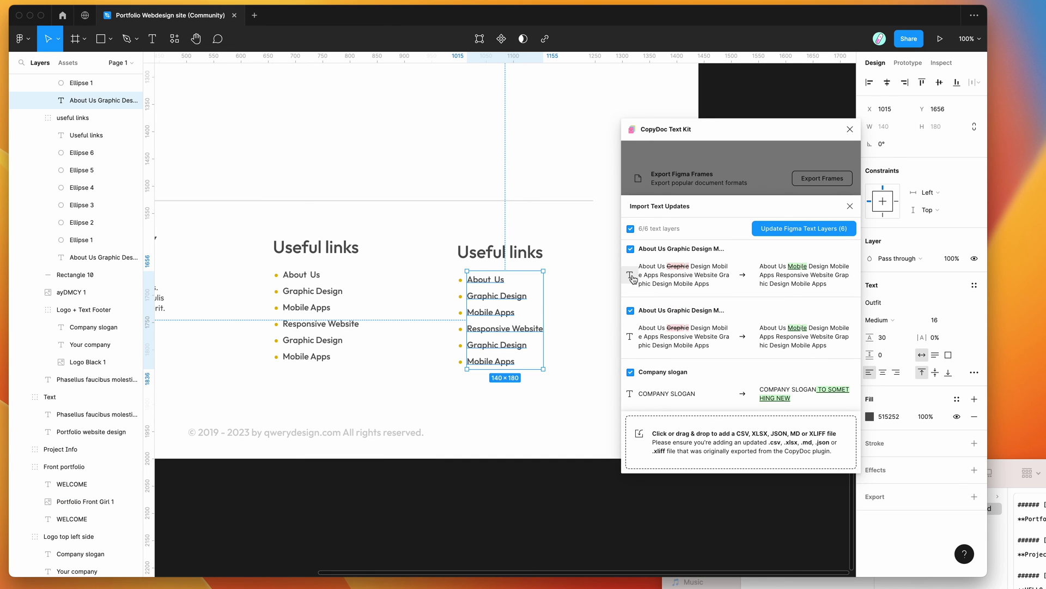
{"action": "left_click", "coordinate": [633, 278]}
{"action": "scroll", "coordinate": [573, 280], "scroll_direction": "down", "scroll_amount": 3}
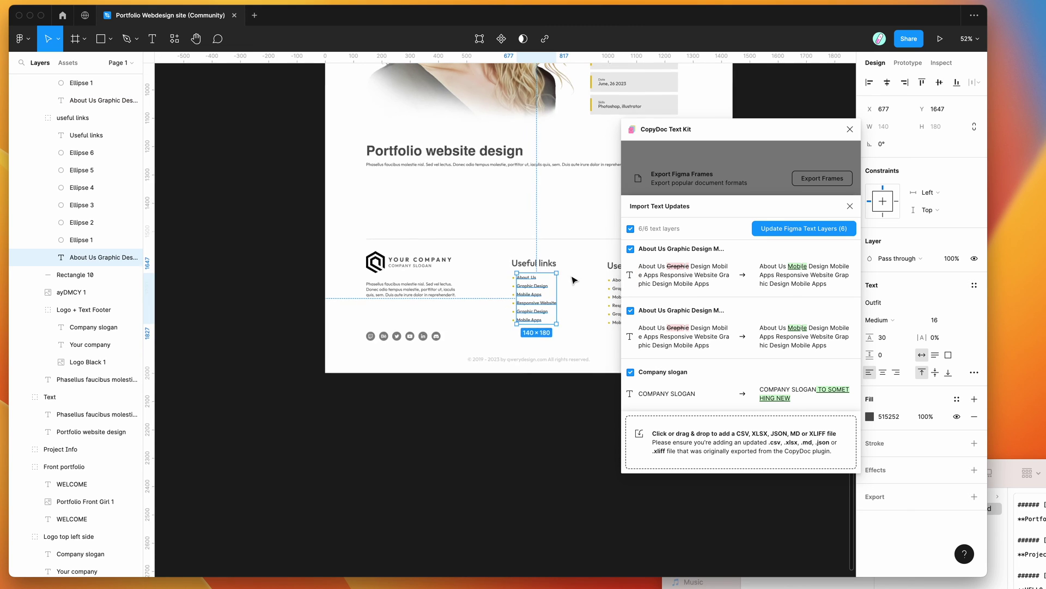
{"action": "scroll", "coordinate": [573, 281], "scroll_direction": "up", "scroll_amount": 4}
{"action": "scroll", "coordinate": [573, 280], "scroll_direction": "right", "scroll_amount": 3}
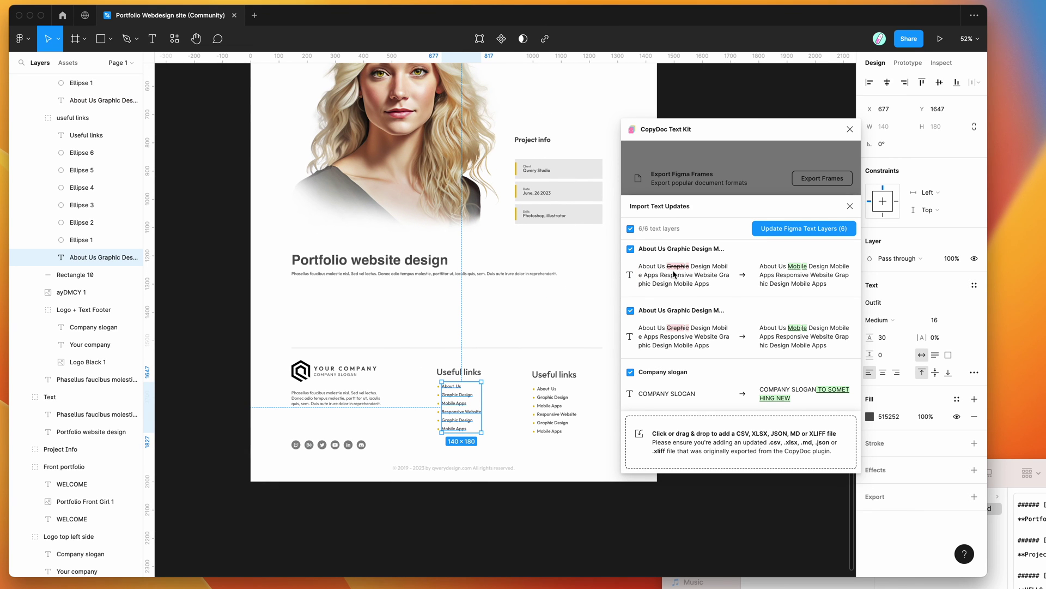
{"action": "left_click", "coordinate": [649, 253]}
{"action": "left_click", "coordinate": [665, 251]}
{"action": "scroll", "coordinate": [596, 298], "scroll_direction": "up", "scroll_amount": 1}
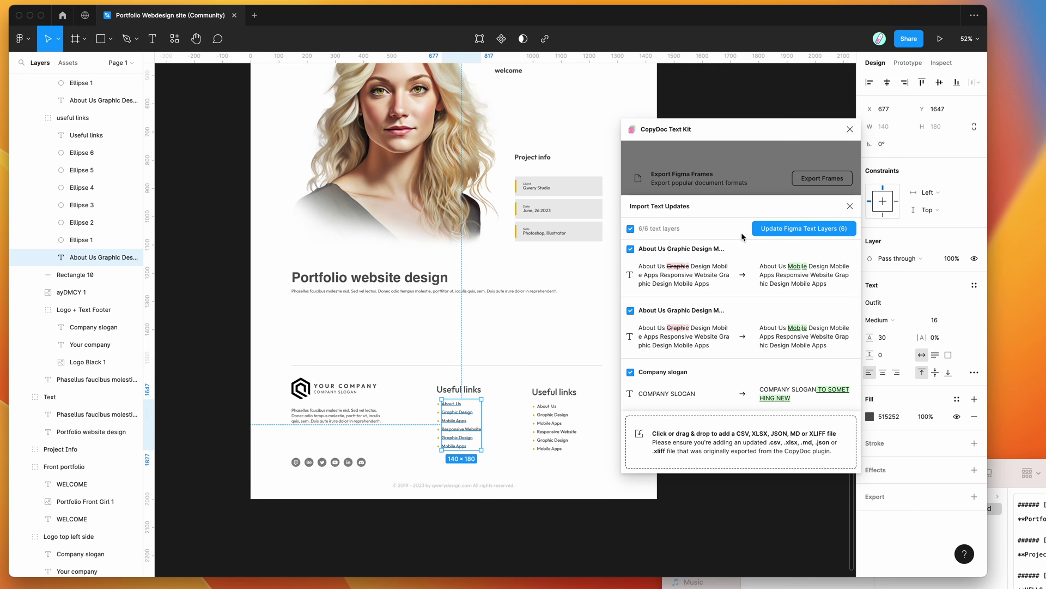
Apply all six CopyDoc text updates to the Figma design
{"action": "left_click", "coordinate": [797, 229]}
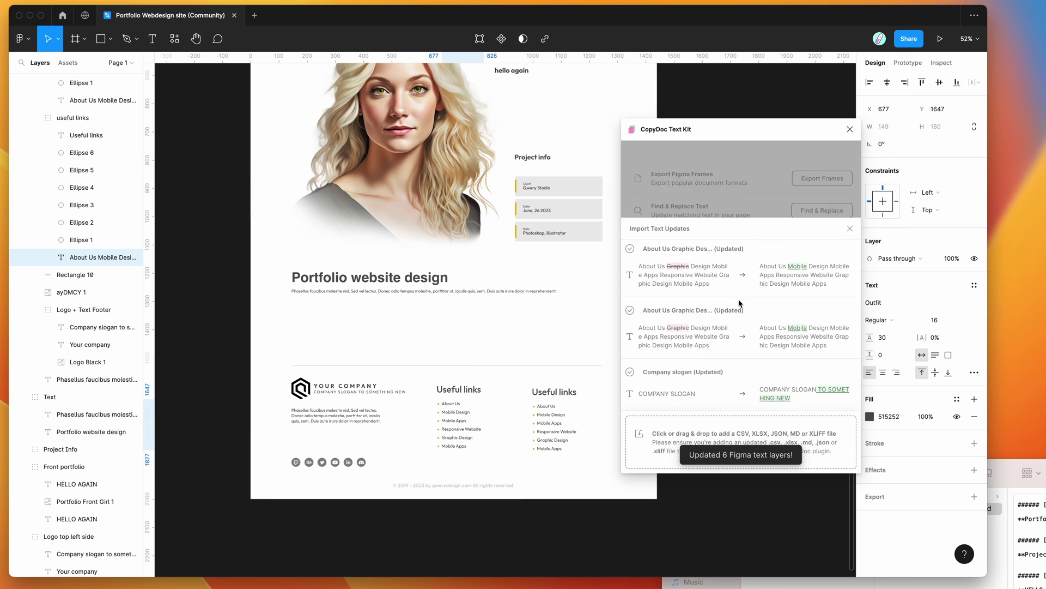
{"action": "scroll", "coordinate": [731, 353], "scroll_direction": "down", "scroll_amount": 1}
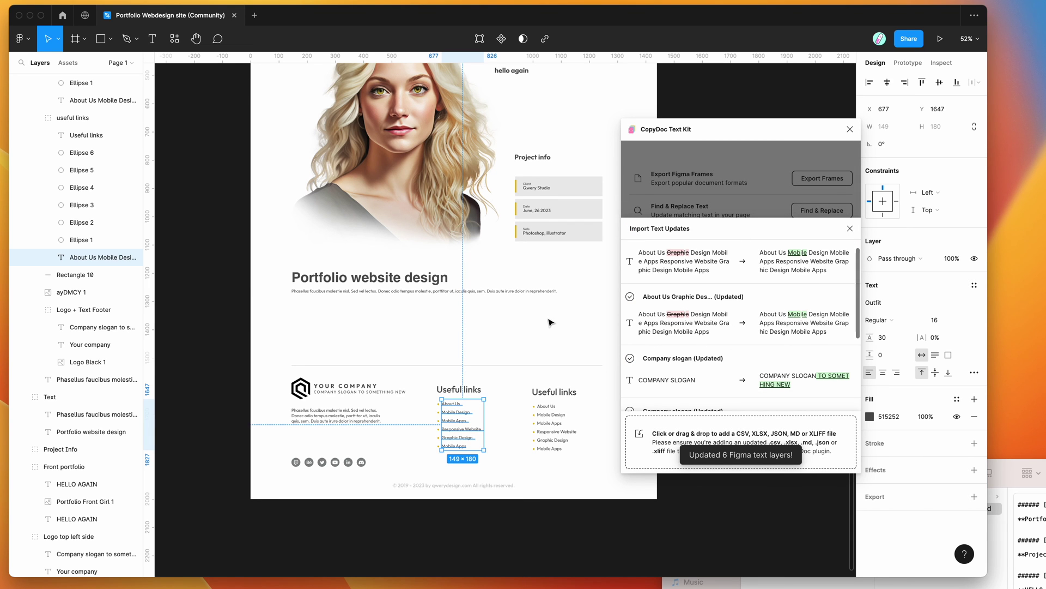
{"action": "scroll", "coordinate": [576, 333], "scroll_direction": "up", "scroll_amount": 5}
{"action": "scroll", "coordinate": [550, 322], "scroll_direction": "up", "scroll_amount": 3}
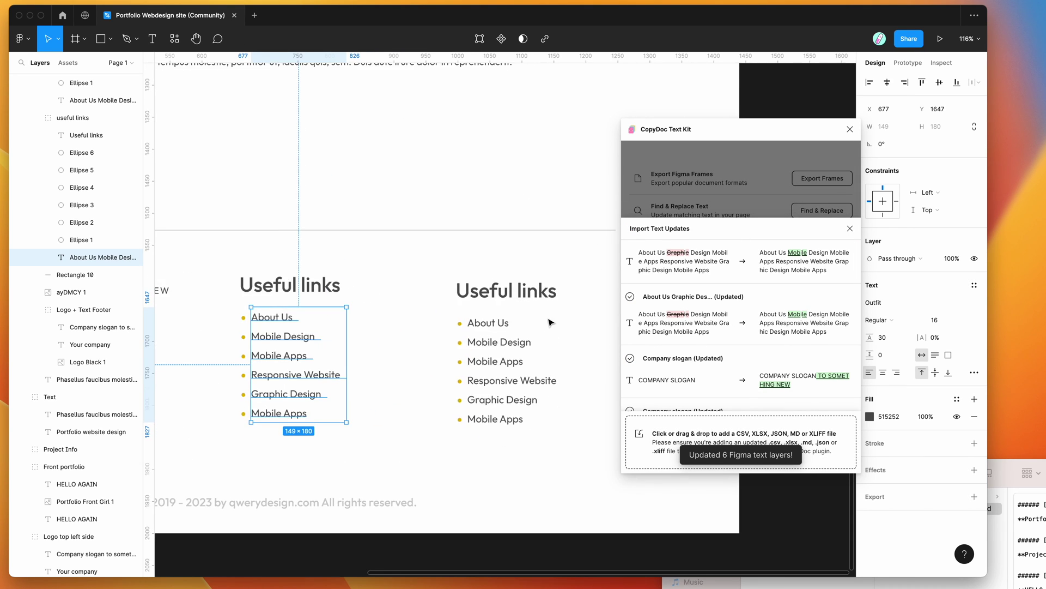
Inspect the updated Useful links lists, including the new Mobile Design line
{"action": "double_click", "coordinate": [313, 335]}
{"action": "double_click", "coordinate": [480, 341]}
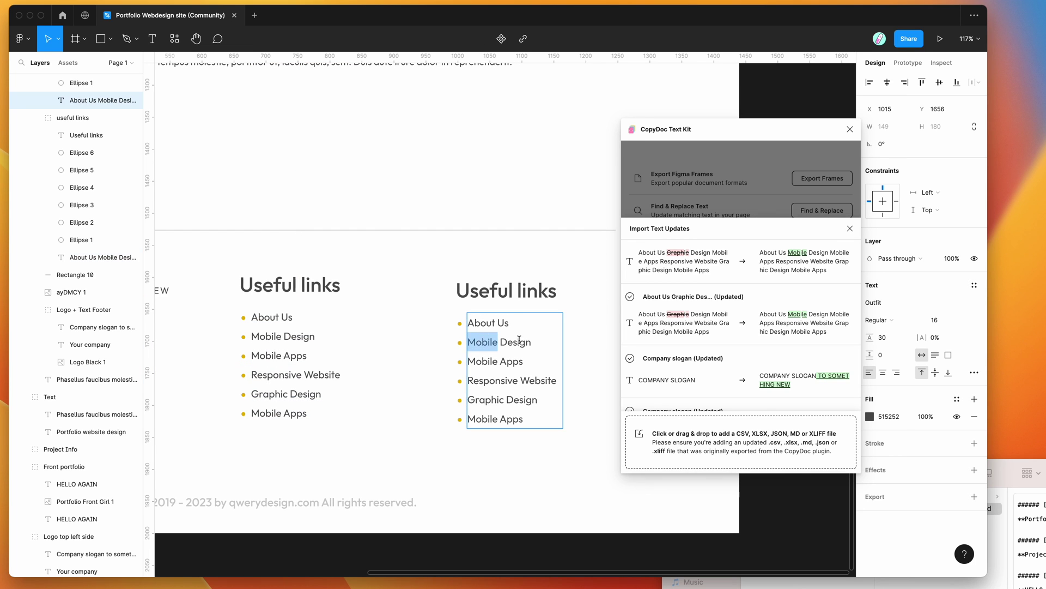
{"action": "left_click_drag", "start_coordinate": [542, 342], "coordinate": [439, 344]}
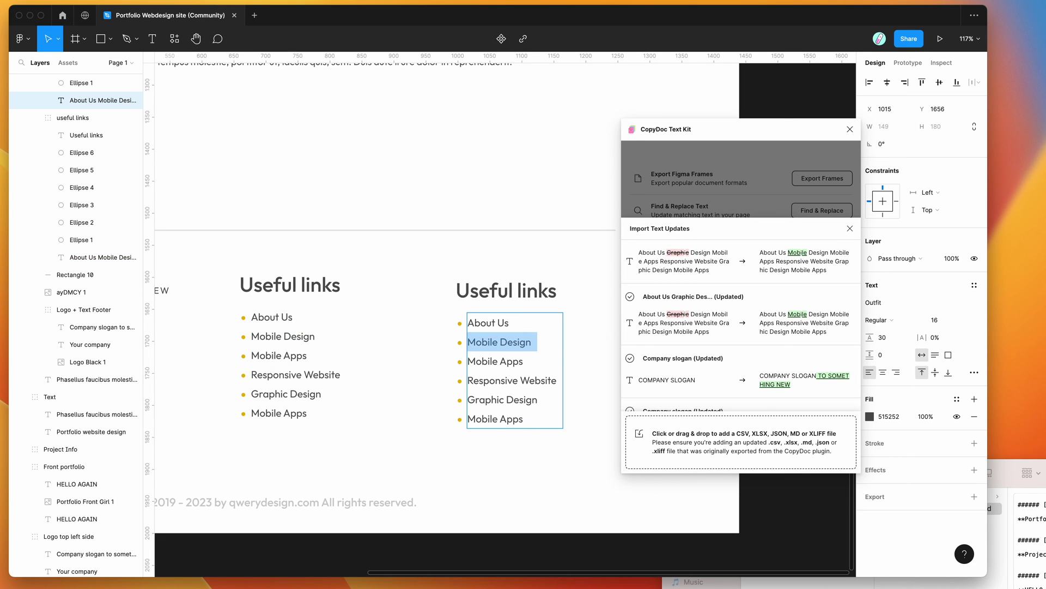
{"action": "scroll", "coordinate": [478, 230], "scroll_direction": "down", "scroll_amount": 5}
{"action": "scroll", "coordinate": [479, 228], "scroll_direction": "up", "scroll_amount": 10}
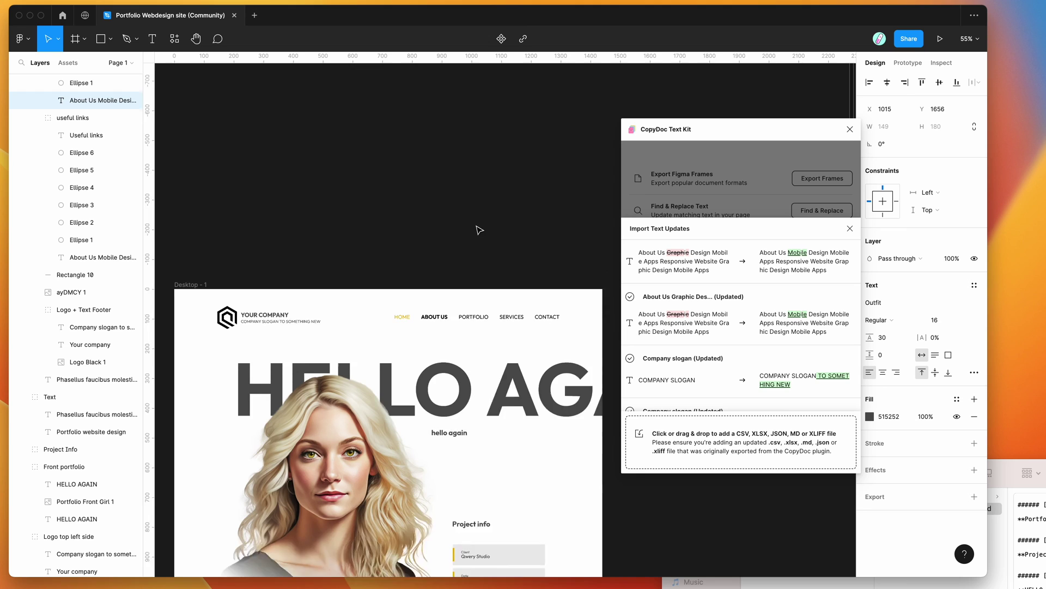
Check the HELLO AGAIN heading text on the canvas
{"action": "left_click", "coordinate": [455, 258]}
{"action": "scroll", "coordinate": [456, 259], "scroll_direction": "down", "scroll_amount": 2}
{"action": "scroll", "coordinate": [455, 258], "scroll_direction": "right", "scroll_amount": 1}
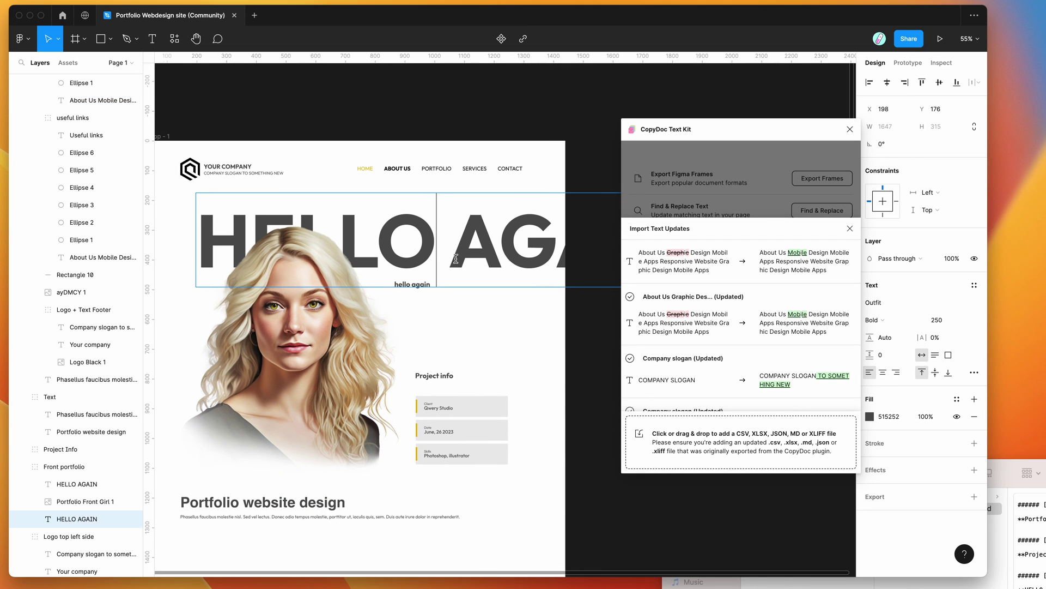
{"action": "double_click", "coordinate": [464, 254]}
{"action": "double_click", "coordinate": [411, 281]}
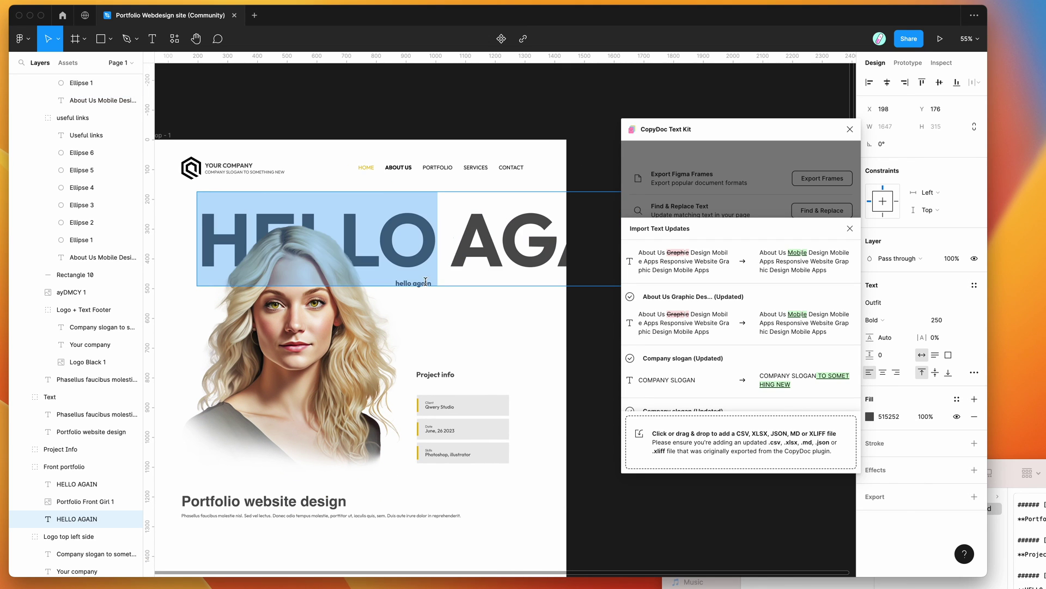
{"action": "key", "text": "Escape"}
{"action": "scroll", "coordinate": [388, 244], "scroll_direction": "up", "scroll_amount": 5}
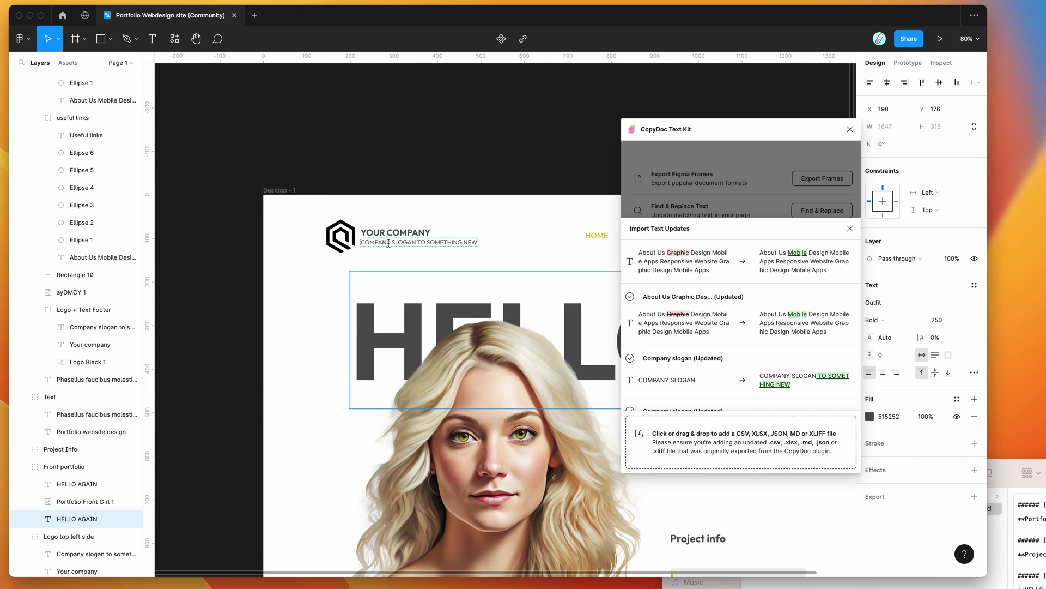
Select the header company slogan to inspect it
{"action": "left_click", "coordinate": [388, 243]}
{"action": "scroll", "coordinate": [415, 256], "scroll_direction": "down", "scroll_amount": 15}
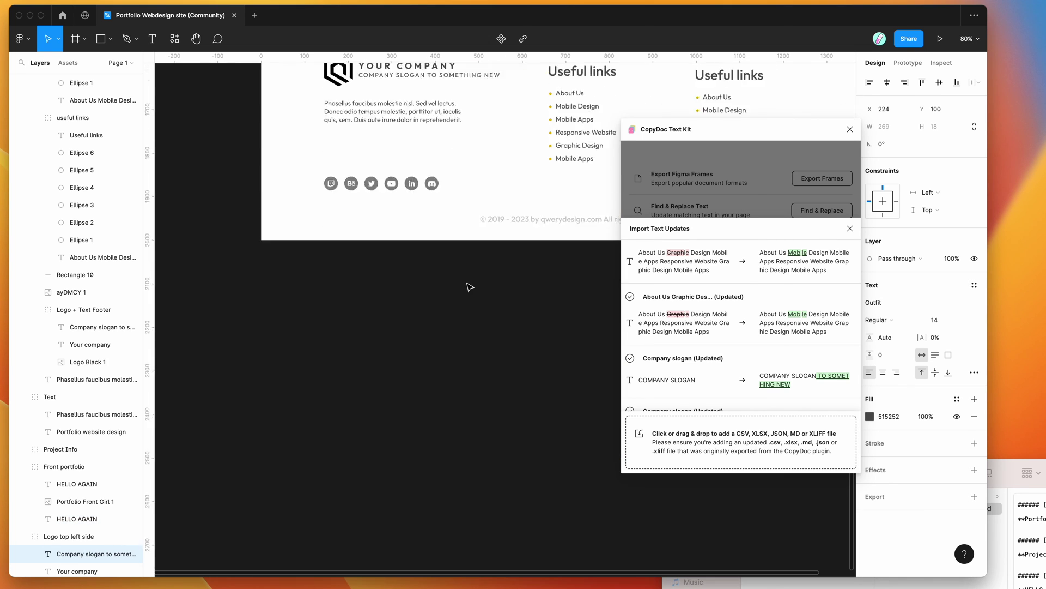
{"action": "scroll", "coordinate": [468, 286], "scroll_direction": "up", "scroll_amount": 3}
{"action": "scroll", "coordinate": [468, 287], "scroll_direction": "up", "scroll_amount": 3}
Inspect the footer slogan now reading COMPANY SLOGAN TO SOMETHING NEW
{"action": "left_click", "coordinate": [371, 224]}
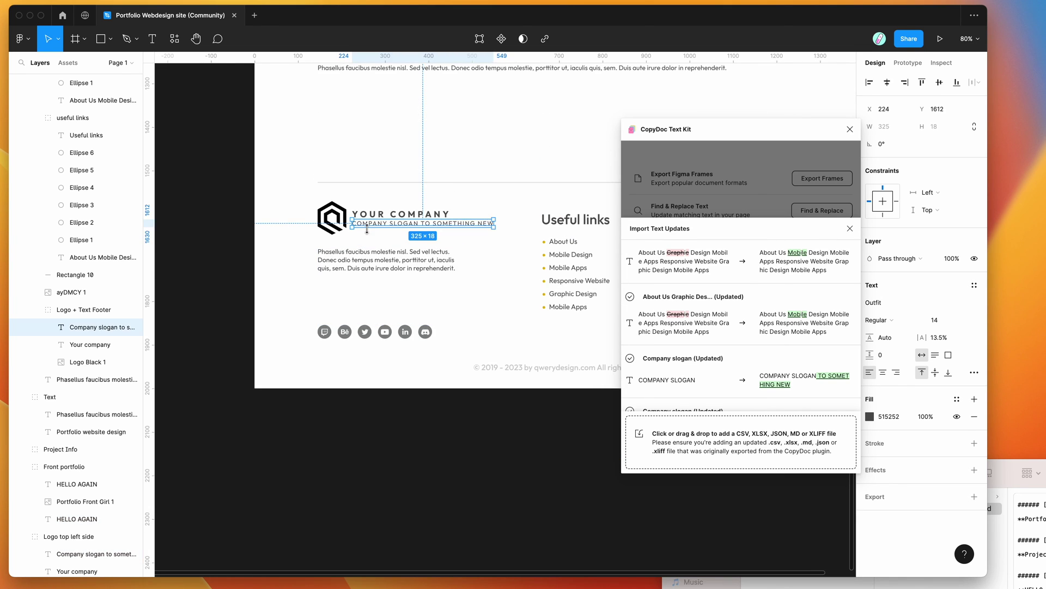
{"action": "double_click", "coordinate": [371, 225]}
{"action": "left_click", "coordinate": [375, 225]}
{"action": "left_click_drag", "start_coordinate": [362, 222], "coordinate": [491, 223]}
{"action": "scroll", "coordinate": [482, 212], "scroll_direction": "up", "scroll_amount": 3}
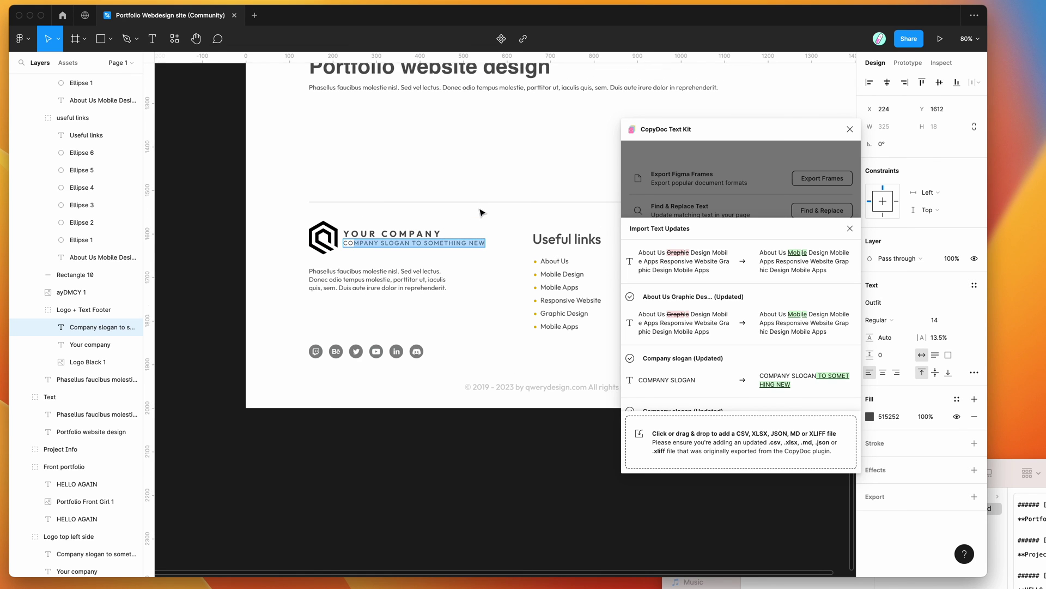
{"action": "scroll", "coordinate": [482, 212], "scroll_direction": "down", "scroll_amount": 3}
{"action": "scroll", "coordinate": [482, 212], "scroll_direction": "left", "scroll_amount": 2}
{"action": "key", "text": "Escape"}
{"action": "scroll", "coordinate": [482, 213], "scroll_direction": "down", "scroll_amount": 3}
{"action": "scroll", "coordinate": [481, 213], "scroll_direction": "up", "scroll_amount": 1}
{"action": "scroll", "coordinate": [482, 213], "scroll_direction": "right", "scroll_amount": 1}
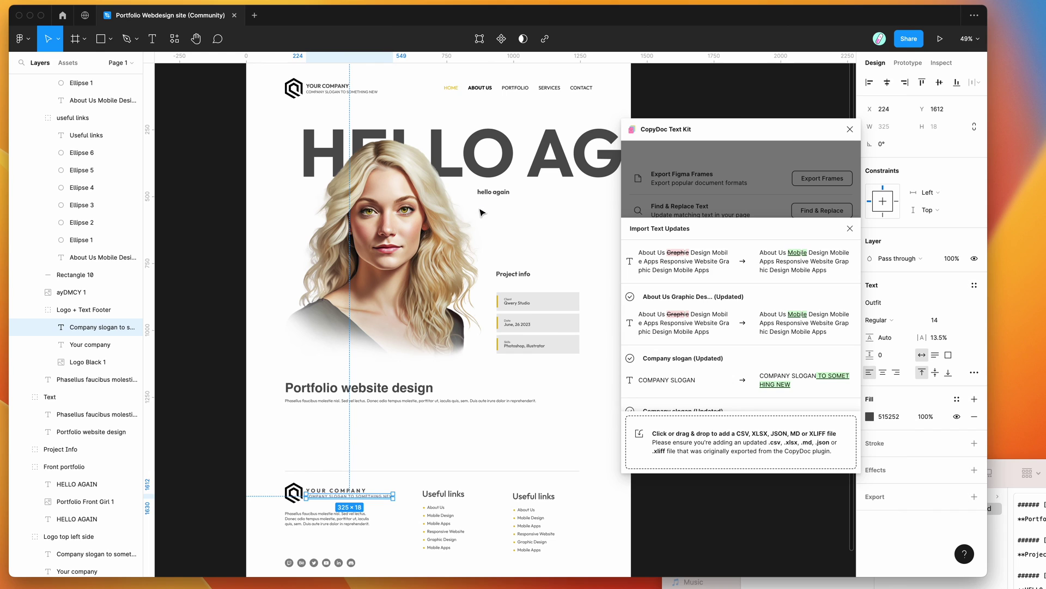
{"action": "left_click_drag", "start_coordinate": [728, 136], "coordinate": [698, 115]}
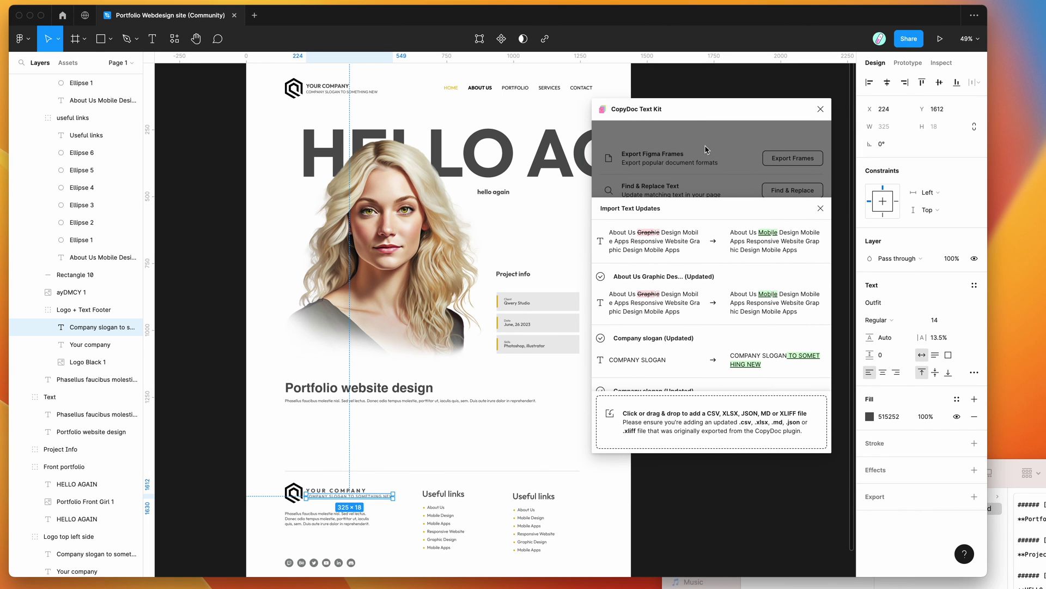
Close the import review, view the Export Text Layers options, and select the hero group
{"action": "left_click", "coordinate": [820, 208]}
{"action": "left_click", "coordinate": [795, 226]}
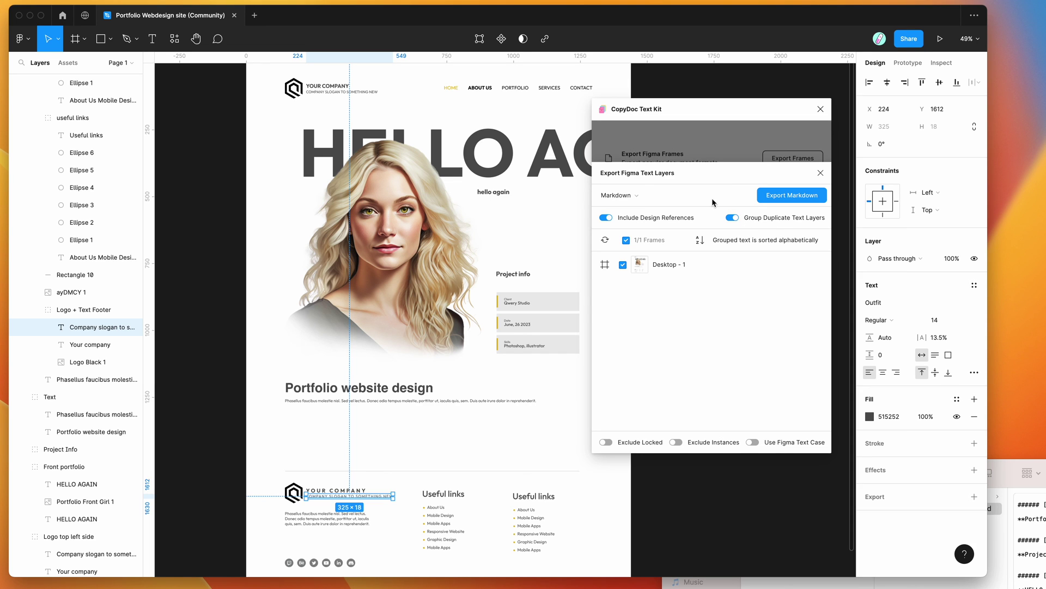
{"action": "scroll", "coordinate": [436, 317], "scroll_direction": "up", "scroll_amount": 1}
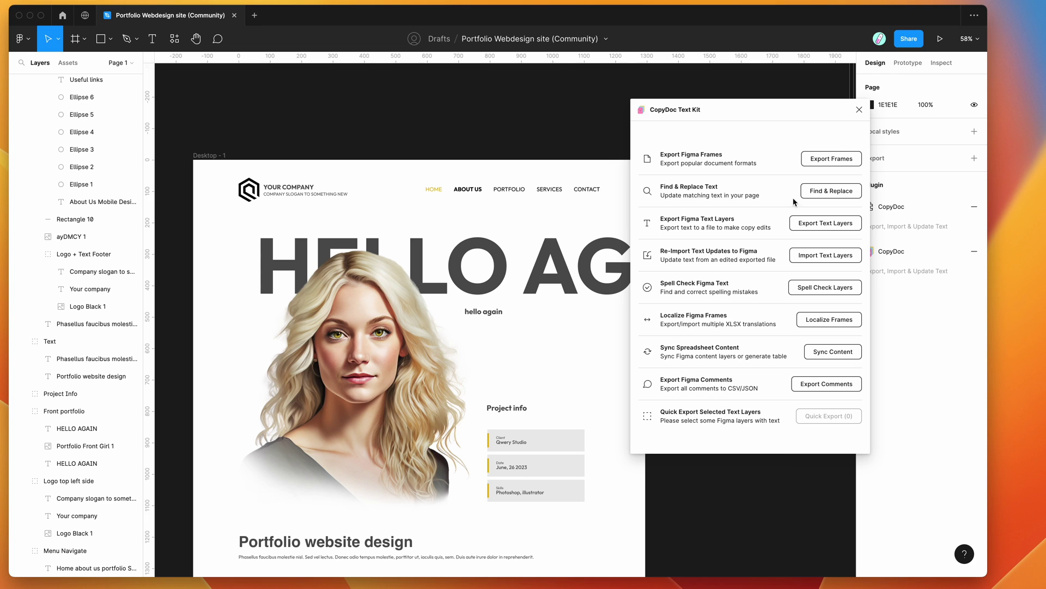
{"action": "left_click", "coordinate": [470, 257]}
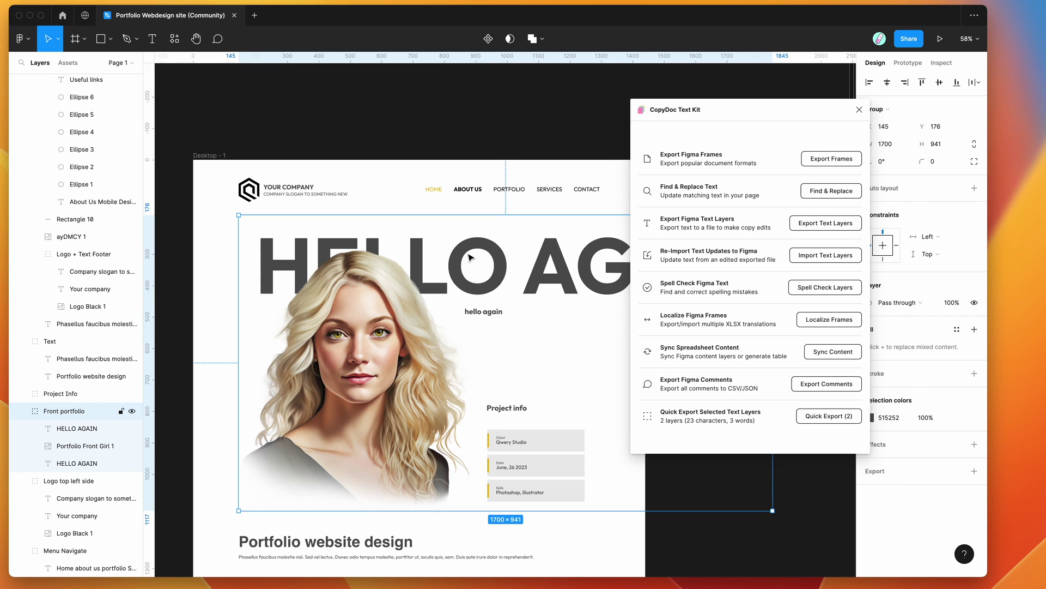
Start Quick Export and add Menu Navigate and Logo top left side to the selection
{"action": "left_click", "coordinate": [823, 418]}
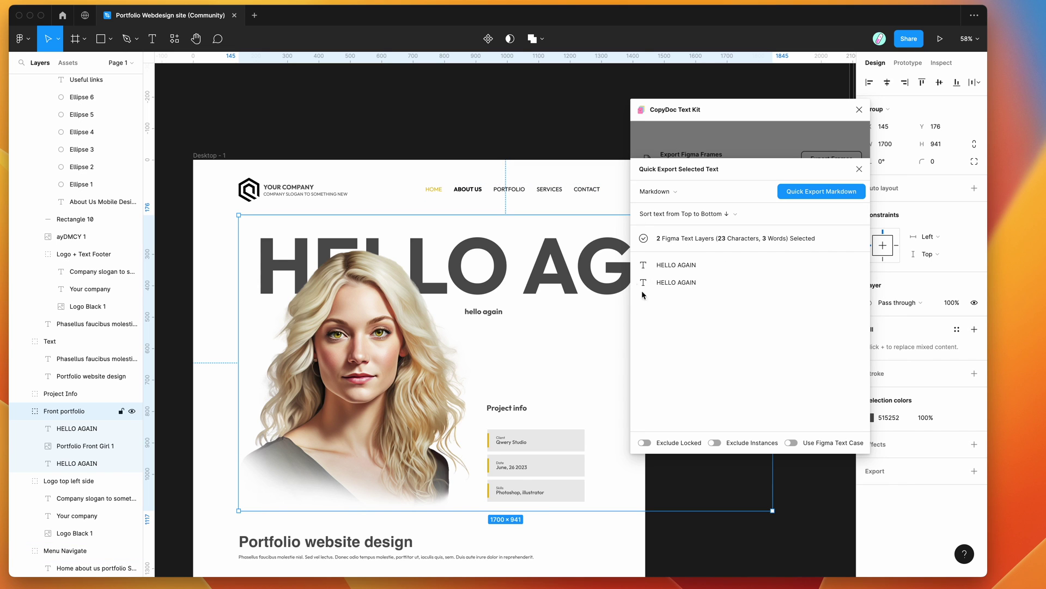
{"action": "left_click", "coordinate": [548, 195], "text": "shift"}
{"action": "left_click", "coordinate": [270, 198], "text": "shift"}
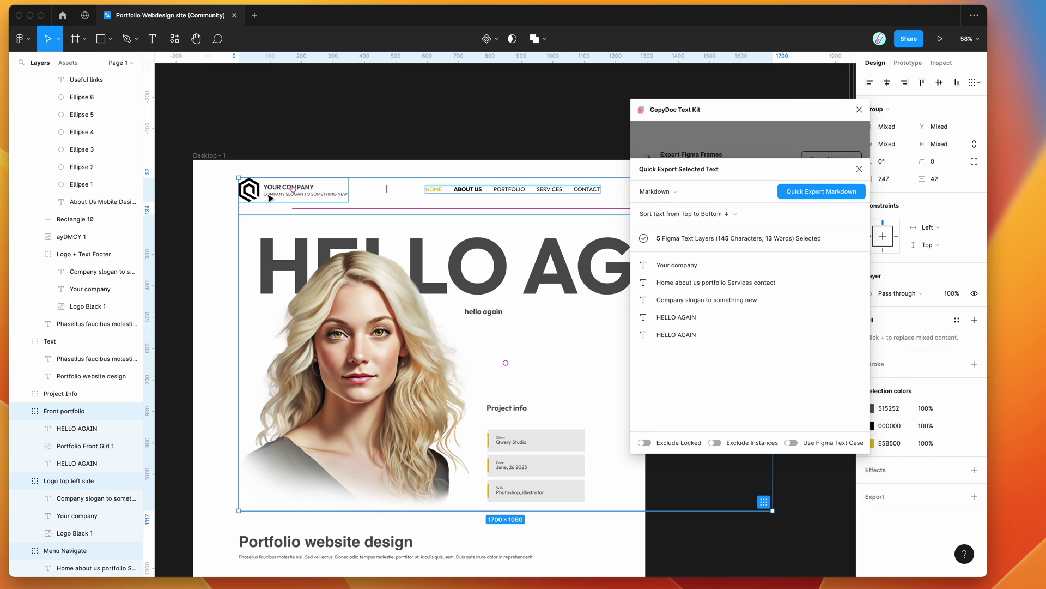
{"action": "scroll", "coordinate": [451, 283], "scroll_direction": "down", "scroll_amount": 2}
{"action": "scroll", "coordinate": [450, 282], "scroll_direction": "up", "scroll_amount": 2}
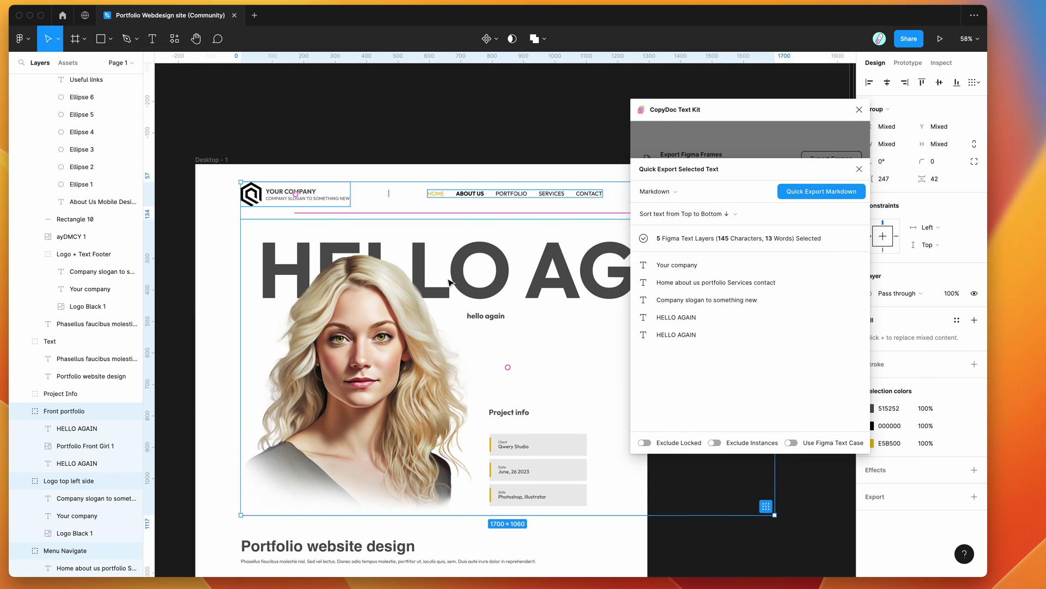
{"action": "scroll", "coordinate": [452, 283], "scroll_direction": "down", "scroll_amount": 1}
Keep Markdown as the export format and close the export and import sheets
{"action": "left_click", "coordinate": [657, 192]}
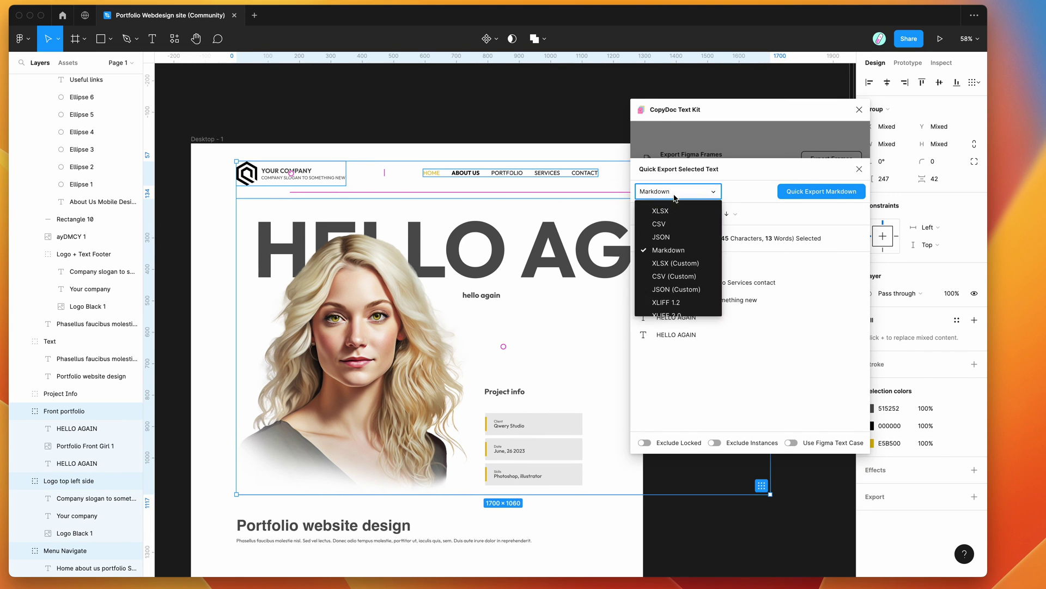
{"action": "left_click", "coordinate": [675, 253]}
{"action": "left_click", "coordinate": [713, 138]}
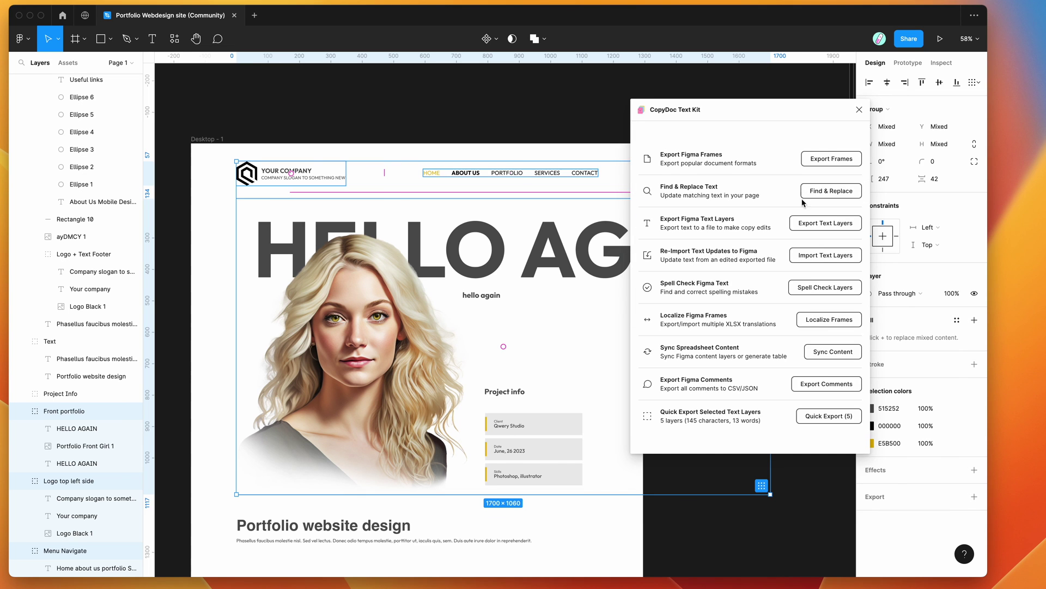
{"action": "left_click", "coordinate": [821, 258]}
{"action": "left_click", "coordinate": [765, 217]}
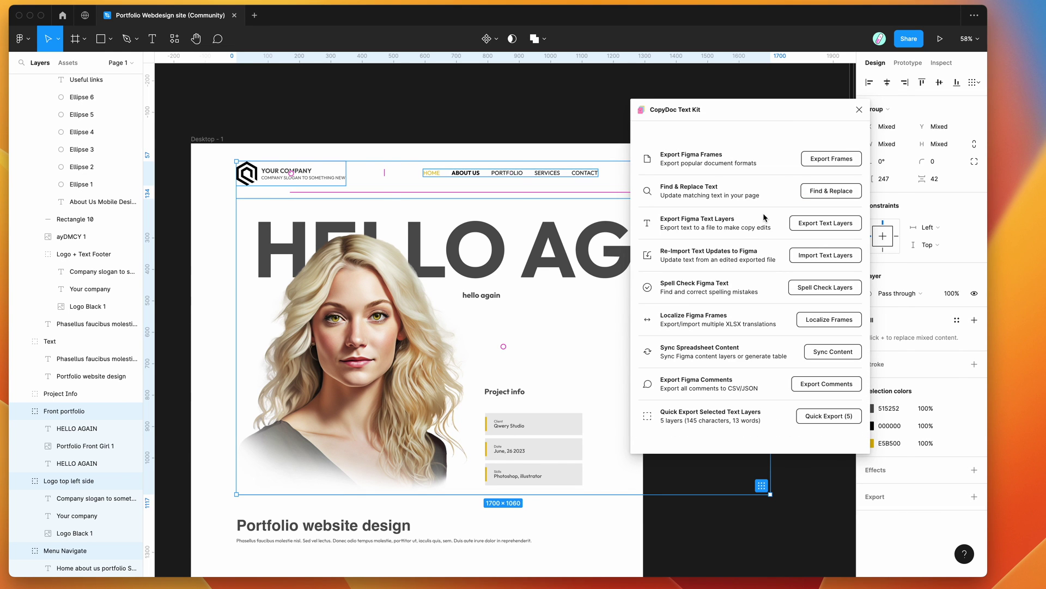